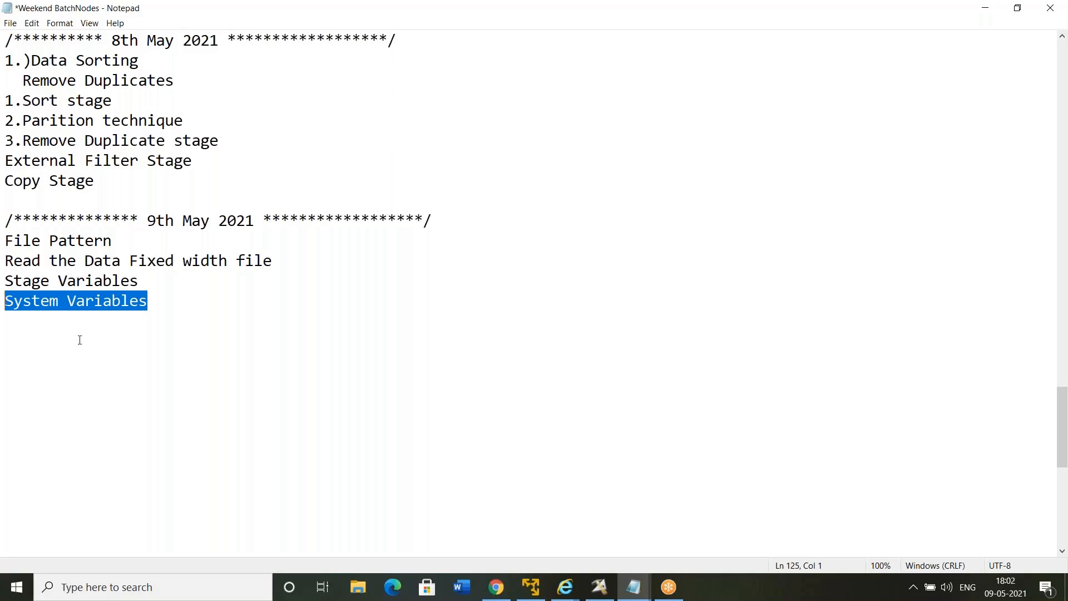
pyautogui.click(168, 300)
pyautogui.press('Return')
pyautogui.press('Return')
pyautogui.write('1')
pyautogui.press('BackSpace')
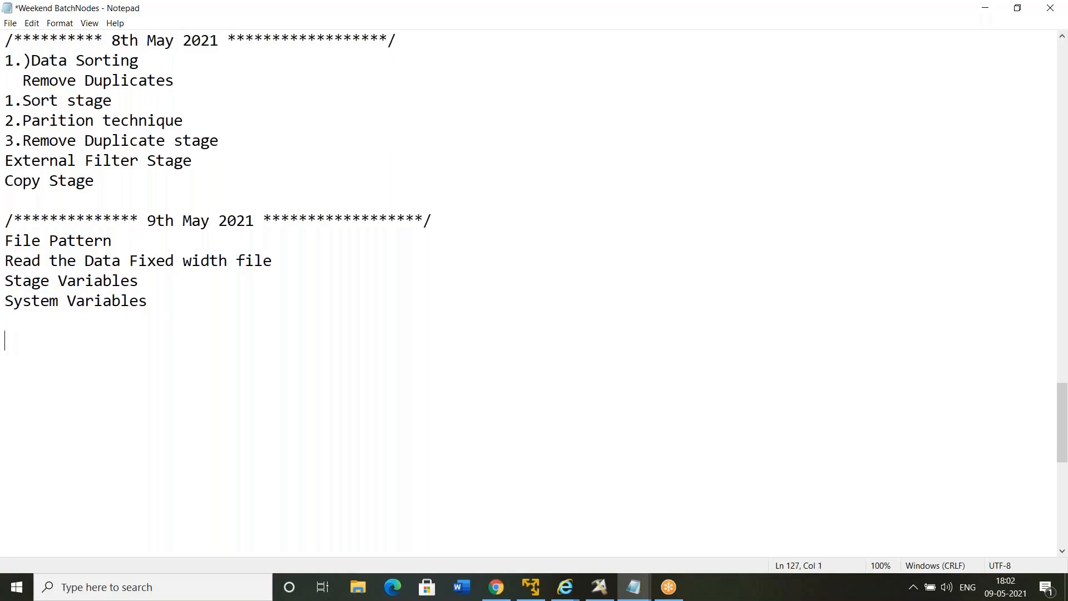
pyautogui.write('@True/@')
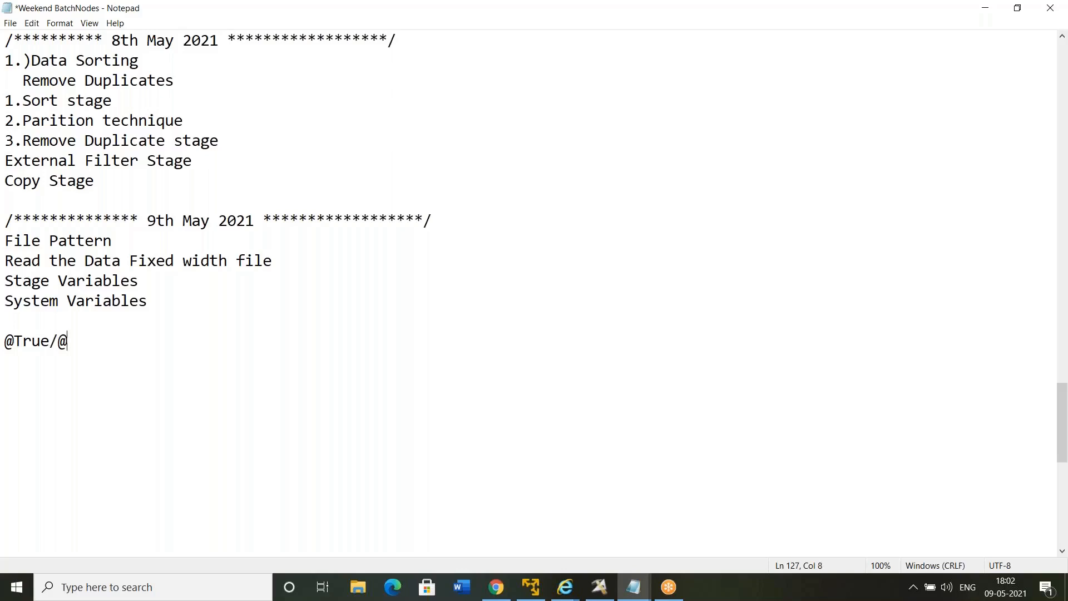
pyautogui.write('False')
pyautogui.press('Return')
pyautogui.write('1)')
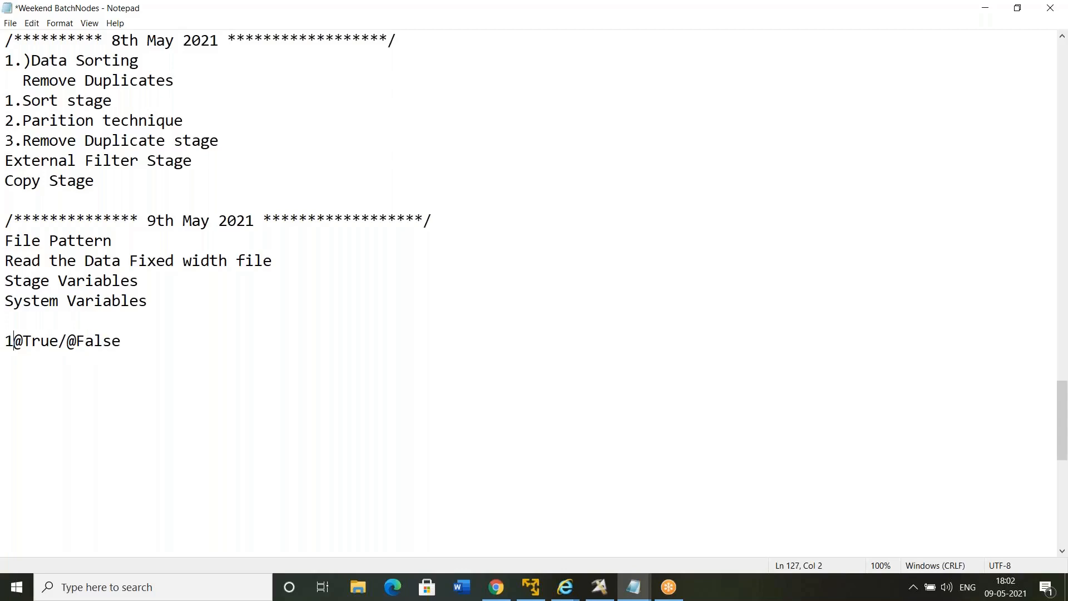
# - Add the entries "2) InrowNum" and "3) OutRowNum" to the system variables list
pyautogui.click(198, 336)
pyautogui.press('Return')
pyautogui.write('2) ')
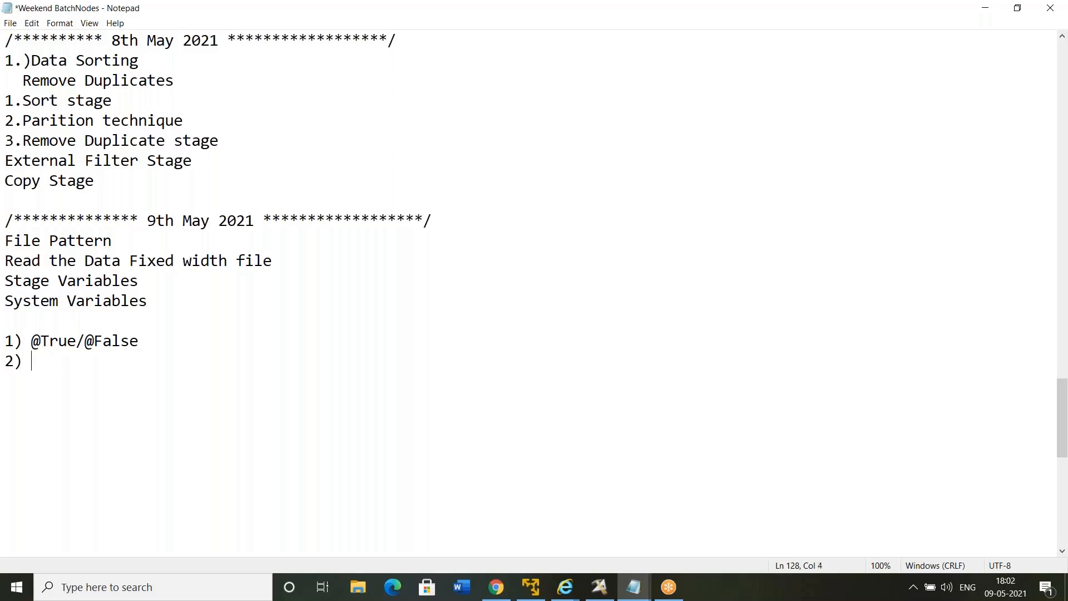
pyautogui.write('InrowNum')
pyautogui.press('Return')
pyautogui.write('3) Out')
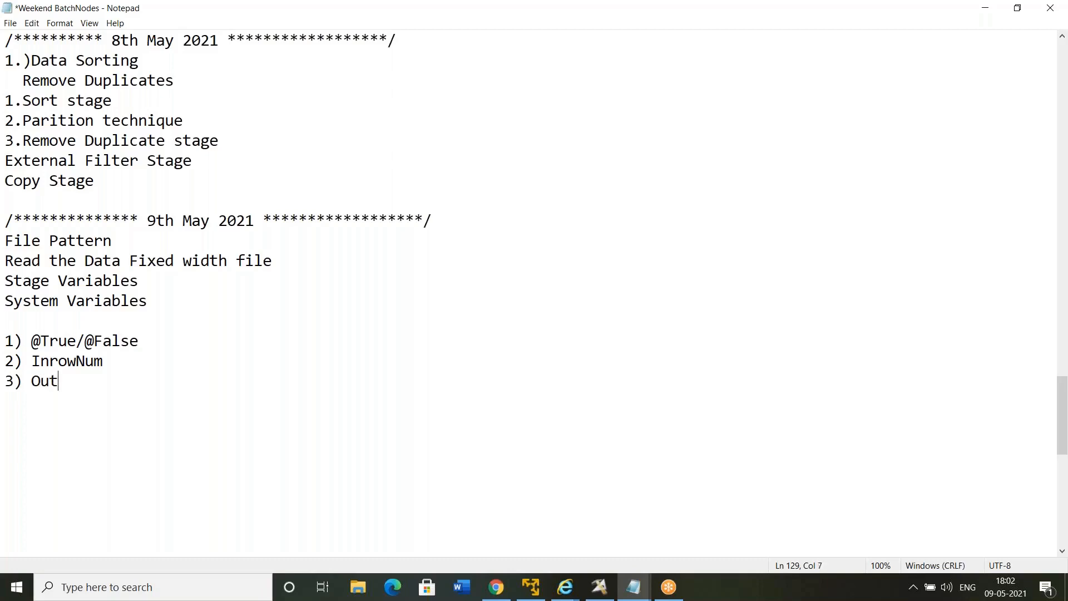
pyautogui.write('RowNum')
pyautogui.press('Return')
# - Add the entries "4) PartitionNum" and "5) NumParition" to the system variables list
pyautogui.write('4) PartitionNum')
pyautogui.press('Return')
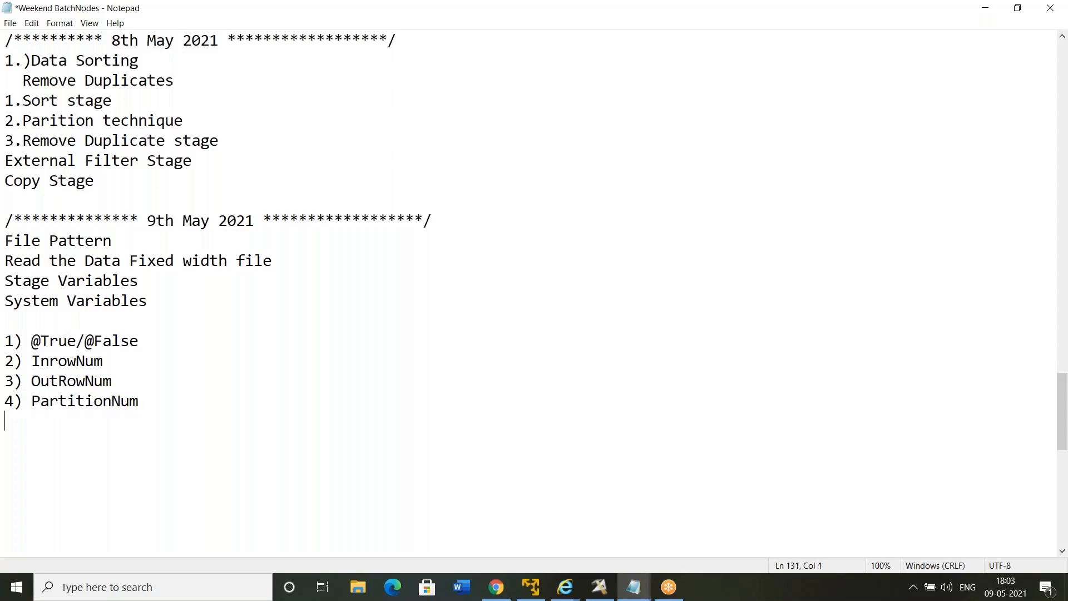
pyautogui.write('5) NumParitio')
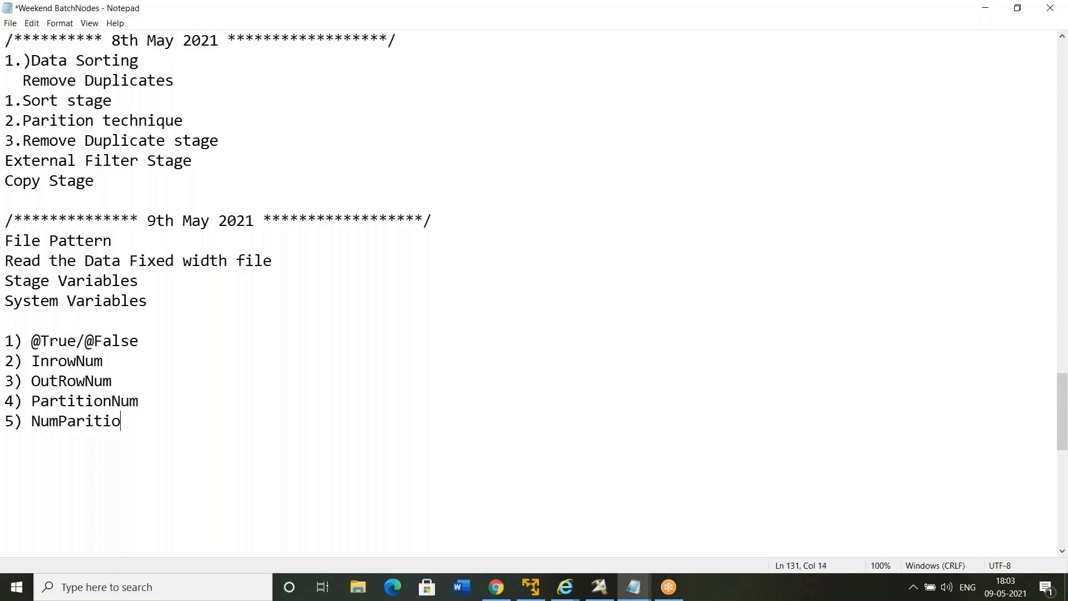
pyautogui.write('n')
# - Switch to DataStage Designer and accept the settings of the Transformer_2 stage
pyautogui.click(606, 594)
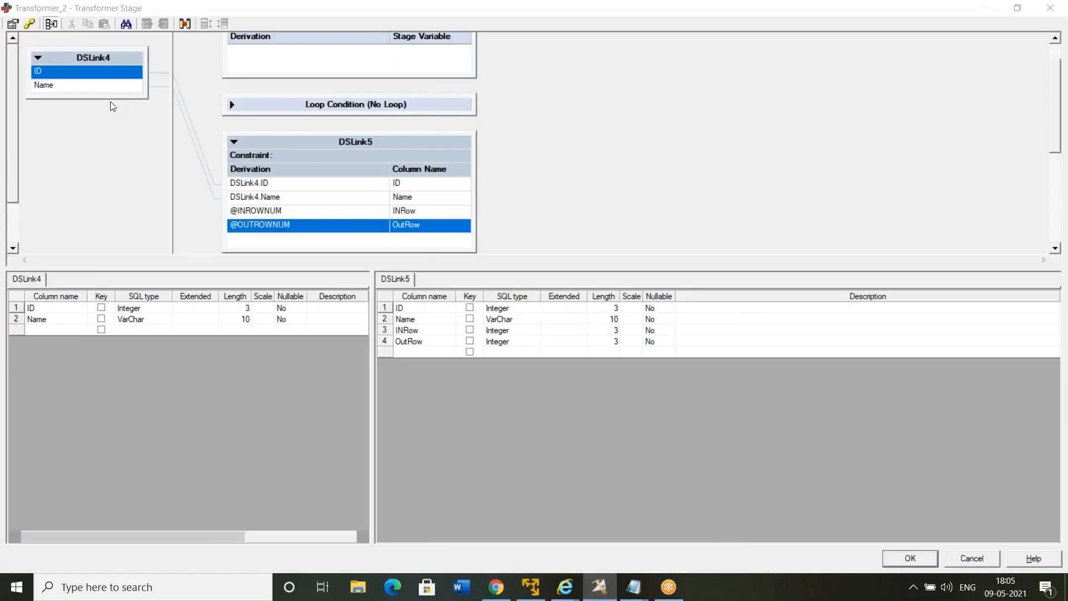
pyautogui.click(909, 558)
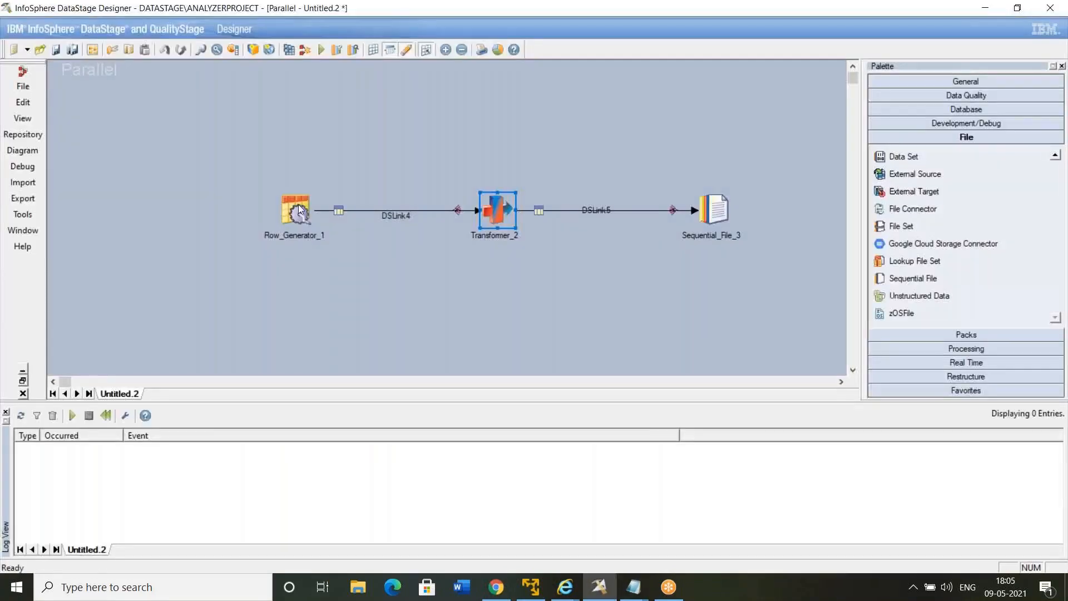
# - Open the Row_Generator_1 stage and review its number of records and its output columns
pyautogui.doubleClick(299, 209)
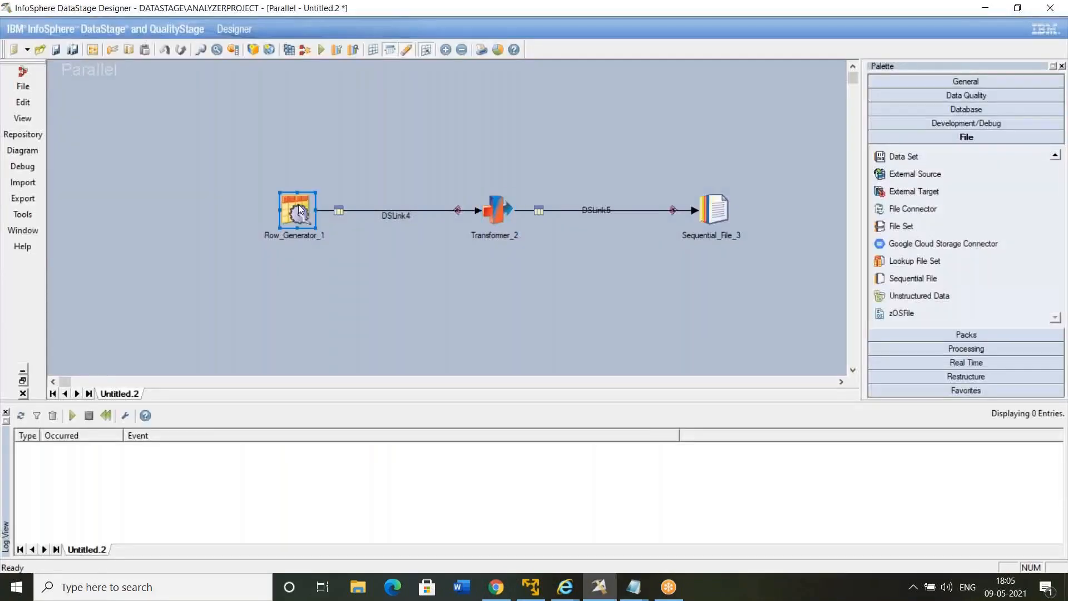
pyautogui.click(106, 87)
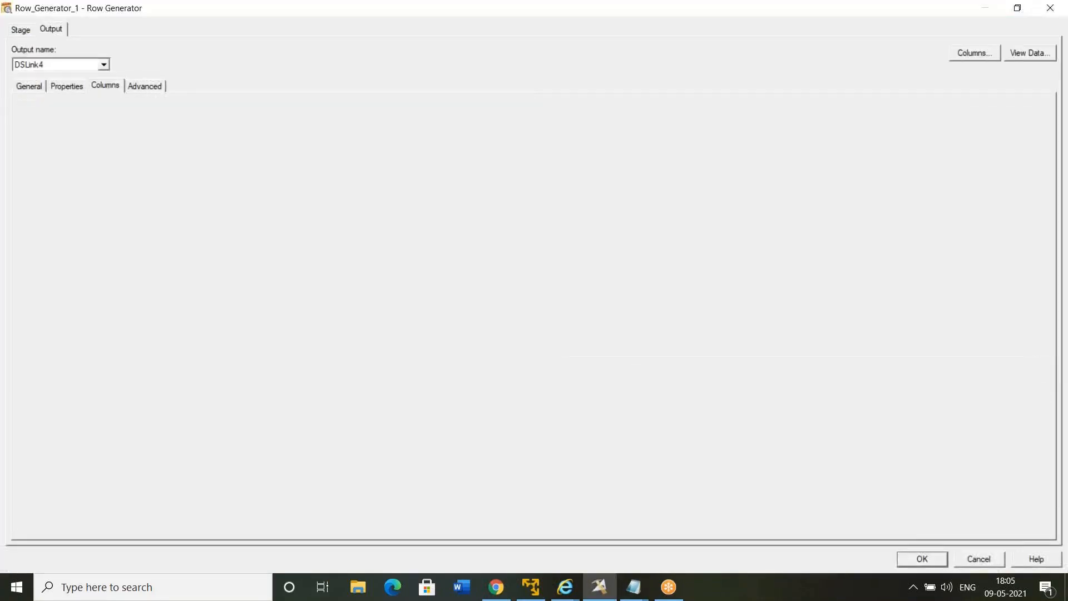
pyautogui.click(74, 88)
pyautogui.click(116, 118)
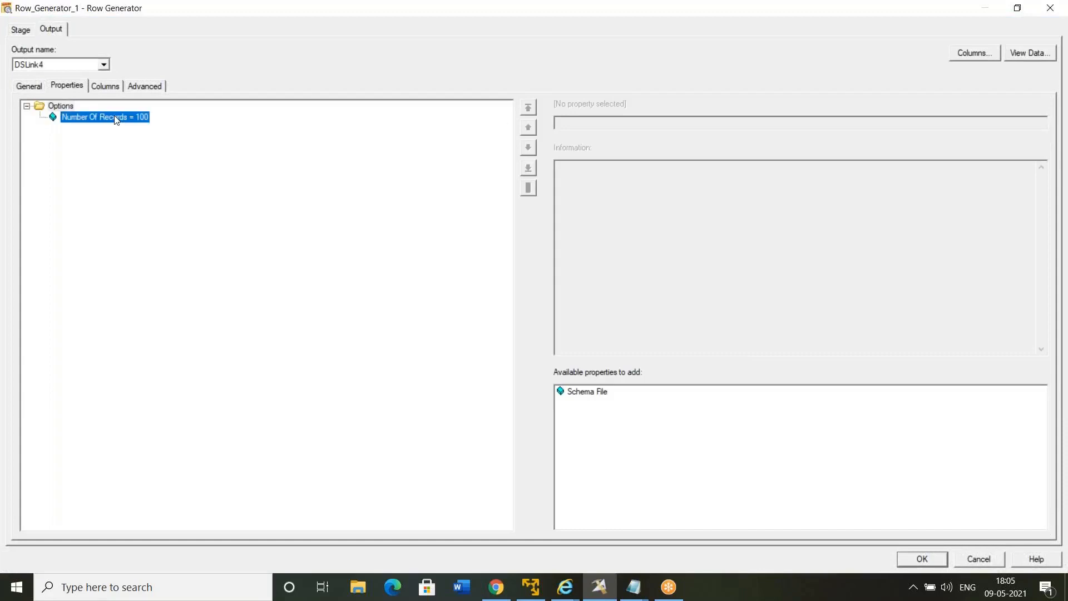
pyautogui.click(107, 87)
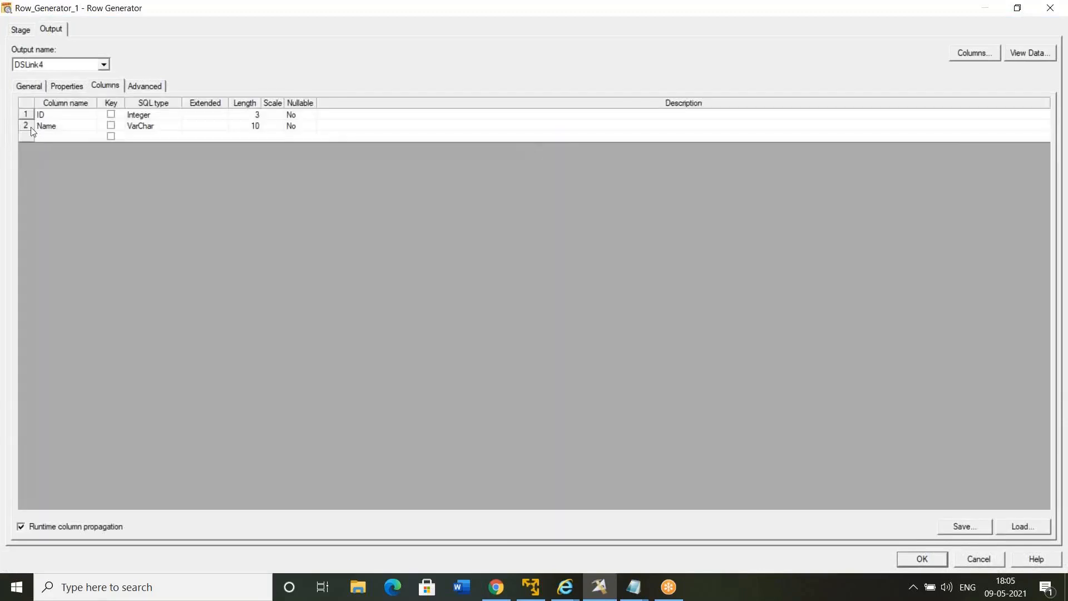
# - Review the generator type and limit in the ID column's metadata, and close the column details
pyautogui.click(28, 114)
pyautogui.doubleClick(28, 115)
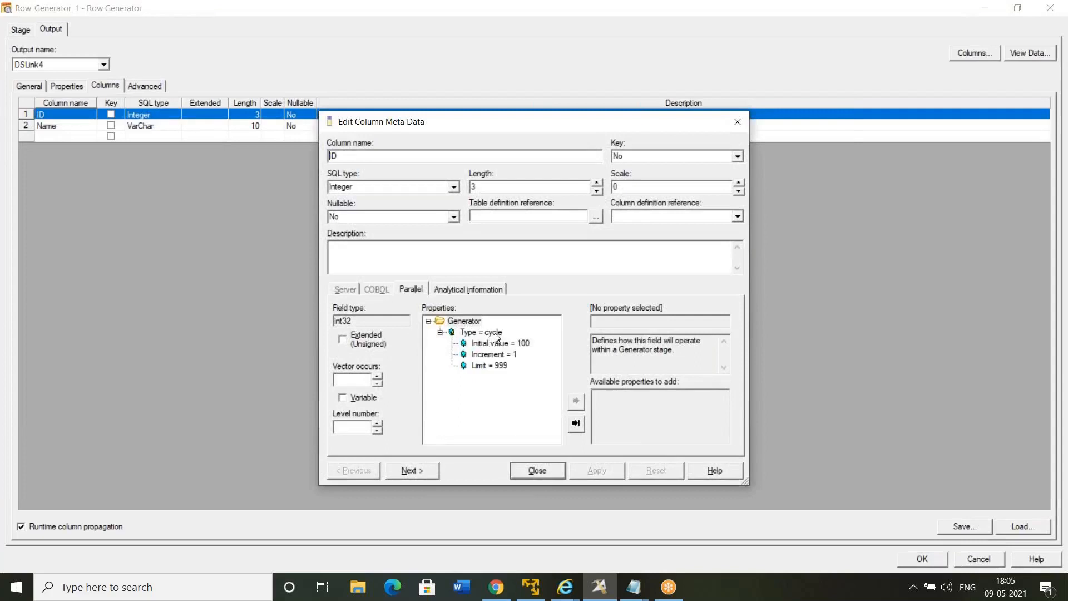
pyautogui.click(496, 336)
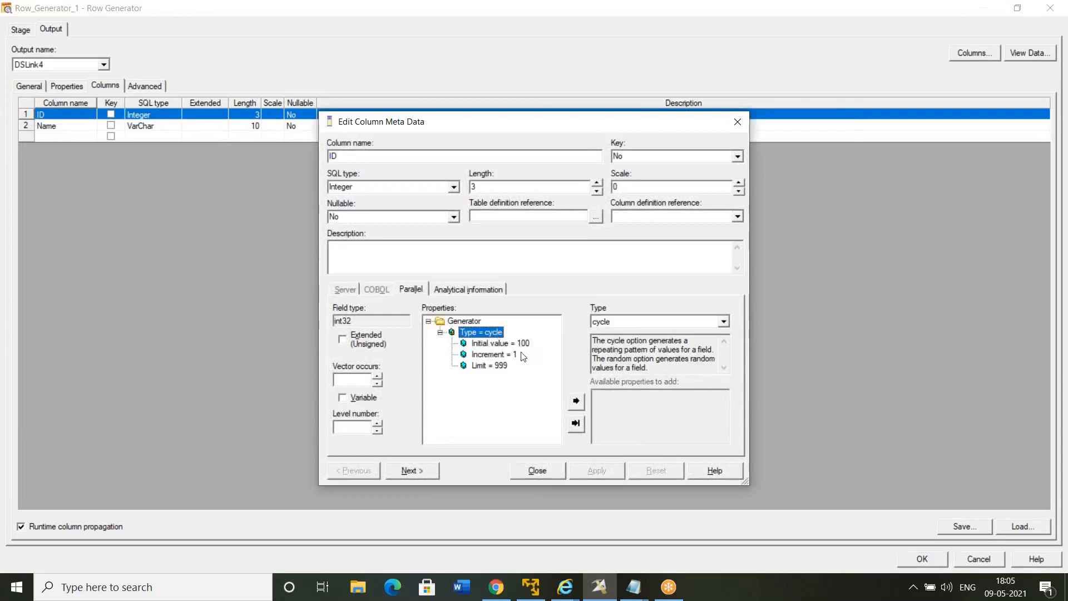
pyautogui.click(493, 364)
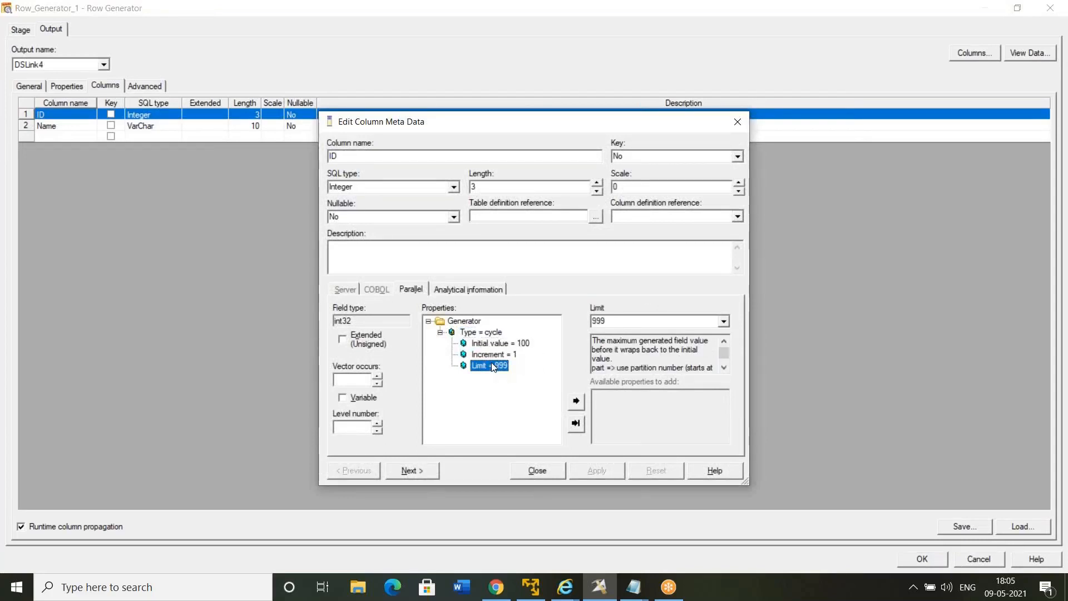
pyautogui.click(538, 470)
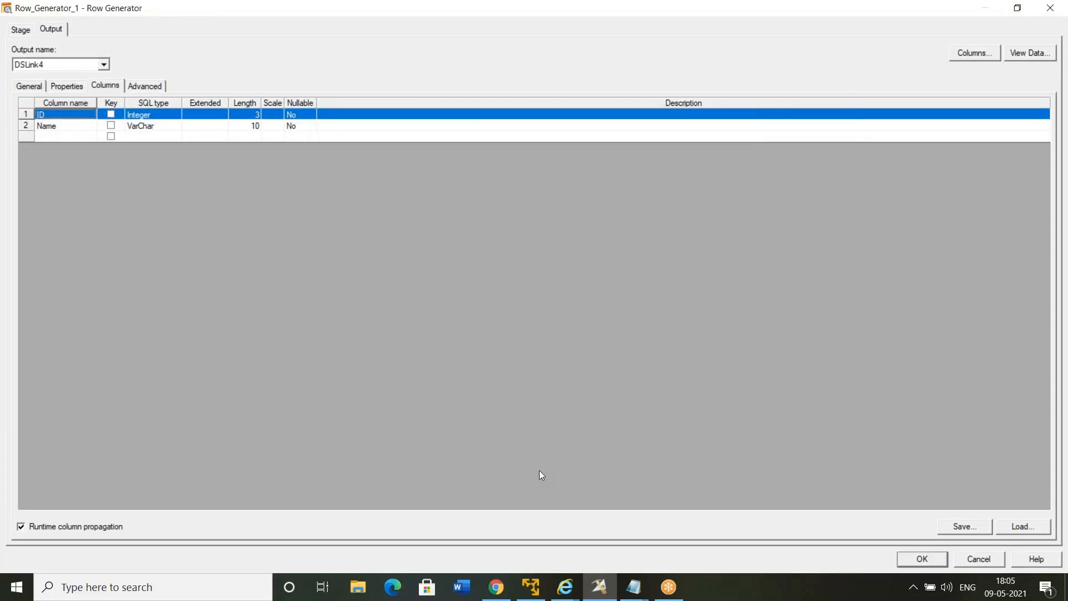
# - Review the generator algorithm and value of the Name column, and close the Row Generator stage
pyautogui.doubleClick(28, 124)
pyautogui.click(481, 334)
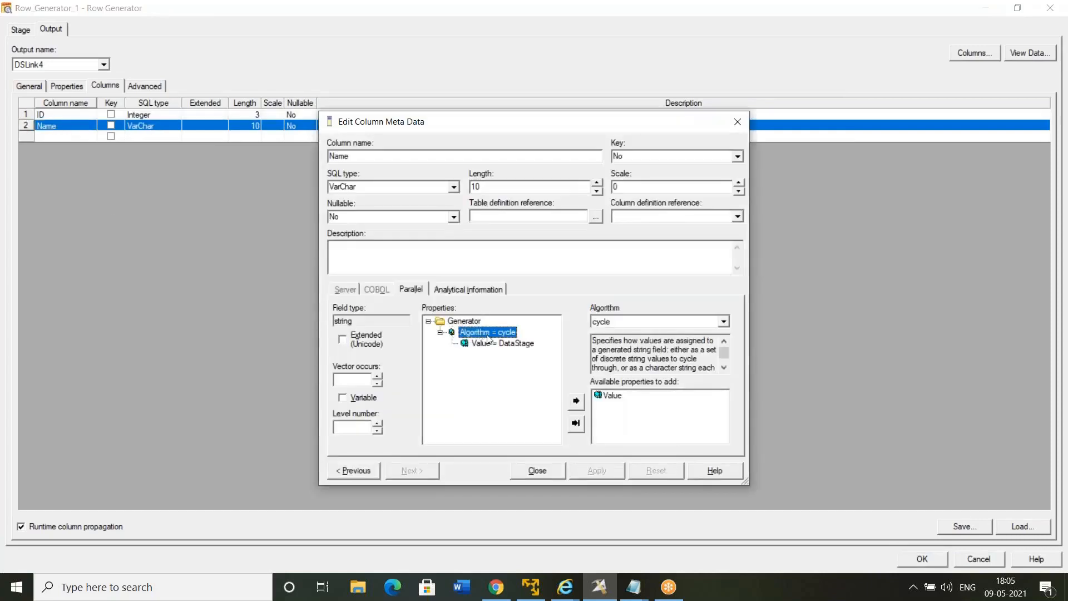
pyautogui.click(522, 344)
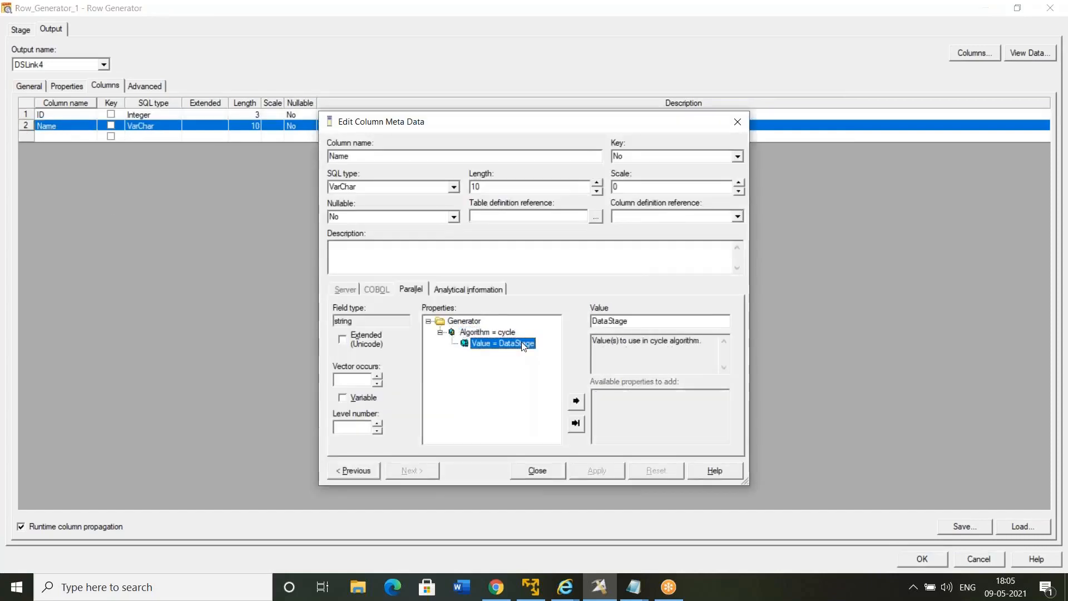
pyautogui.click(537, 471)
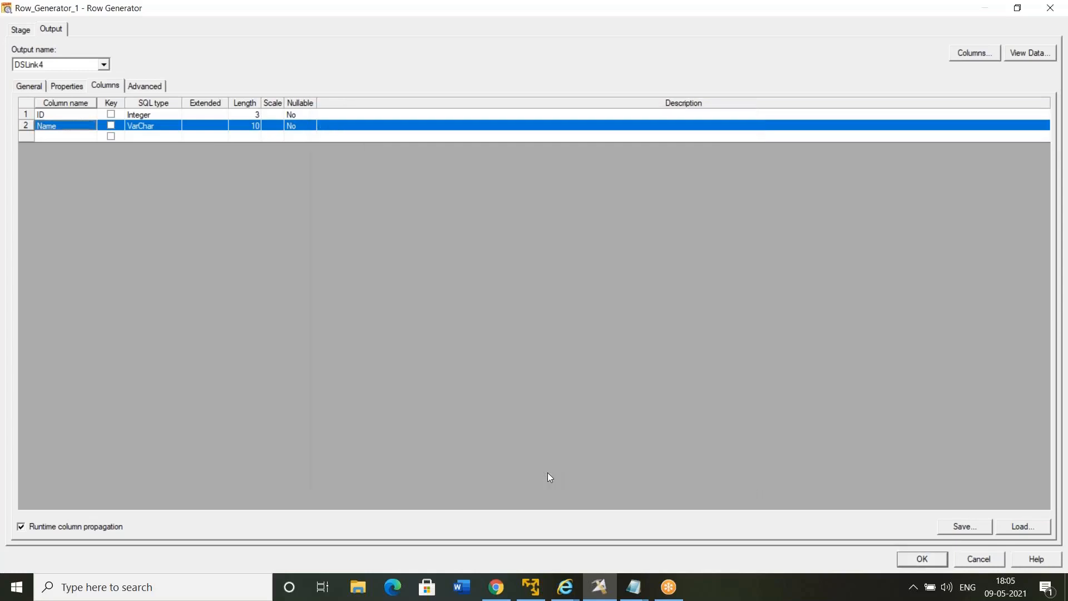
pyautogui.click(922, 559)
# - Open the Transformer_2 stage and go to the INRow and OutRow derivations of the DSLink5 output link
pyautogui.moveTo(110, 96); pyautogui.dragTo(796, 321)
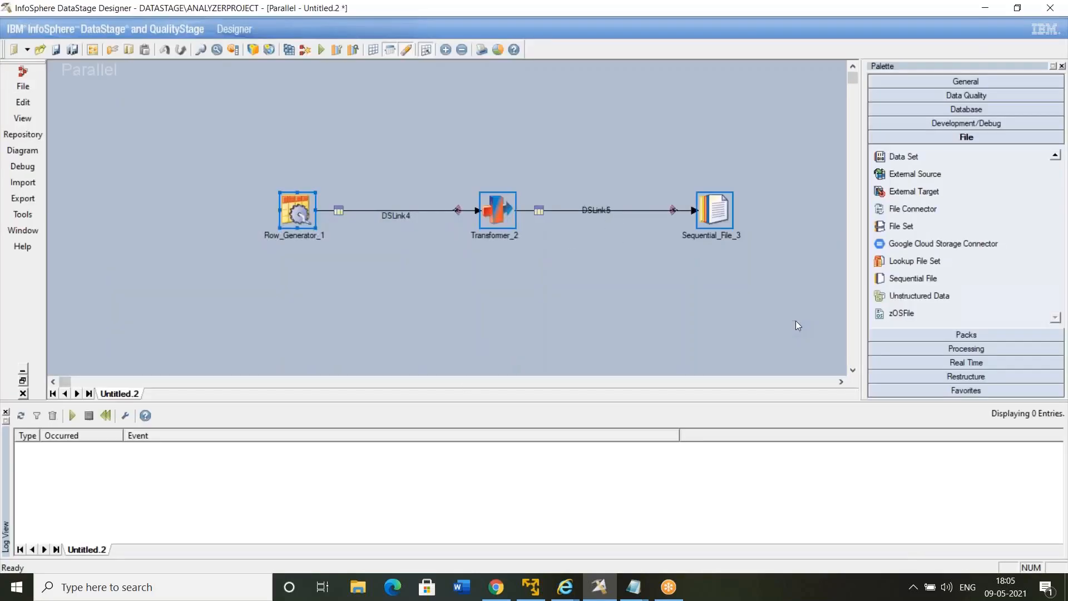
pyautogui.click(515, 263)
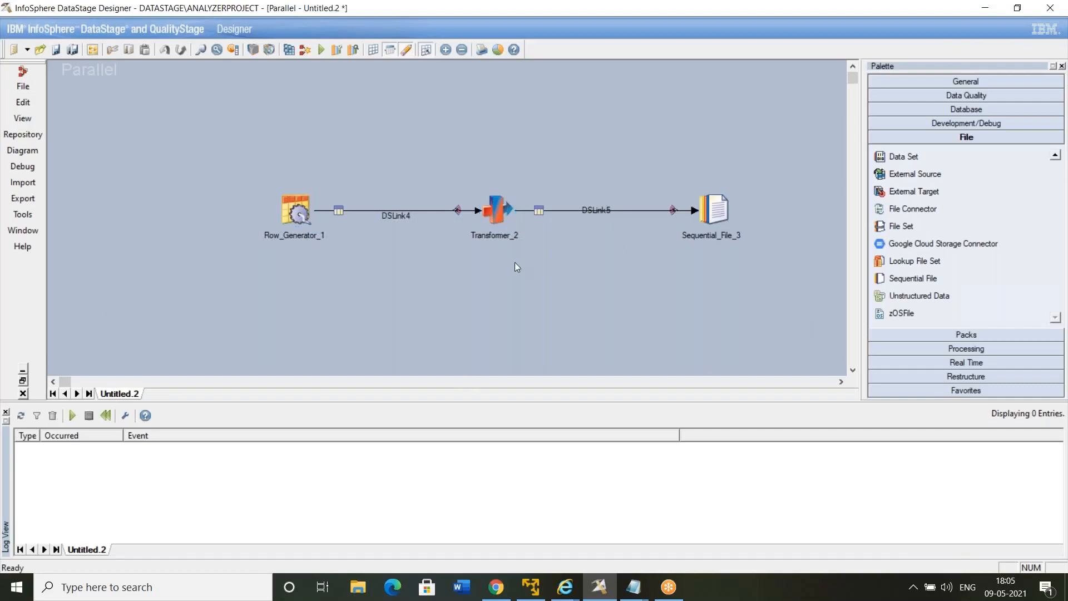
pyautogui.doubleClick(508, 211)
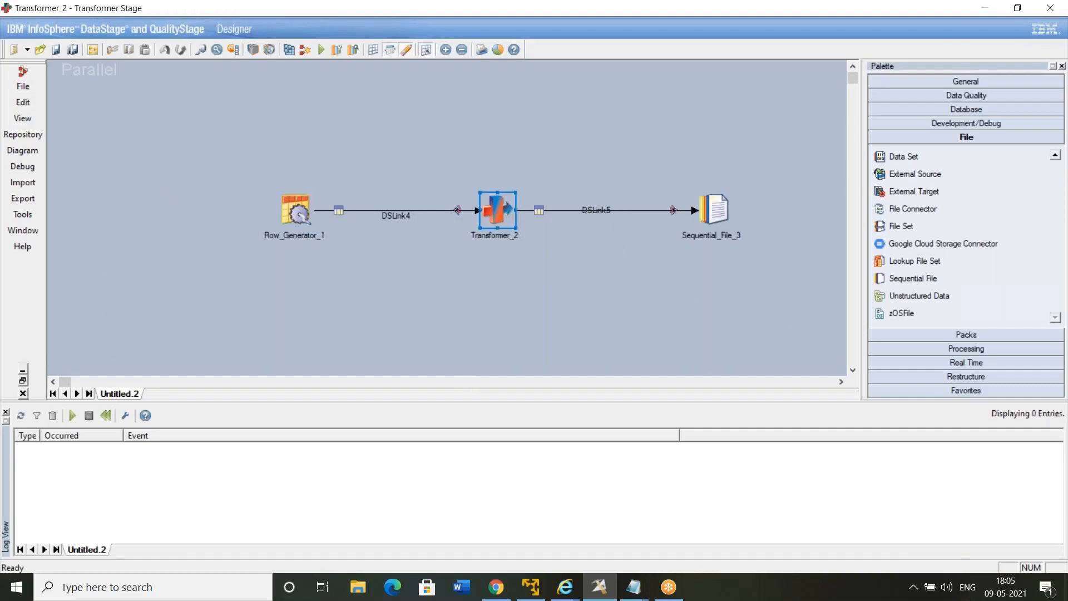
pyautogui.scroll(-3, 927, 229)
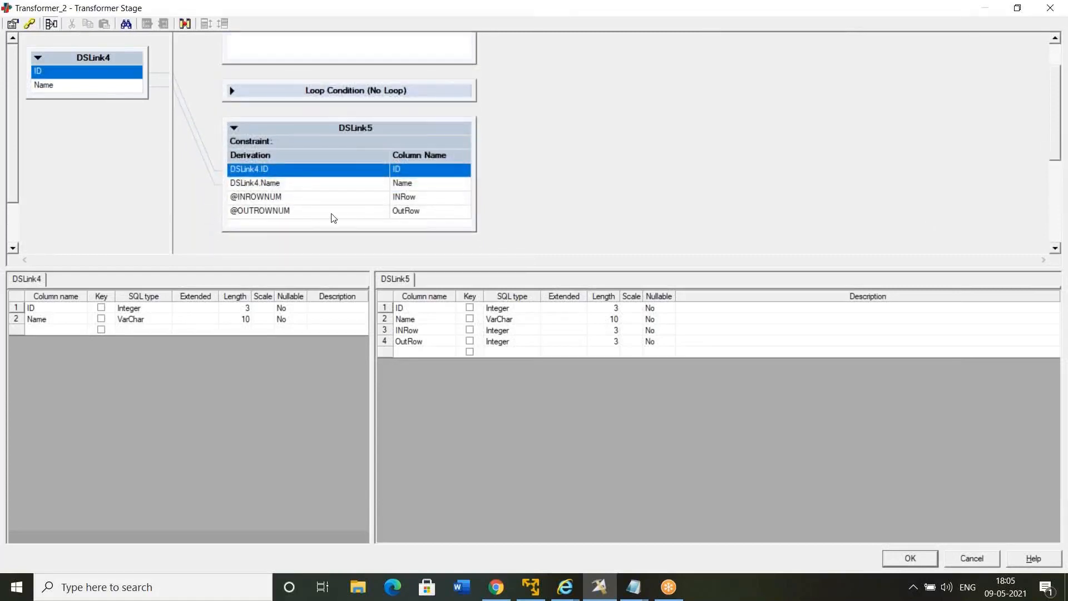
pyautogui.click(317, 202)
pyautogui.click(315, 215)
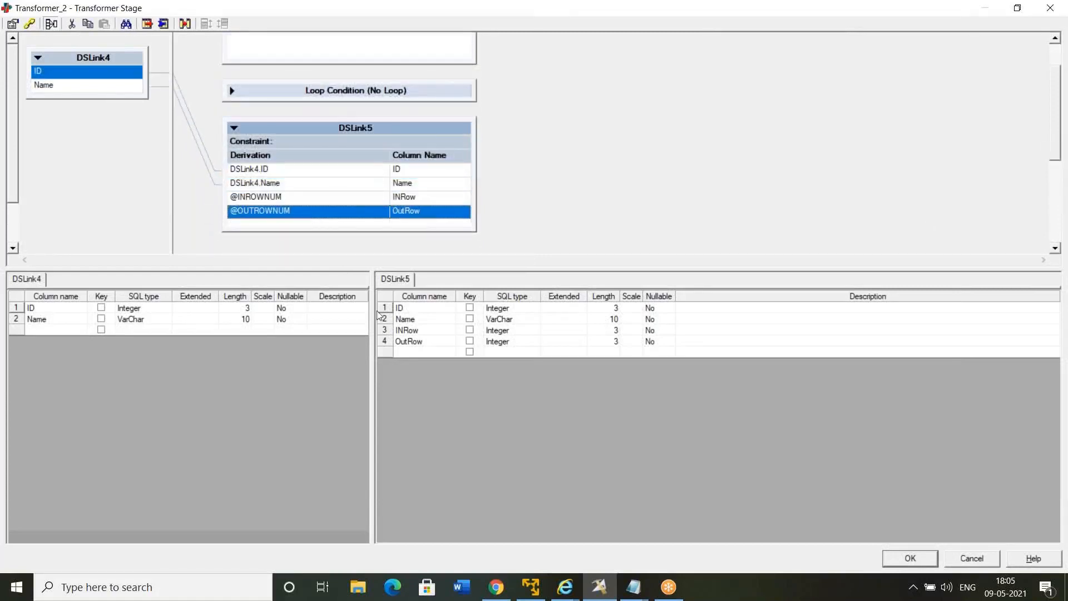
# - Add a DSLink5 output column ParitionNum with SQL type Integer, length 3 and Nullable set to No
pyautogui.click(415, 352)
pyautogui.click(415, 352)
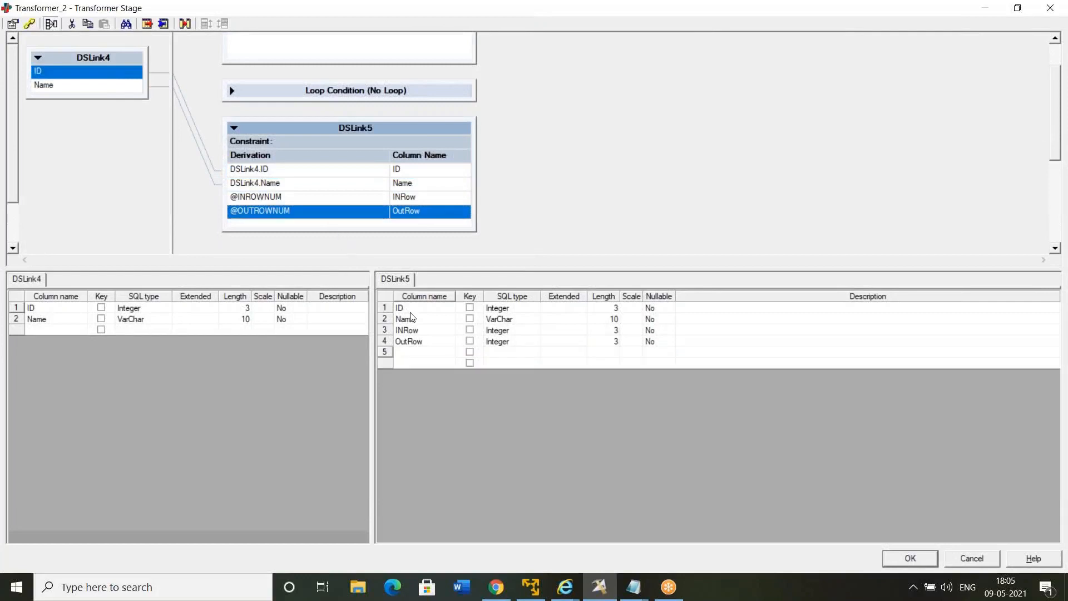
pyautogui.write('PartionNum')
pyautogui.press('Tab')
pyautogui.press('i')
pyautogui.press('Tab')
pyautogui.press('Tab')
pyautogui.write('3')
pyautogui.press('Tab')
pyautogui.press('Tab')
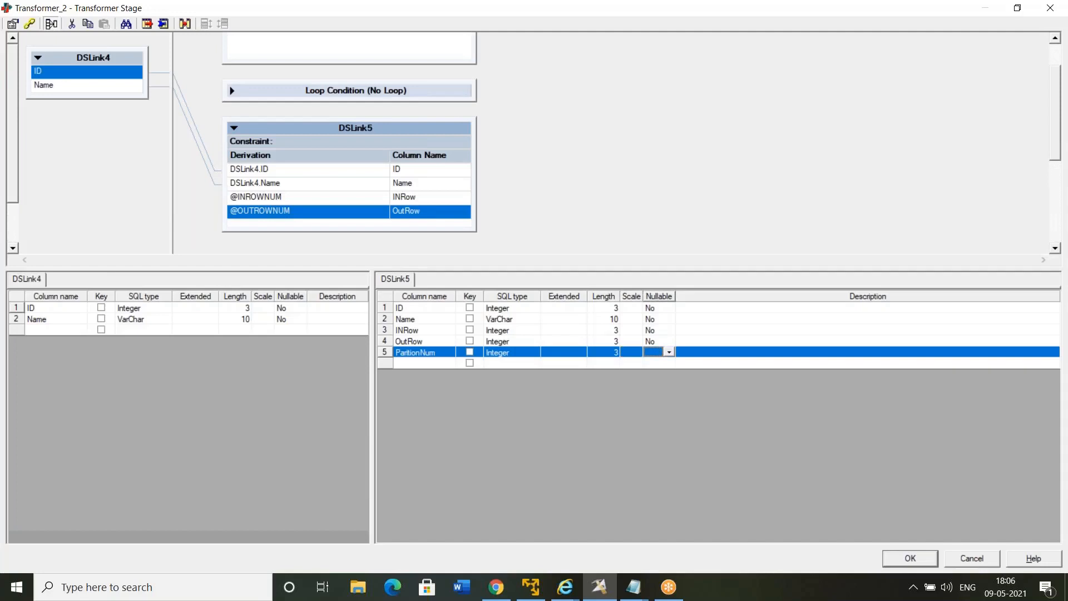
pyautogui.press('n')
pyautogui.press('Tab')
pyautogui.press('Tab')
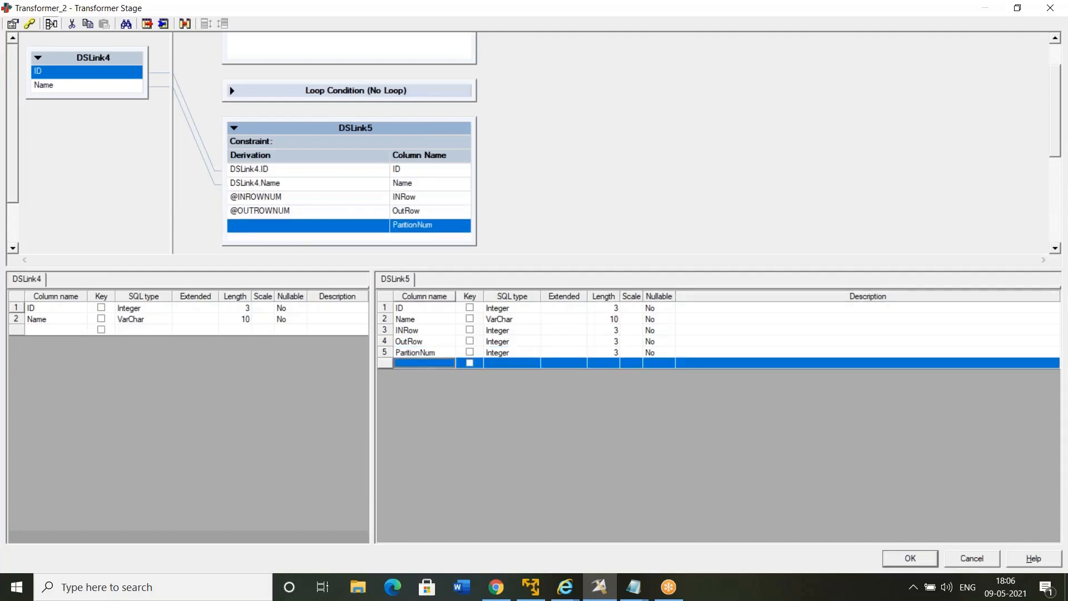
# - Add a DSLink5 output column NumParition with SQL type Integer, length 3 and Nullable set to No
pyautogui.write('NumPa')
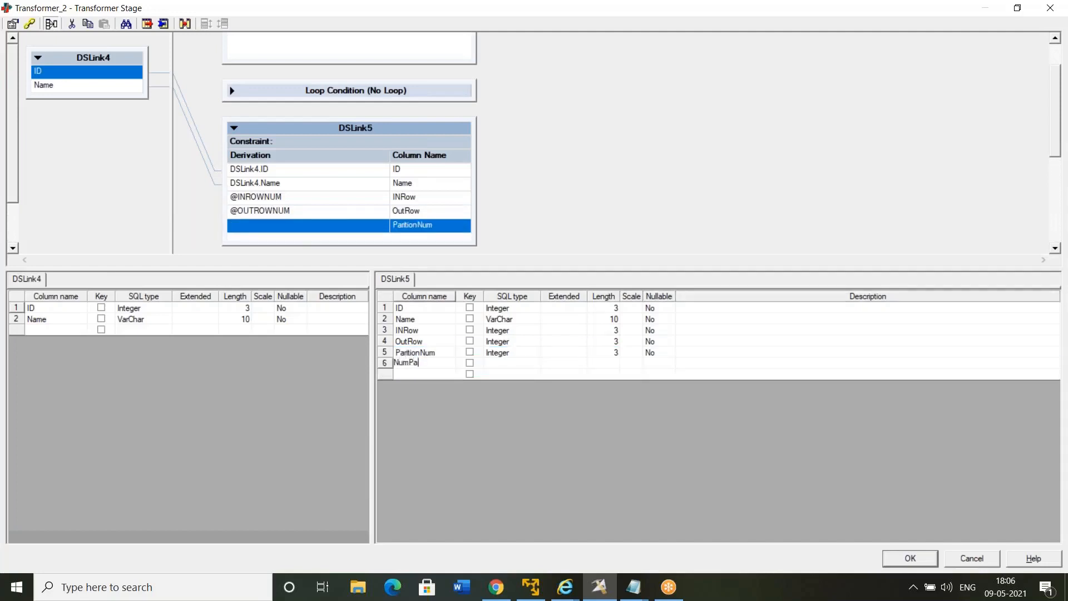
pyautogui.write('rtion')
pyautogui.press('Tab')
pyautogui.press('Tab')
pyautogui.press('i')
pyautogui.press('Tab')
pyautogui.press('Tab')
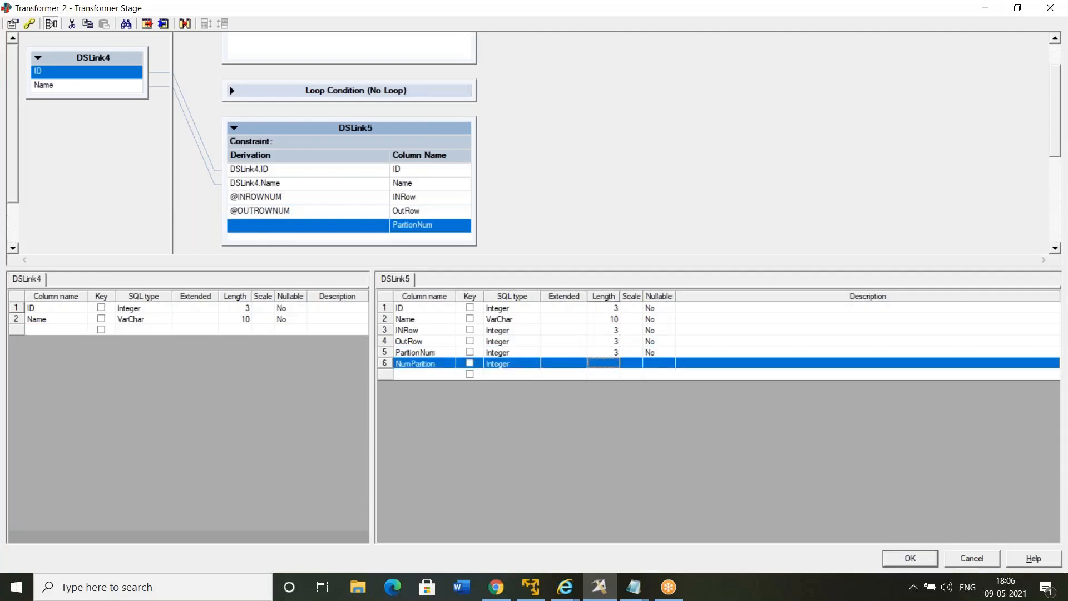
pyautogui.write('3')
pyautogui.press('Tab')
pyautogui.press('Tab')
pyautogui.press('n')
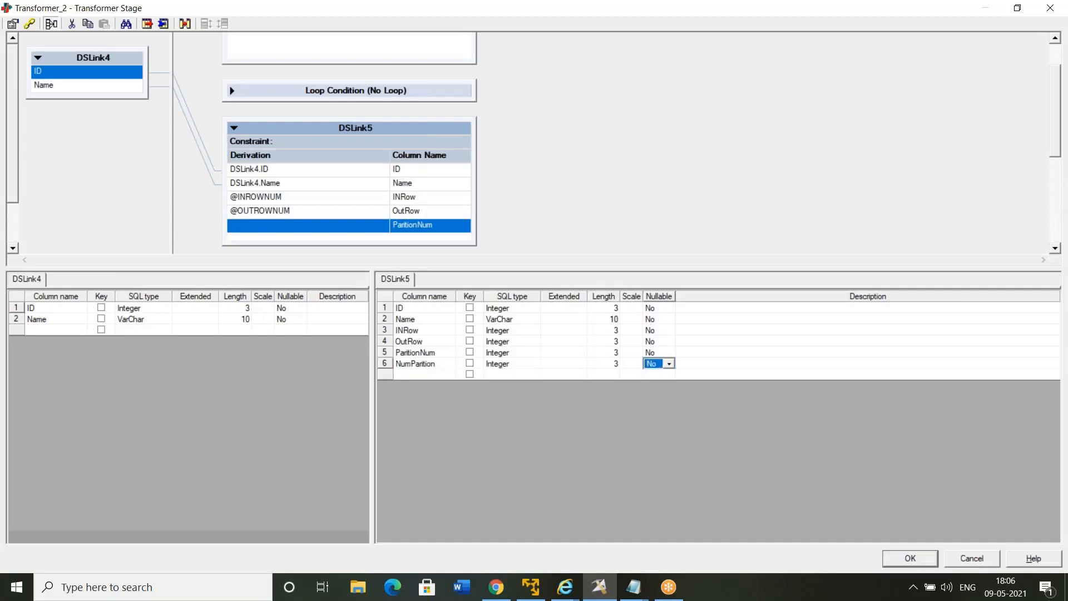
pyautogui.click(605, 225)
pyautogui.click(285, 198)
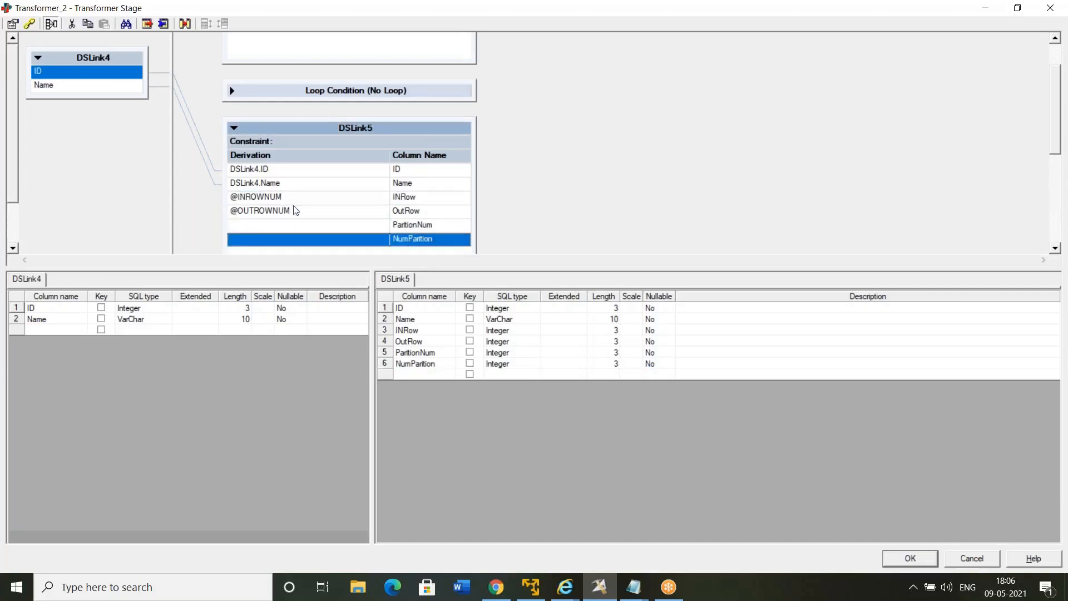
pyautogui.click(300, 215)
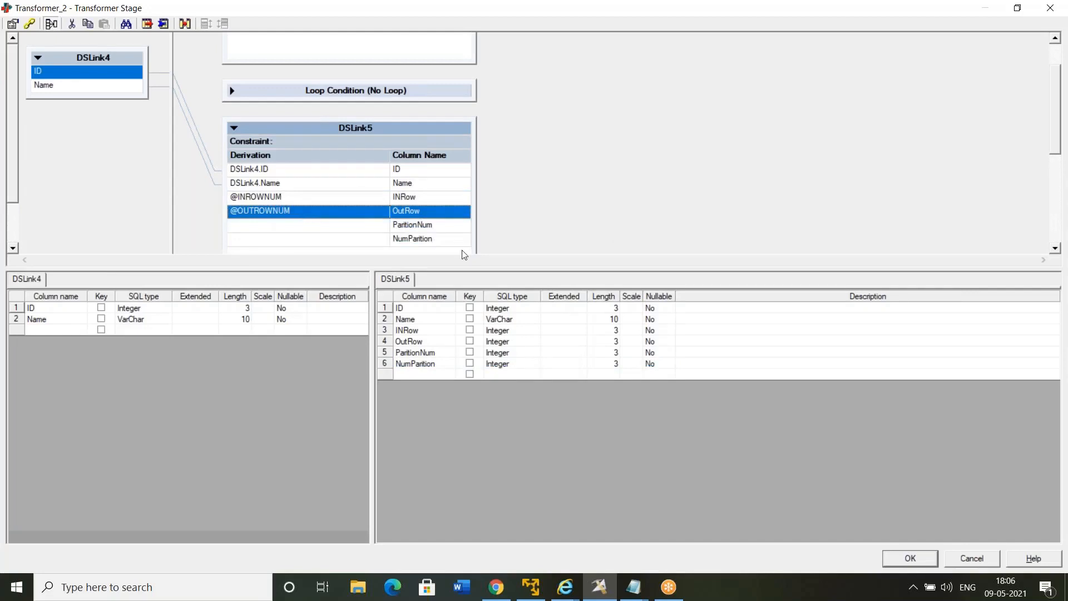
pyautogui.click(335, 199)
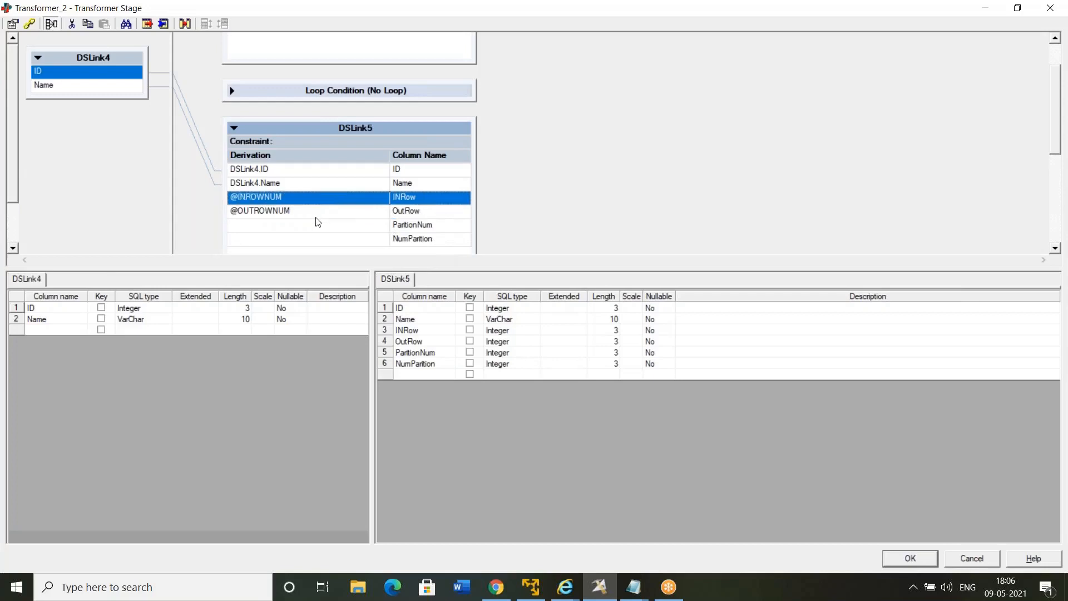
pyautogui.click(315, 217)
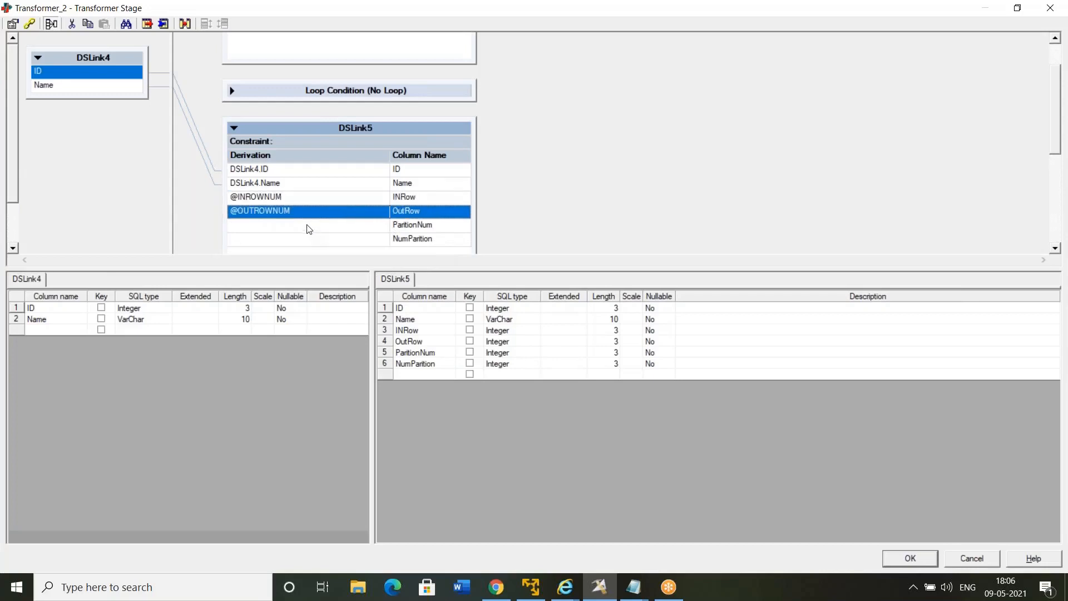
pyautogui.click(310, 225)
pyautogui.doubleClick(310, 228)
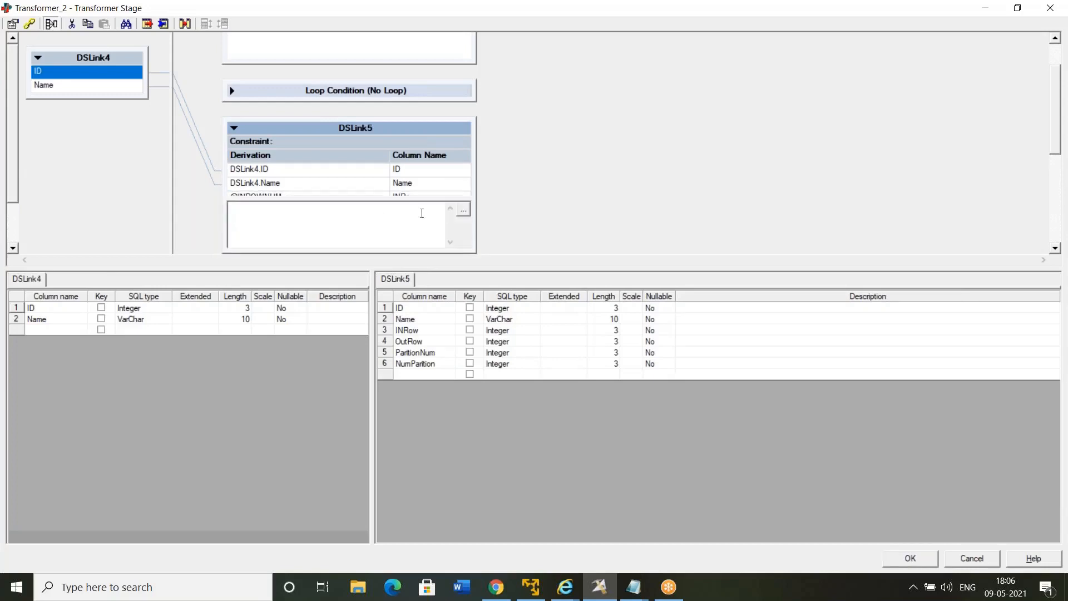
pyautogui.click(464, 210)
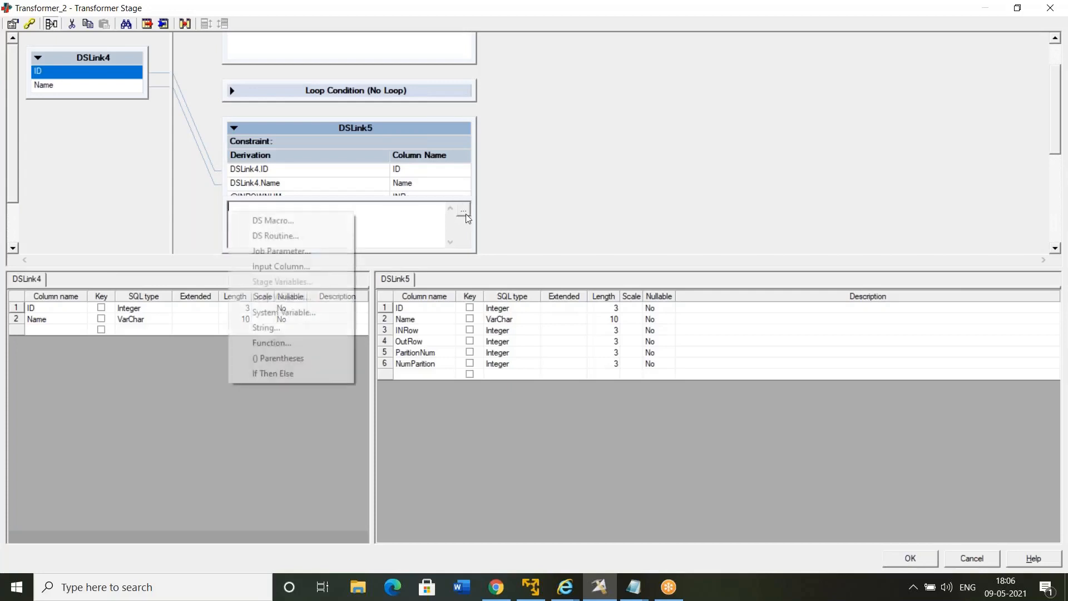
pyautogui.click(306, 310)
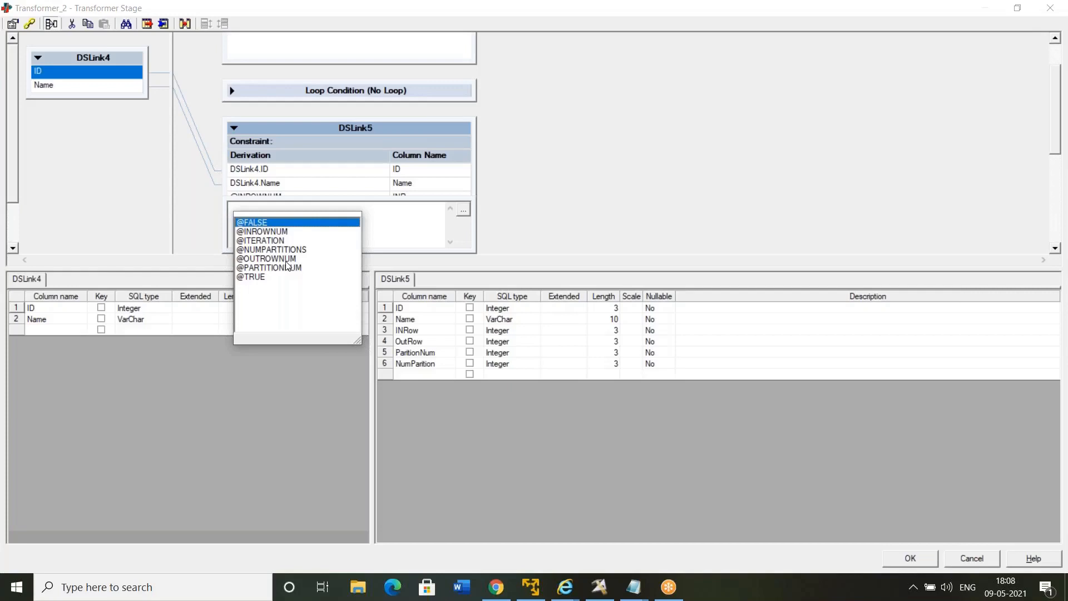
pyautogui.click(288, 269)
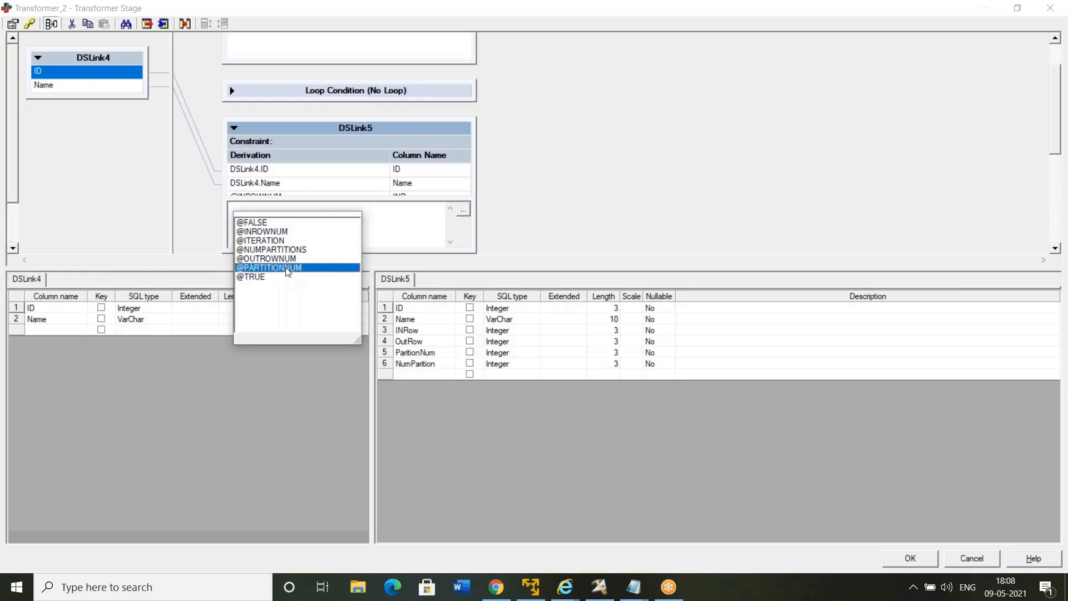
pyautogui.click(288, 269)
pyautogui.click(551, 238)
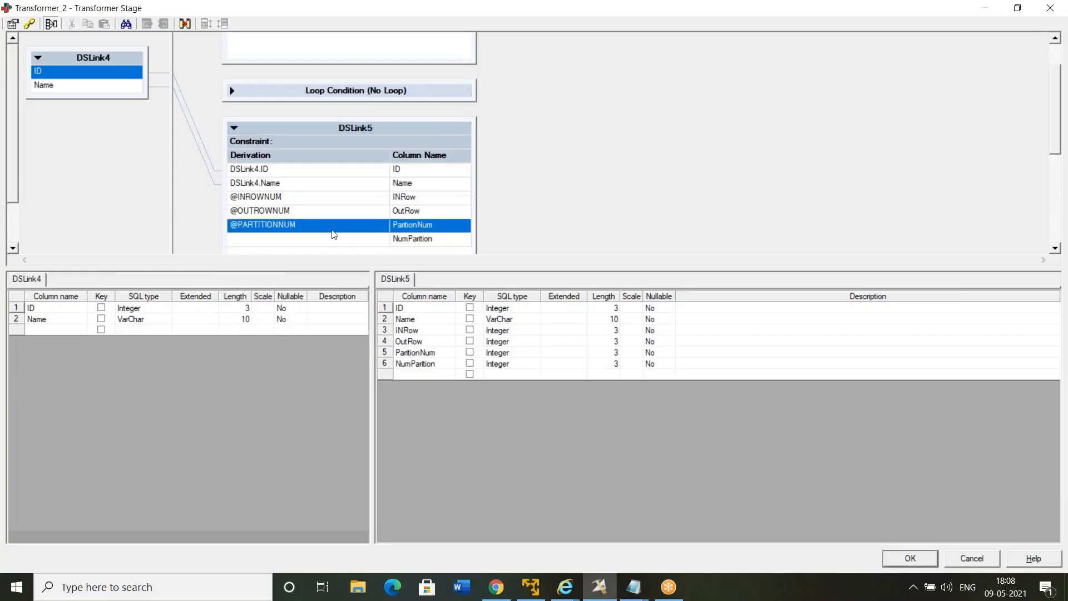
pyautogui.click(337, 246)
pyautogui.doubleClick(336, 245)
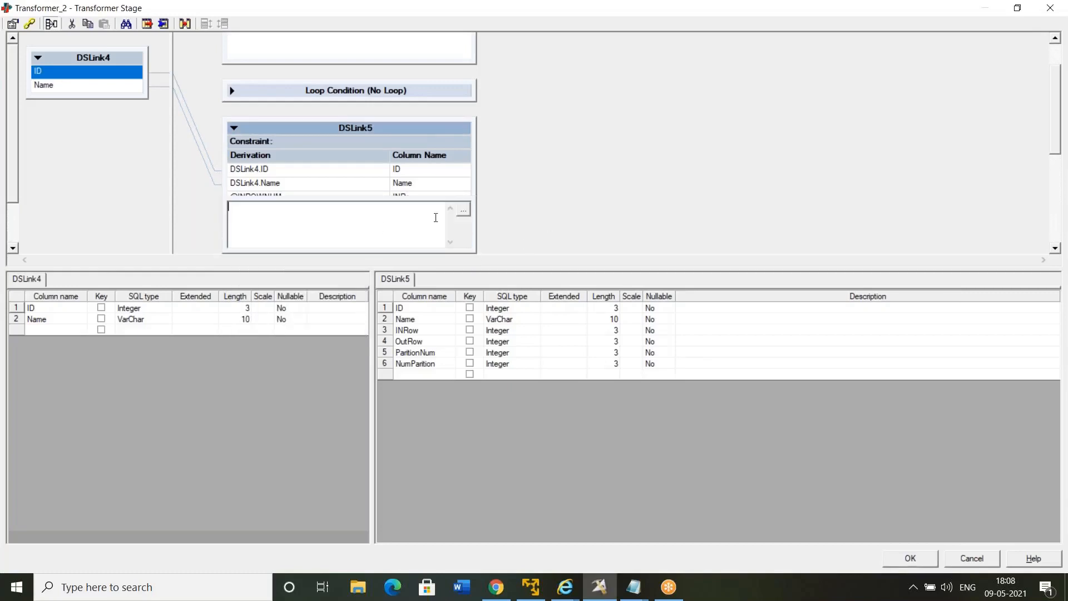
pyautogui.click(463, 209)
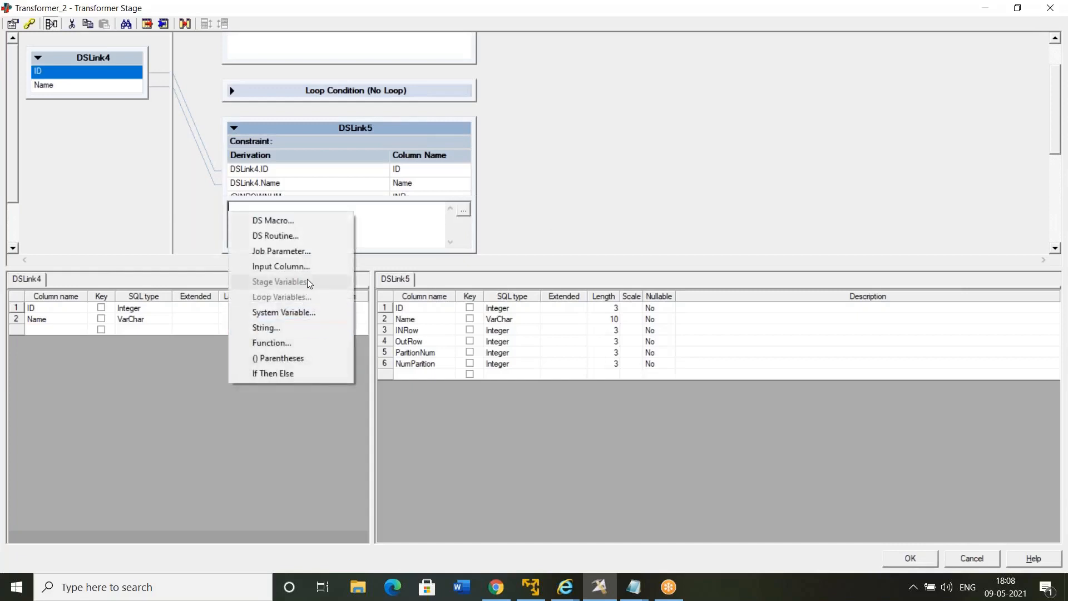
pyautogui.click(302, 313)
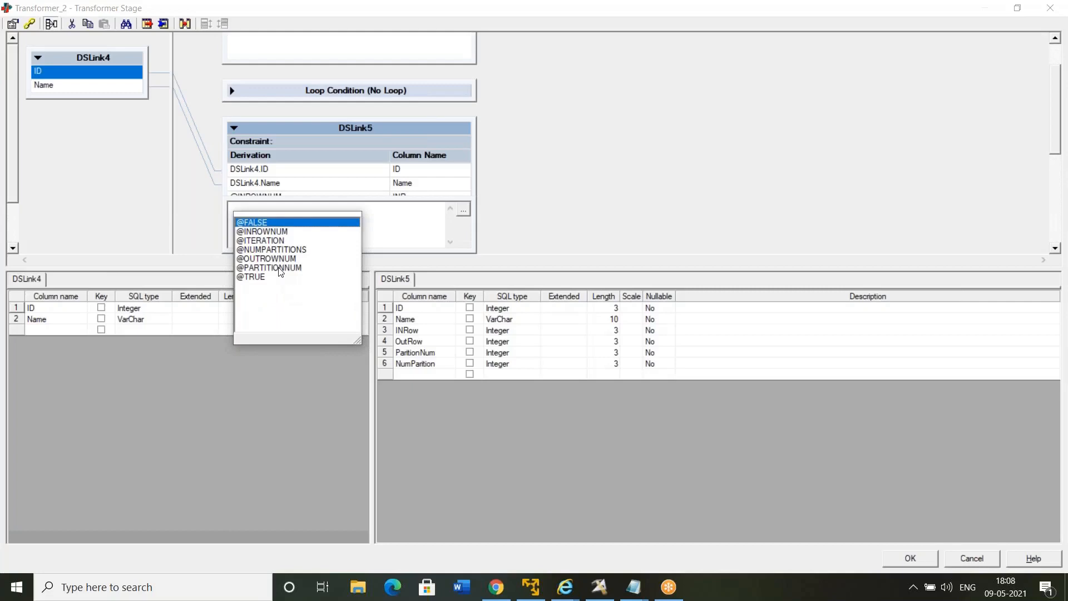
pyautogui.doubleClick(274, 248)
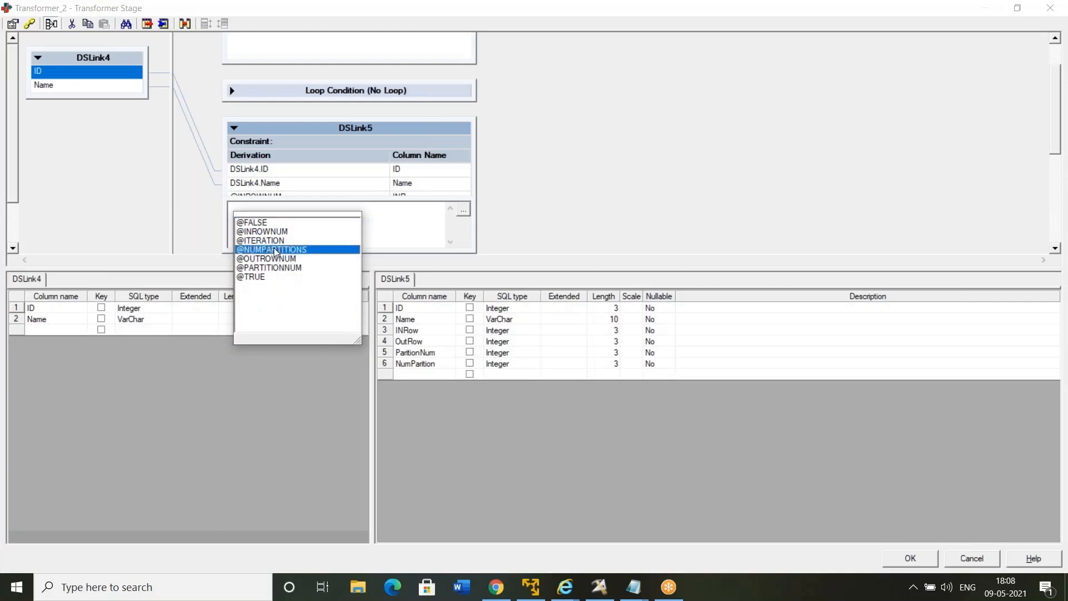
pyautogui.click(637, 192)
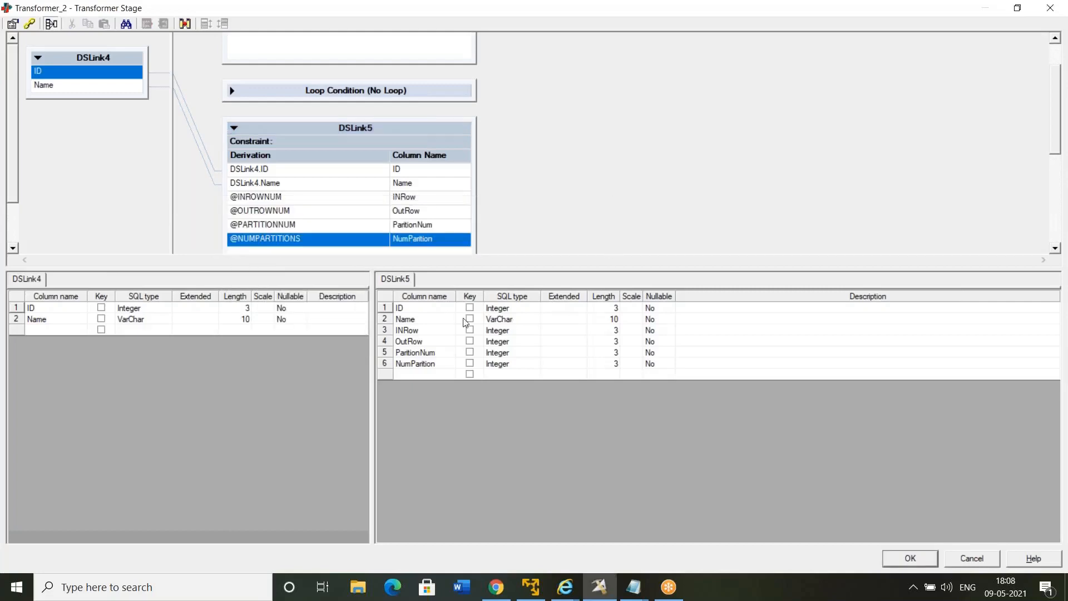
# - Add a DSLink5 output column False with SQL type VarChar, length 10 and Nullable set to No
pyautogui.click(425, 375)
pyautogui.write('False')
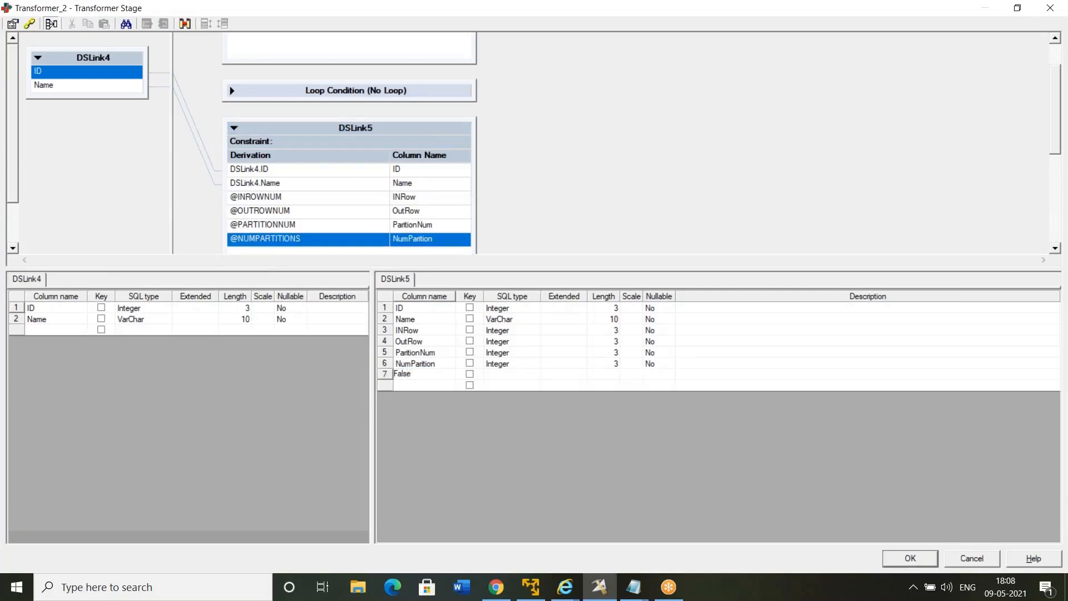
pyautogui.press('Tab')
pyautogui.press('Tab')
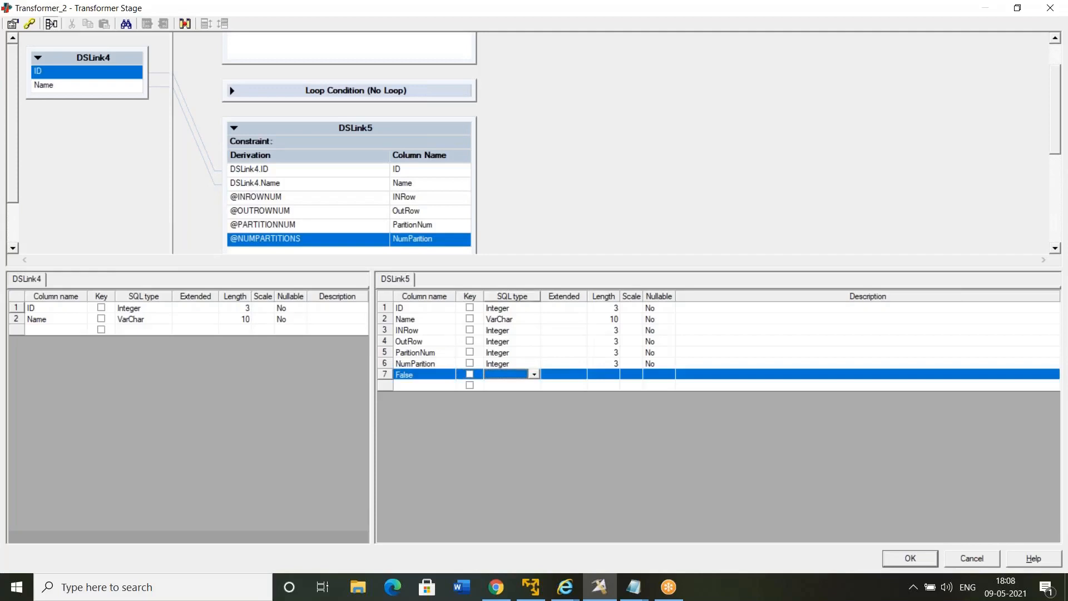
pyautogui.press('v')
pyautogui.press('v')
pyautogui.press('Tab')
pyautogui.press('Tab')
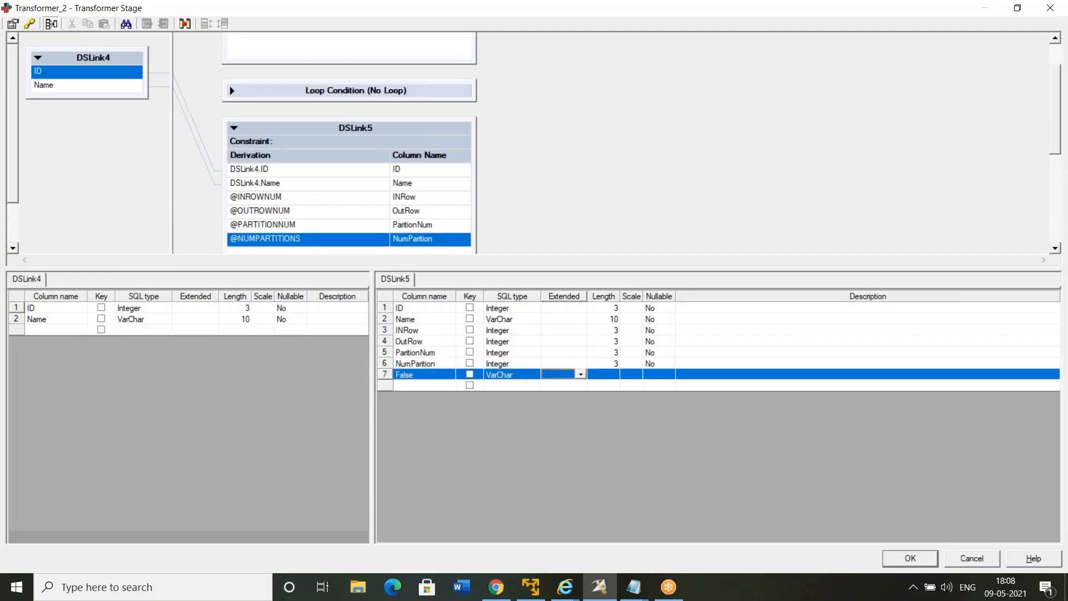
pyautogui.write('10')
pyautogui.press('Tab')
pyautogui.press('Tab')
pyautogui.press('n')
pyautogui.press('Tab')
pyautogui.press('Tab')
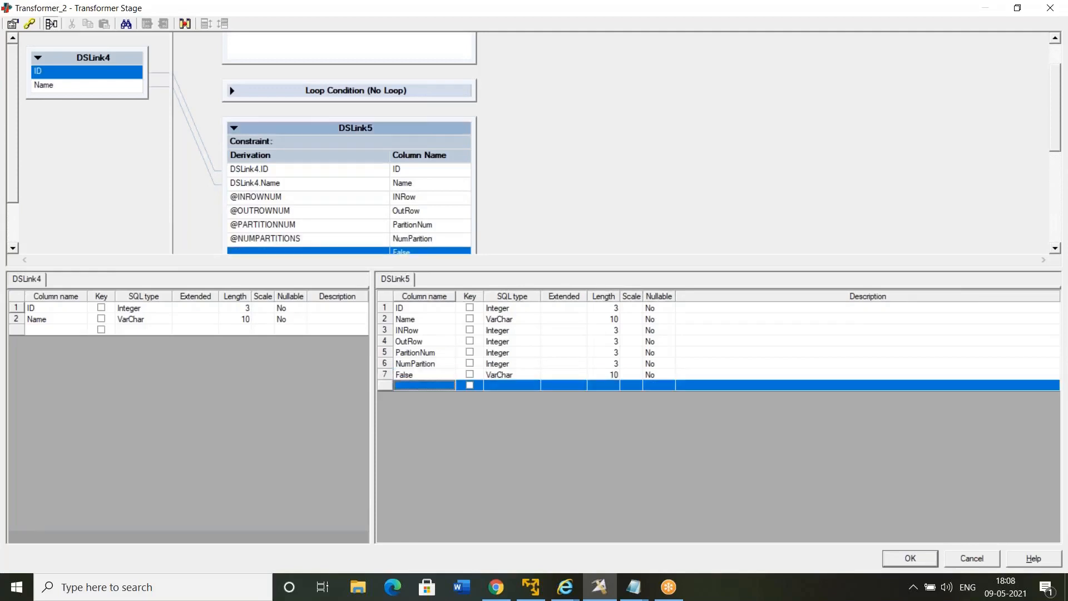
# - Add a DSLink5 output column True with SQL type VarChar, length 10 and Nullable set to No
pyautogui.write('True')
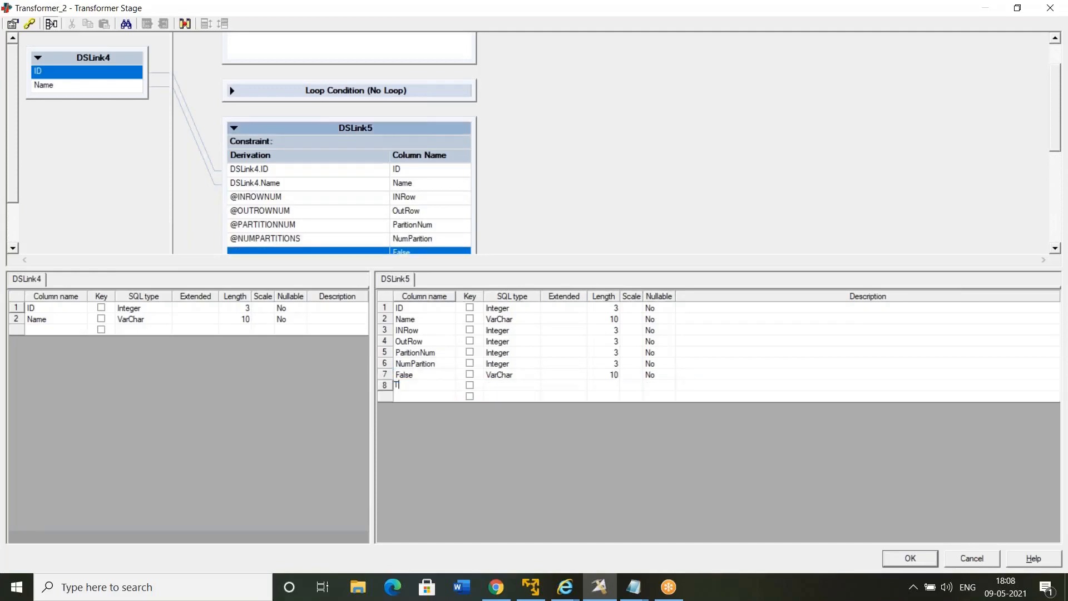
pyautogui.press('Tab')
pyautogui.press('Tab')
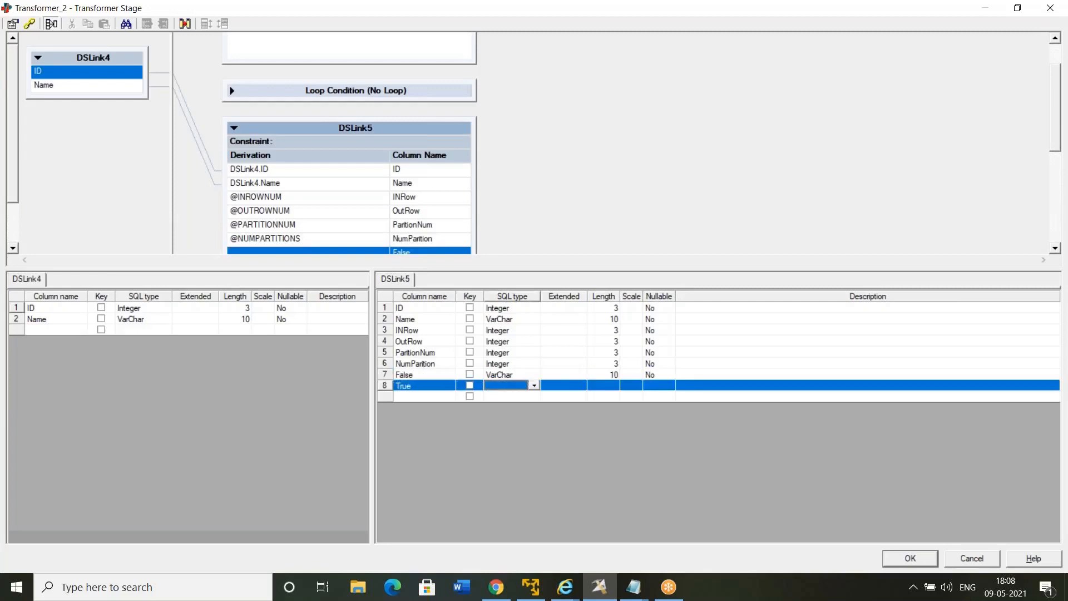
pyautogui.press('v')
pyautogui.press('Tab')
pyautogui.press('Tab')
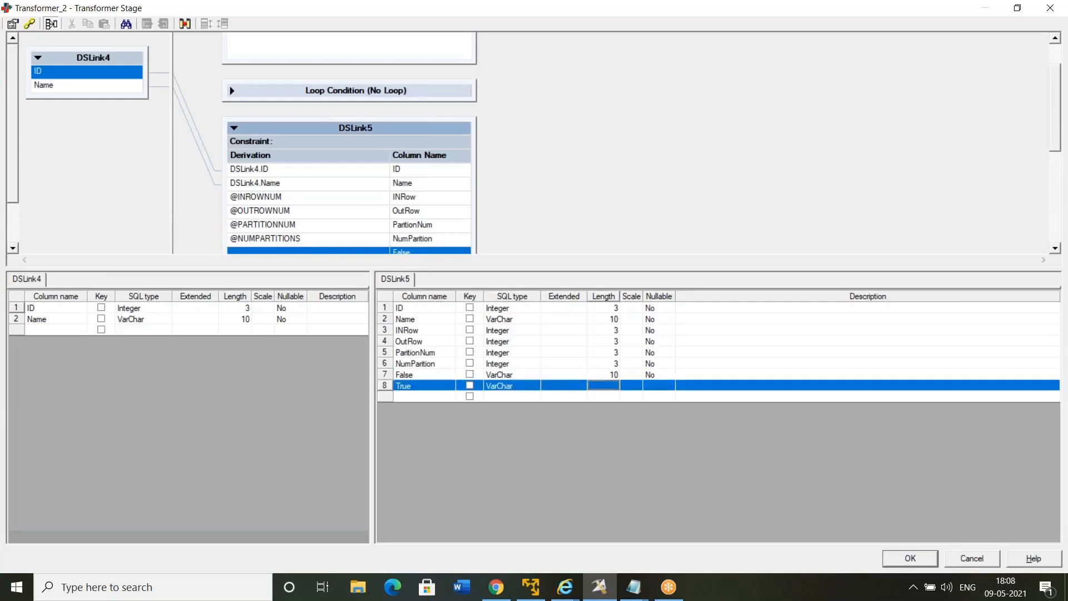
pyautogui.write('10')
pyautogui.press('Tab')
pyautogui.press('Tab')
pyautogui.press('Tab')
pyautogui.press('Tab')
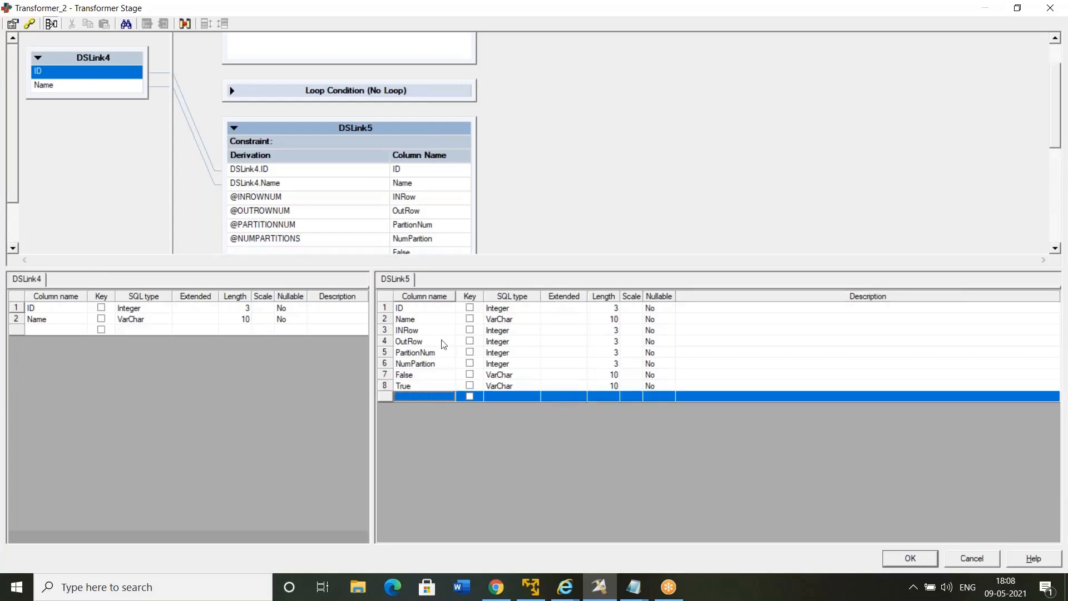
pyautogui.click(1055, 248)
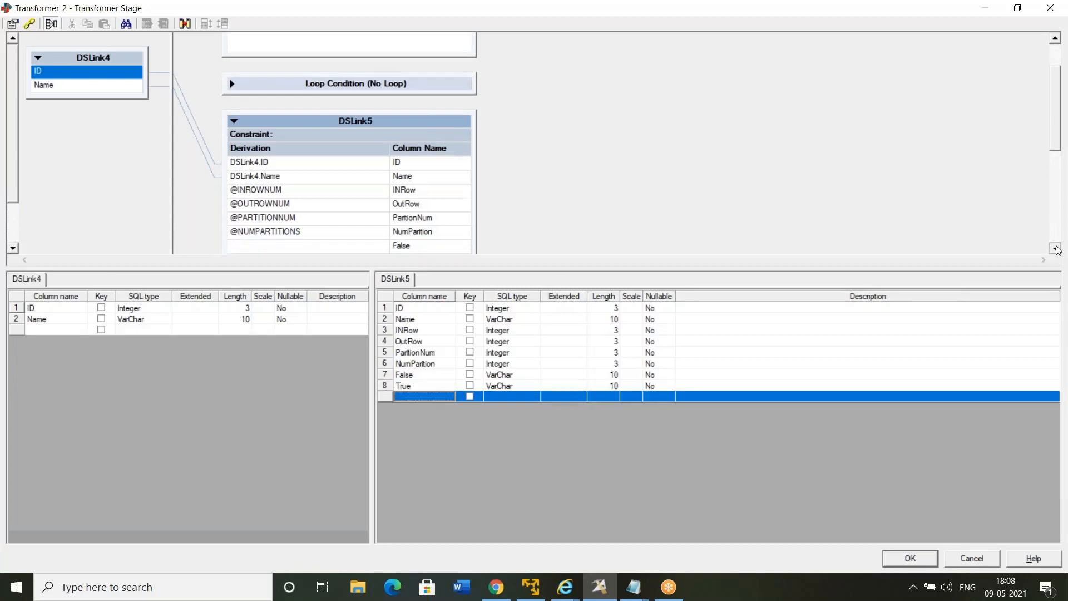
pyautogui.click(352, 230)
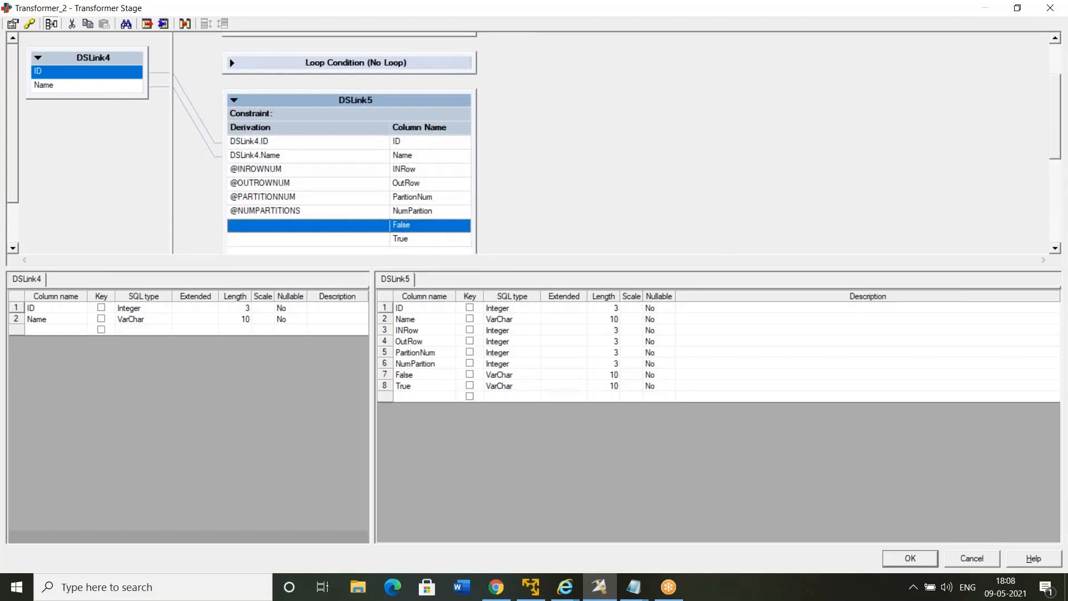
pyautogui.doubleClick(351, 228)
pyautogui.click(464, 209)
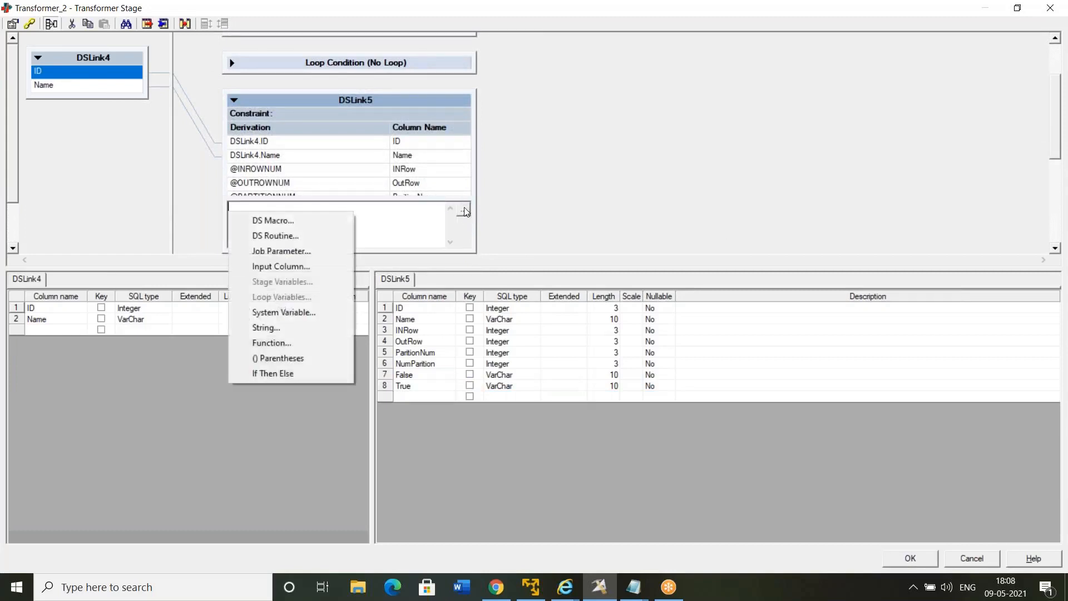
pyautogui.click(293, 266)
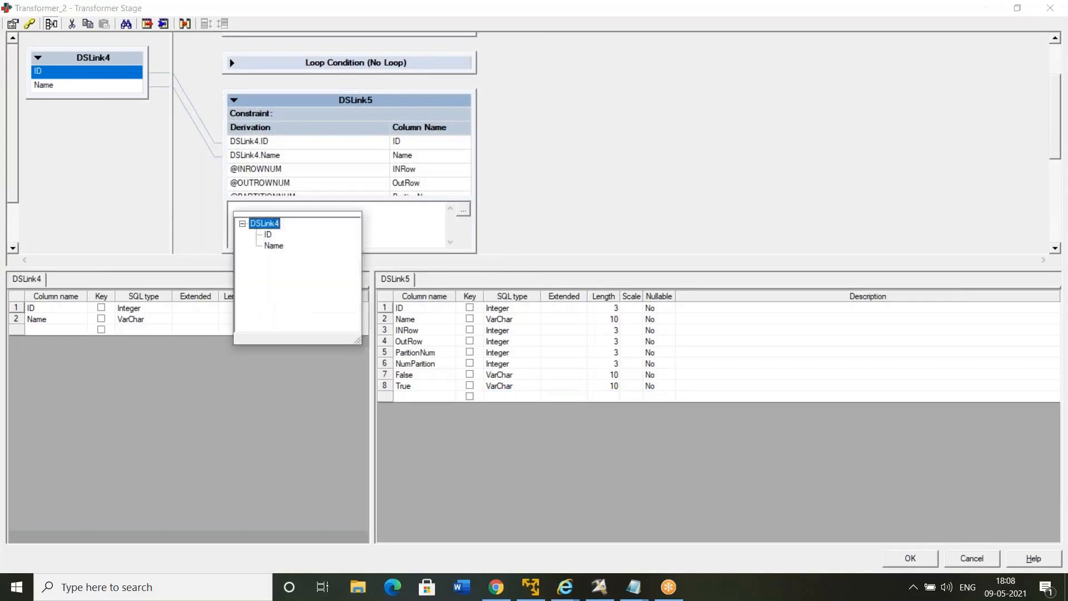
pyautogui.click(603, 202)
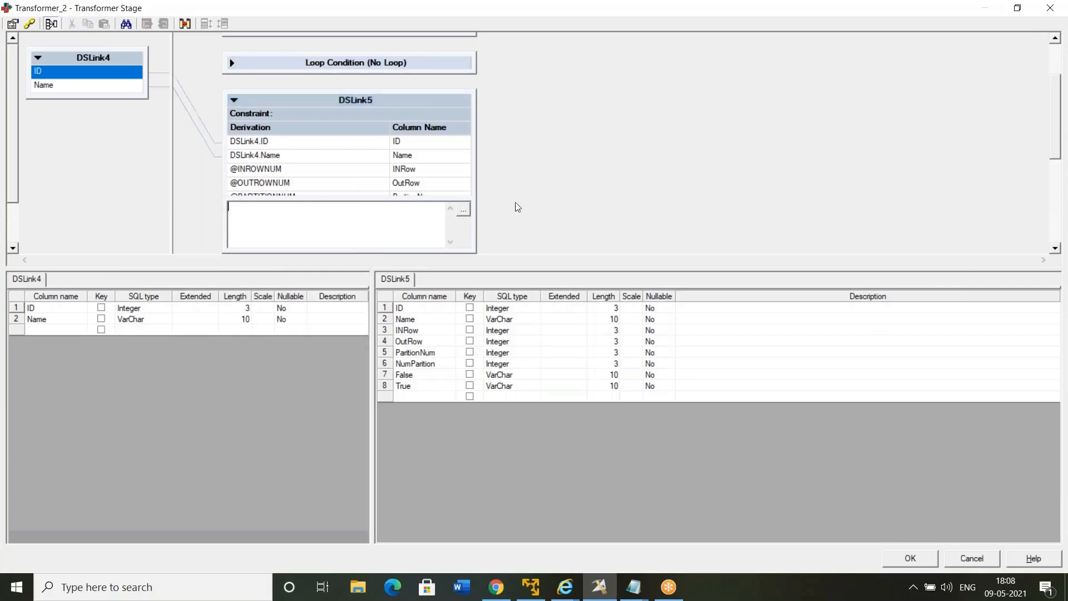
pyautogui.click(465, 210)
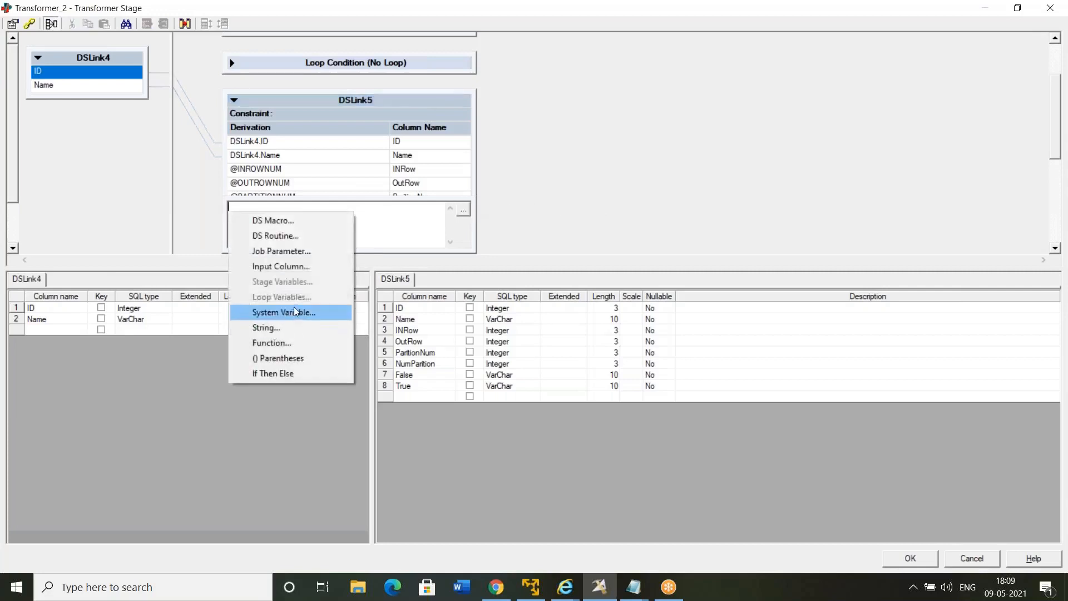
pyautogui.click(293, 306)
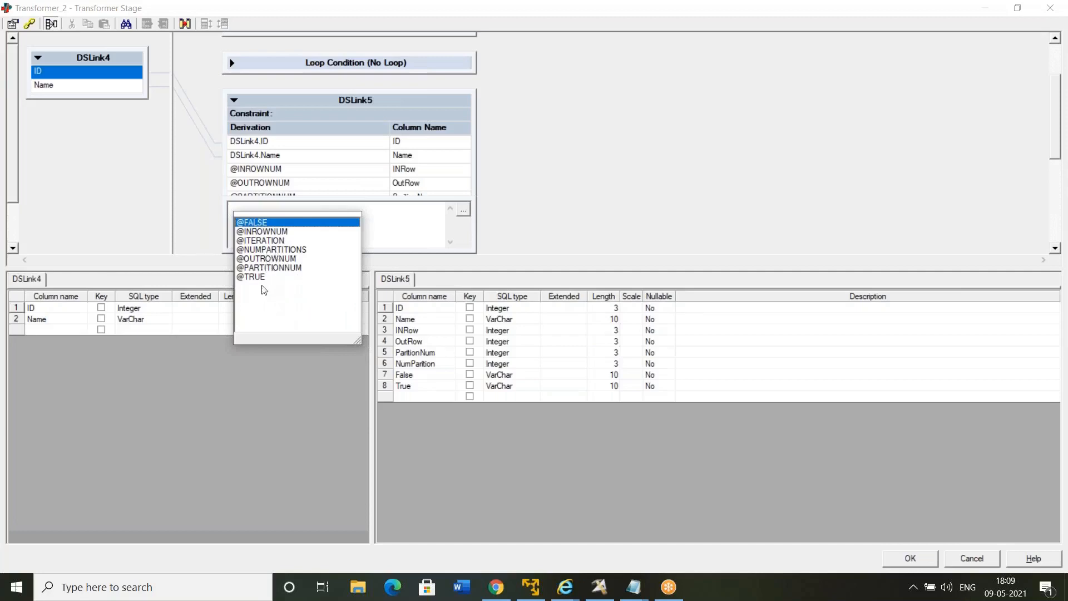
pyautogui.click(262, 224)
pyautogui.click(550, 251)
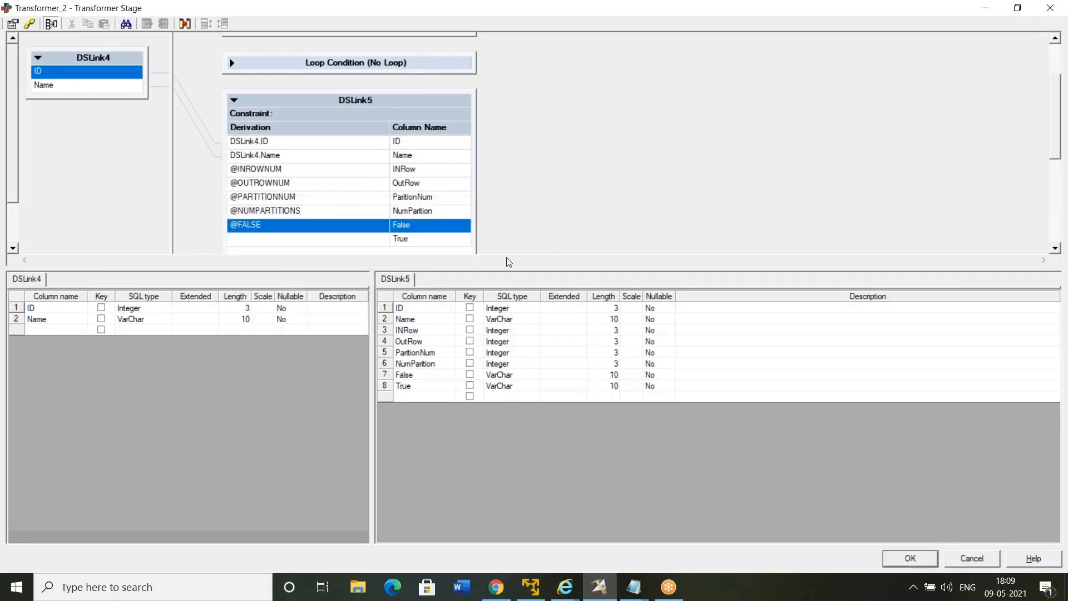
pyautogui.doubleClick(331, 241)
pyautogui.doubleClick(331, 240)
pyautogui.click(468, 213)
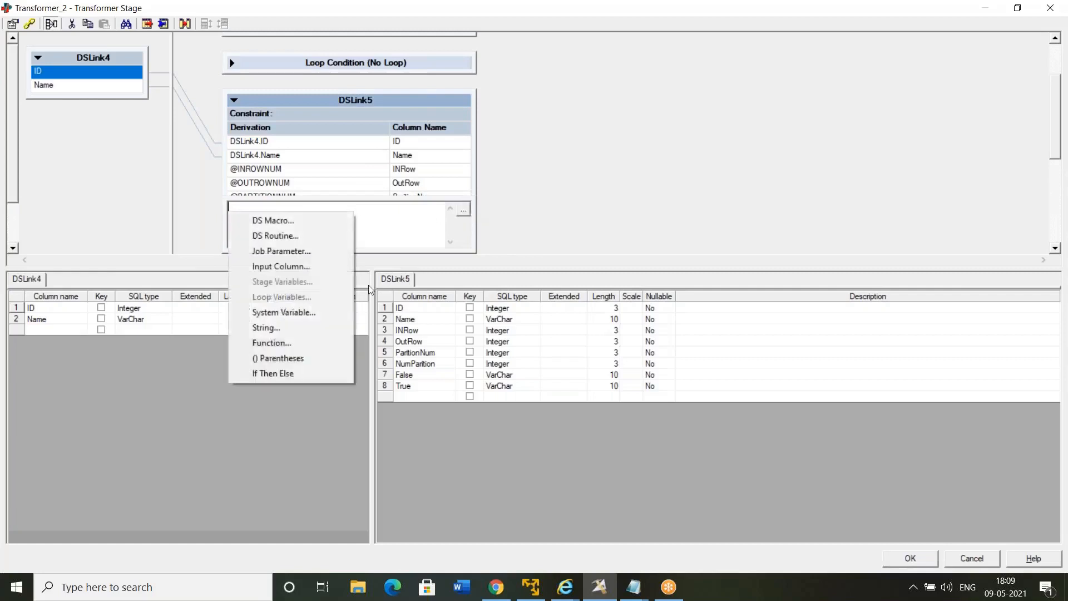
pyautogui.click(281, 311)
pyautogui.click(255, 277)
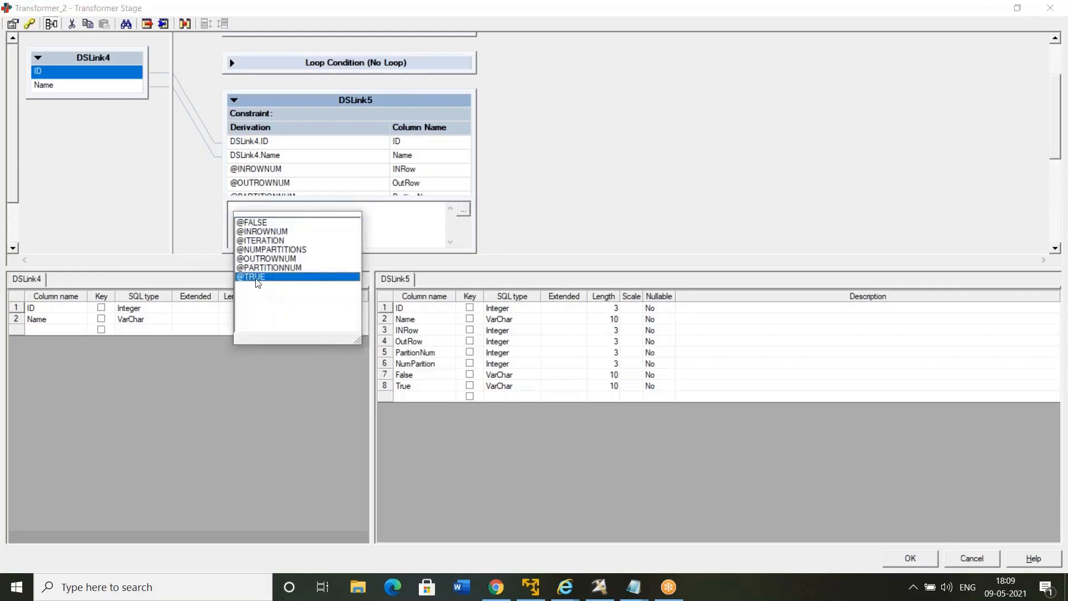
pyautogui.doubleClick(255, 277)
pyautogui.press('Return')
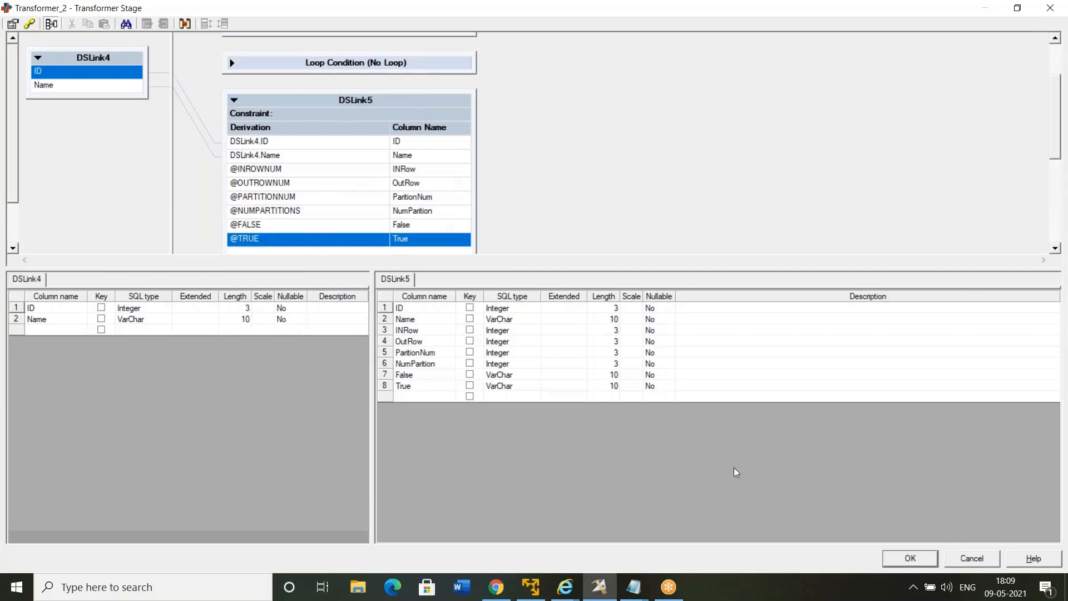
pyautogui.click(911, 559)
# - Open the Sequential_File_3 stage and browse the server for the target File path of its DSLink5 input
pyautogui.click(723, 203)
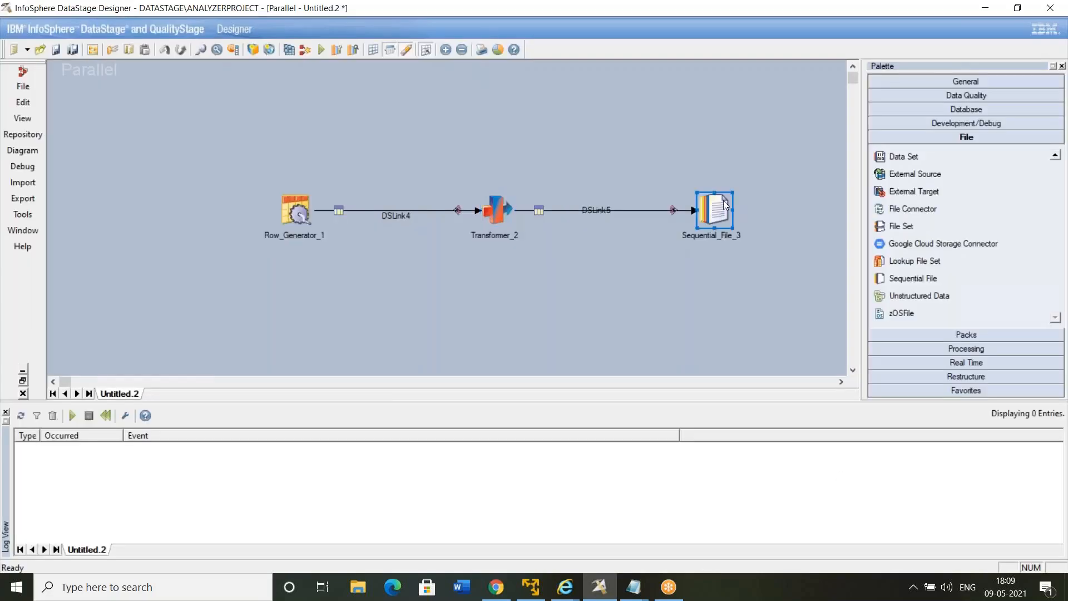
pyautogui.doubleClick(725, 204)
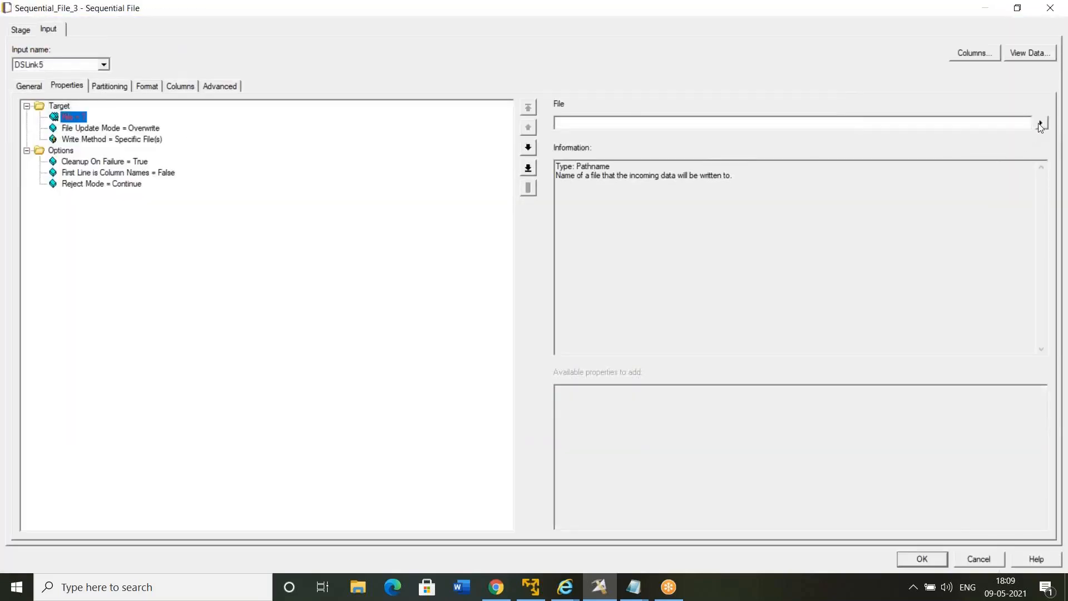
pyautogui.click(1041, 124)
pyautogui.click(1005, 156)
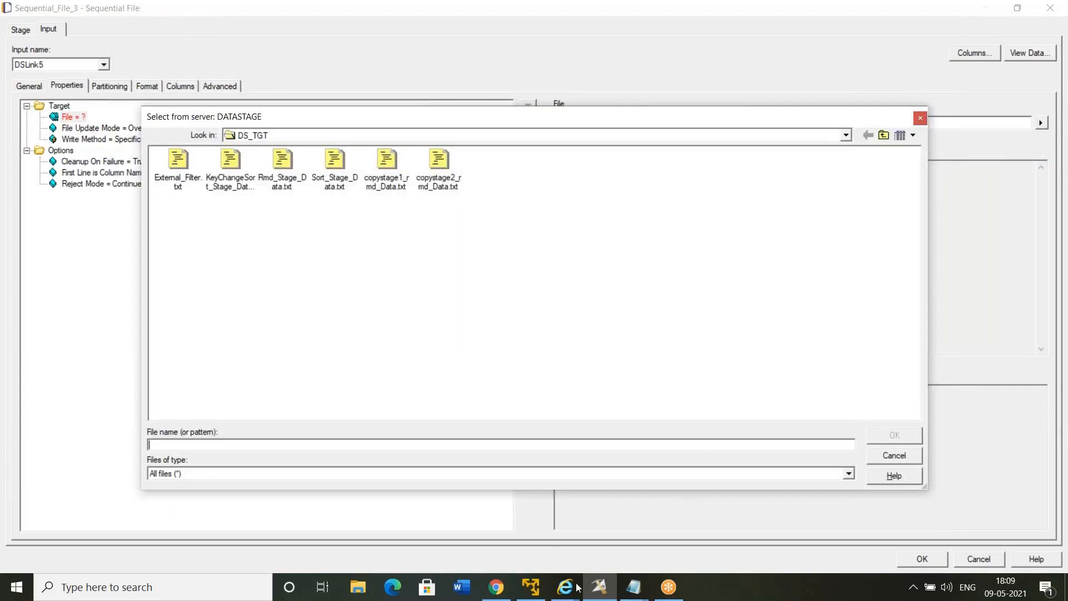
pyautogui.click(530, 585)
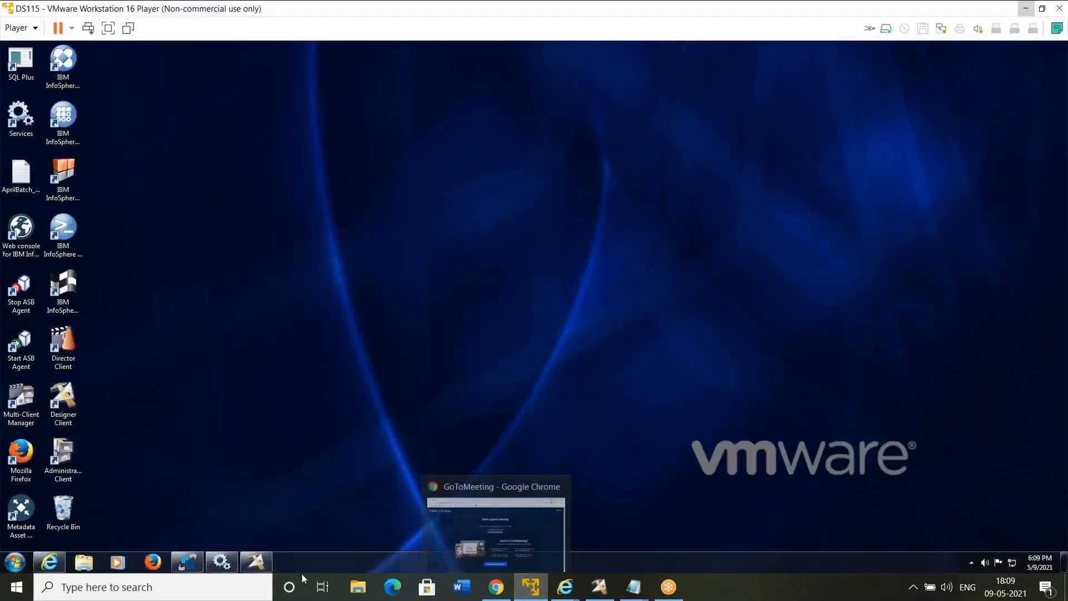
pyautogui.click(270, 562)
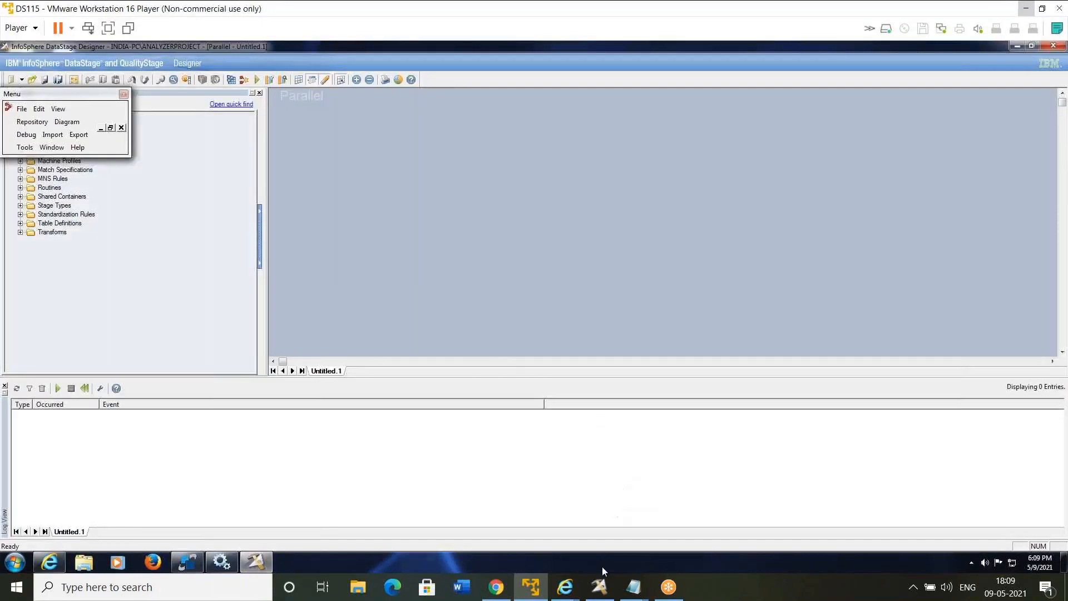
pyautogui.click(604, 581)
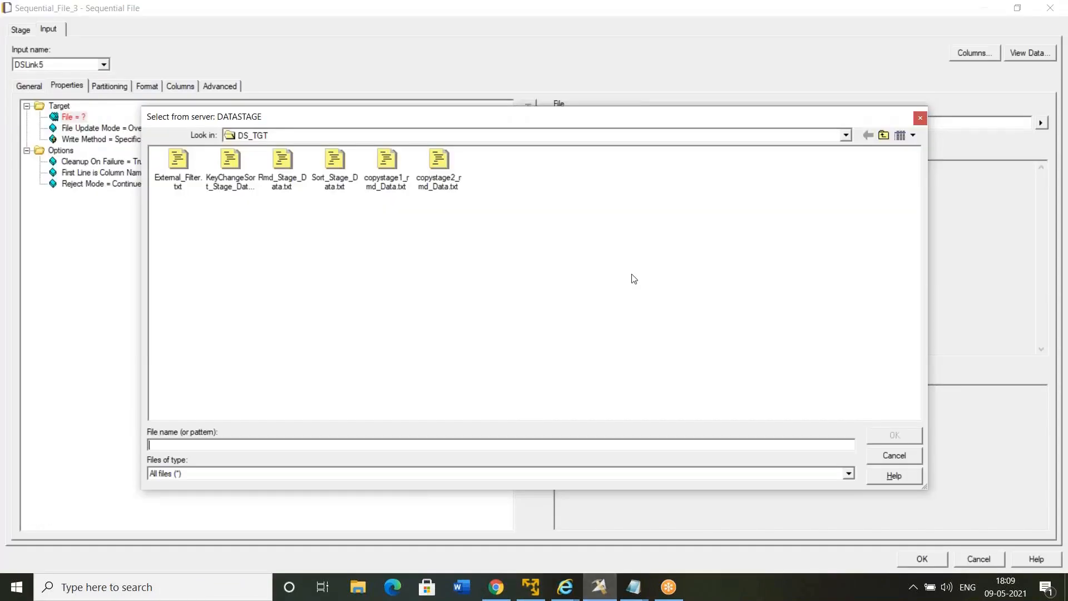
# - Set the target File of Sequential_File_3 to System_Variables.txt in the DS_TGT folder on the server
pyautogui.click(239, 163)
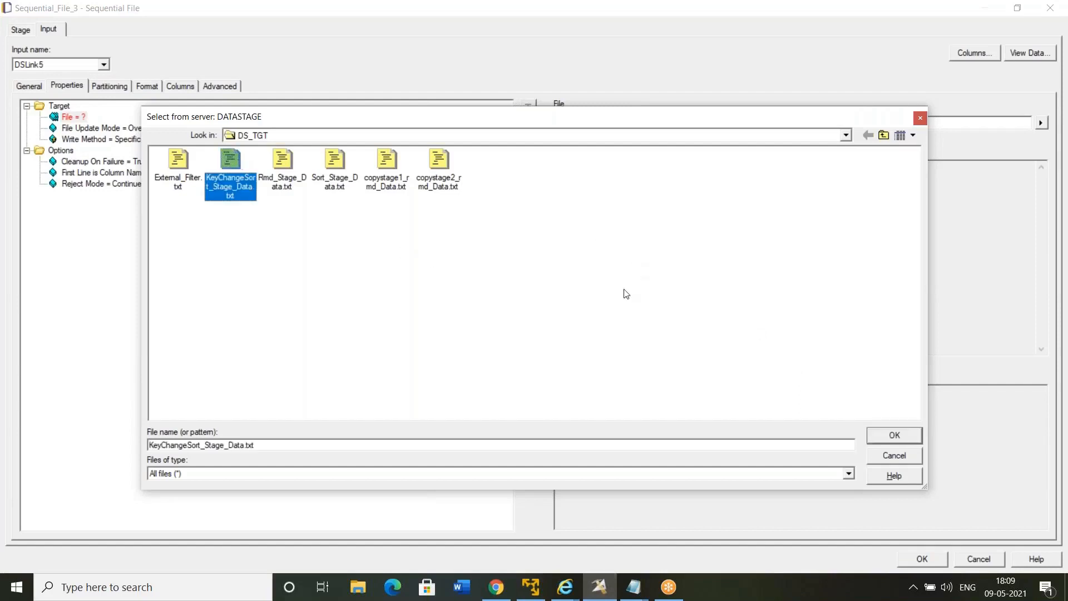
pyautogui.moveTo(363, 447); pyautogui.dragTo(87, 427)
pyautogui.write('S')
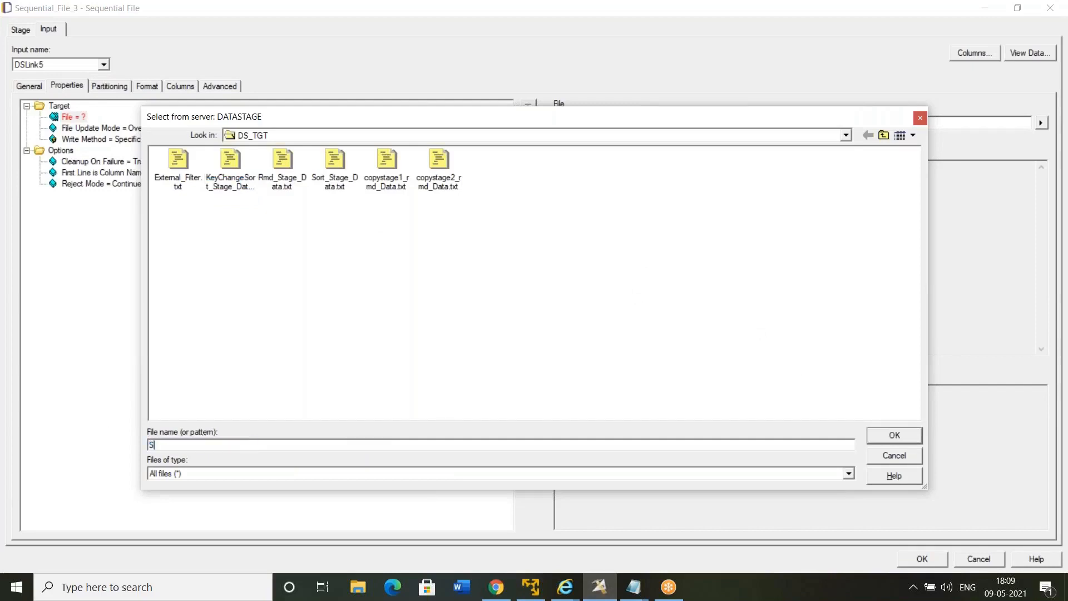
pyautogui.write('ystem_Variables.txt')
pyautogui.click(883, 432)
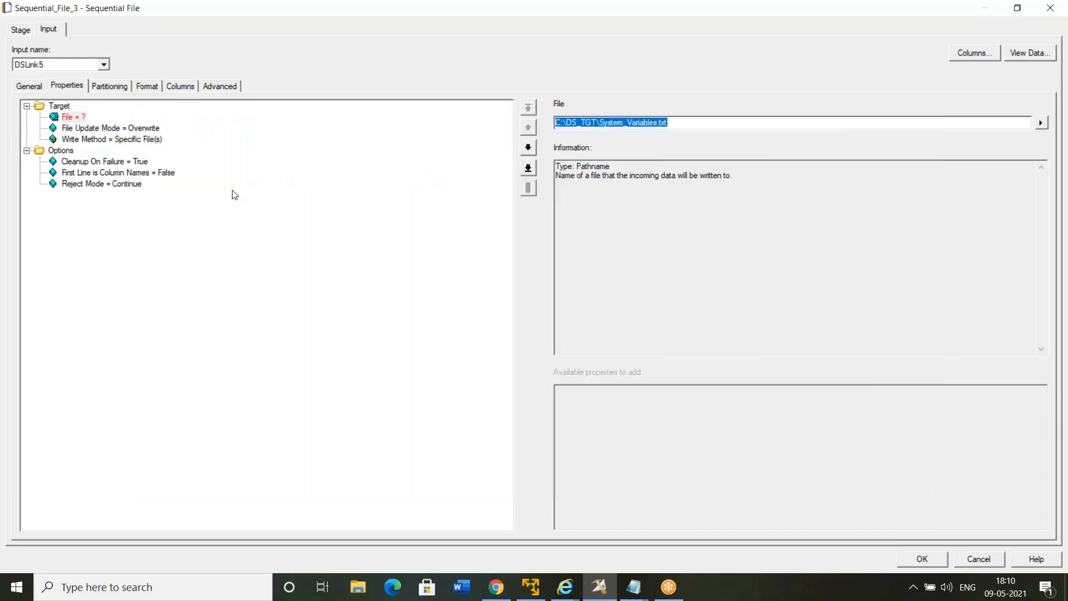
# - Set the First Line is Column Names option of the target file to True
pyautogui.click(150, 174)
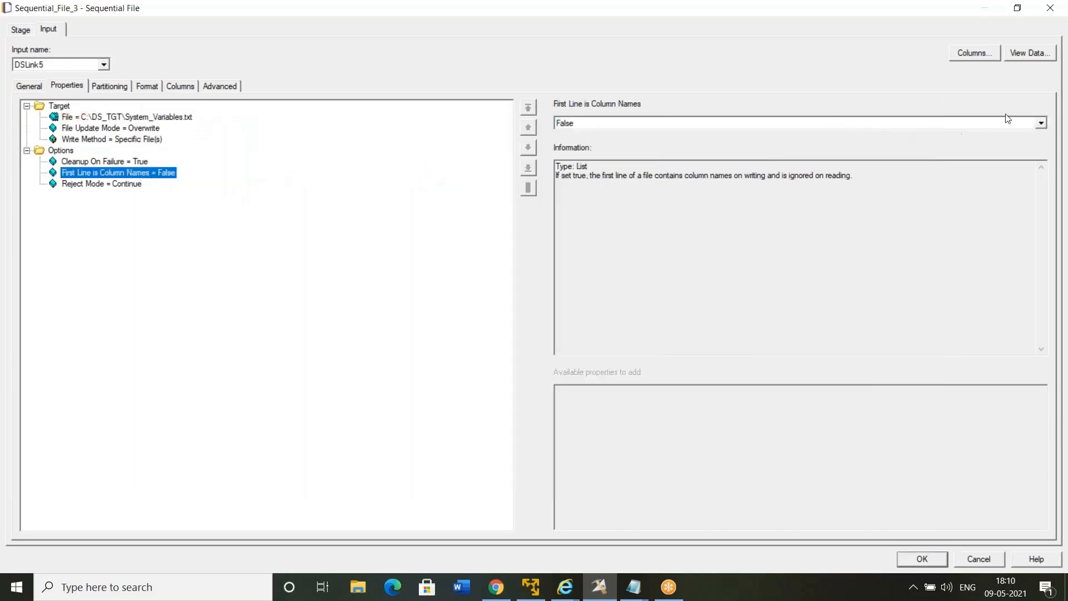
pyautogui.click(1040, 123)
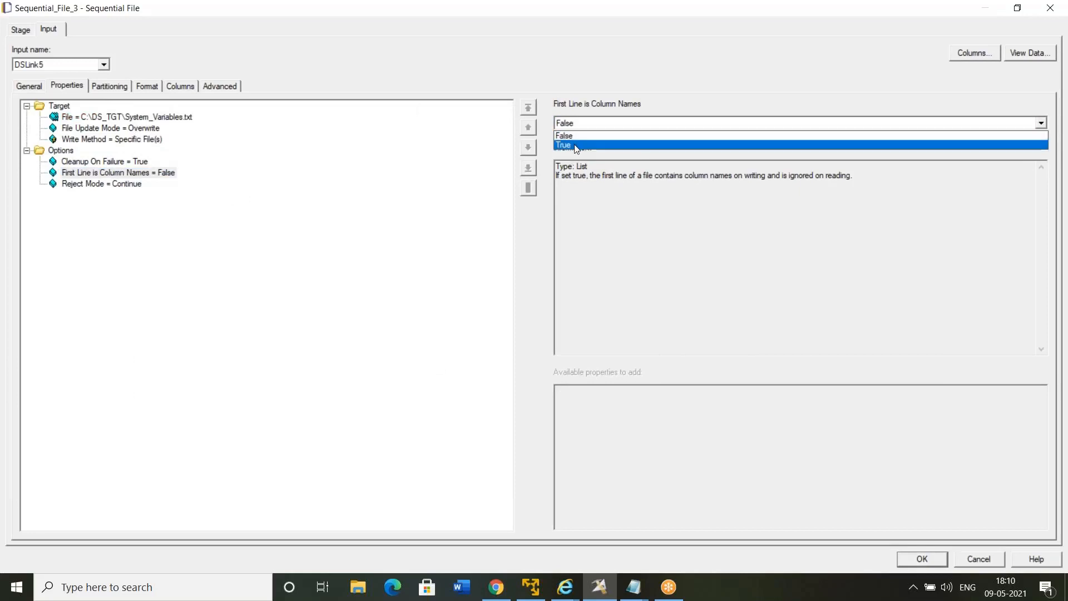
pyautogui.click(575, 145)
# - Remove the Quote property from the field defaults of the DSLink5 input format and accept the Sequential_File_3 stage changes
pyautogui.click(105, 87)
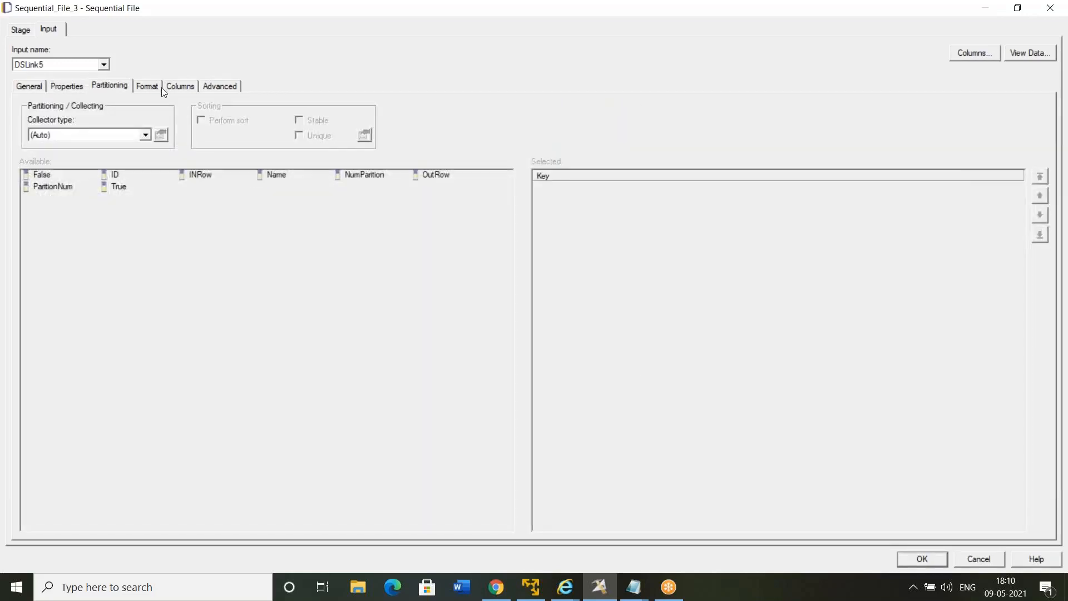
pyautogui.click(147, 86)
pyautogui.click(105, 160)
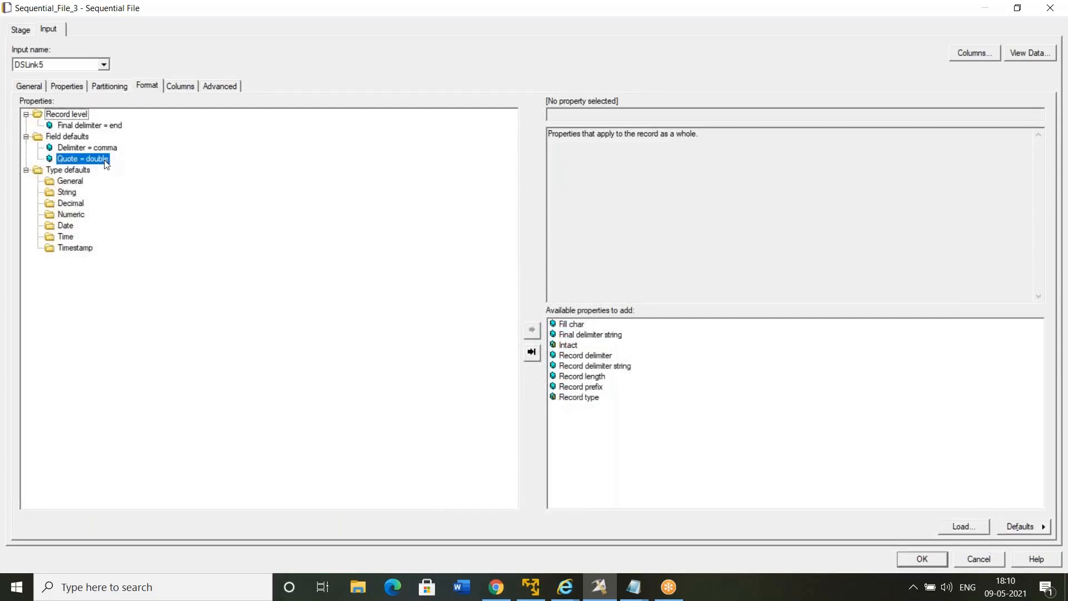
pyautogui.press('Delete')
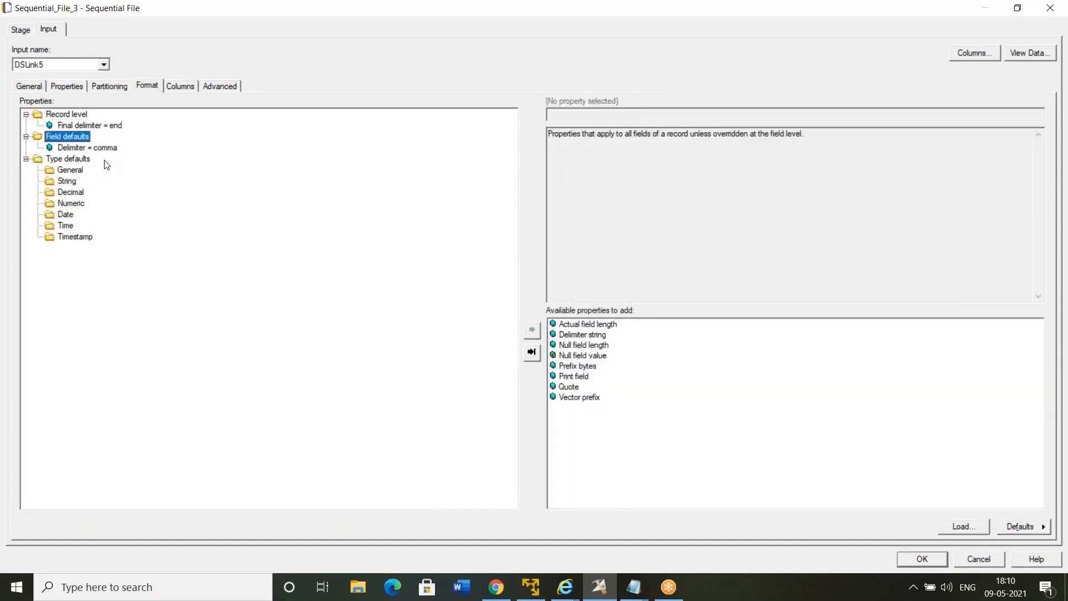
pyautogui.click(182, 89)
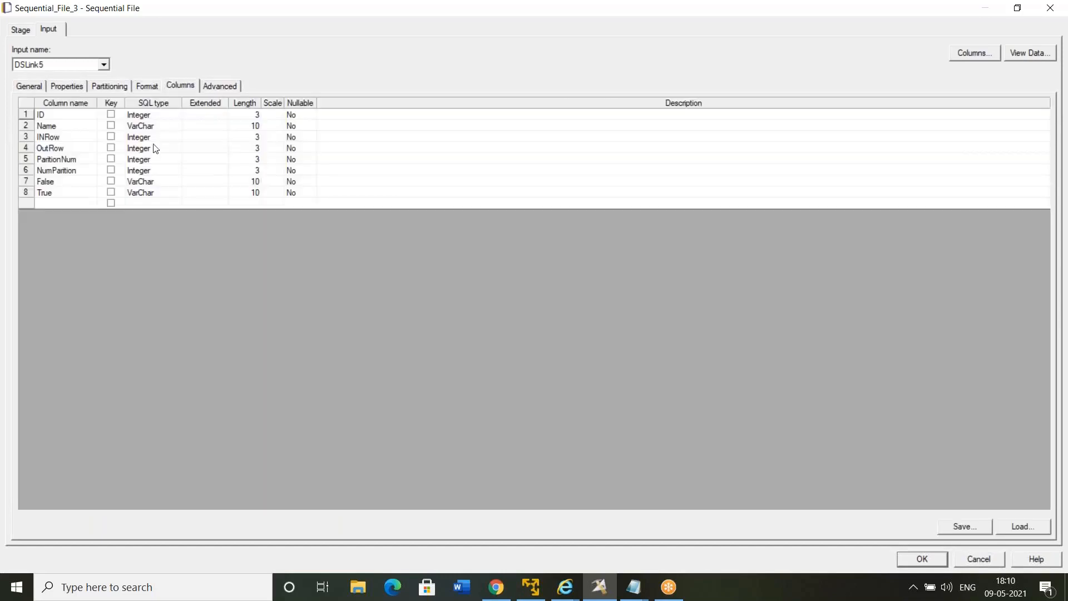
pyautogui.click(141, 88)
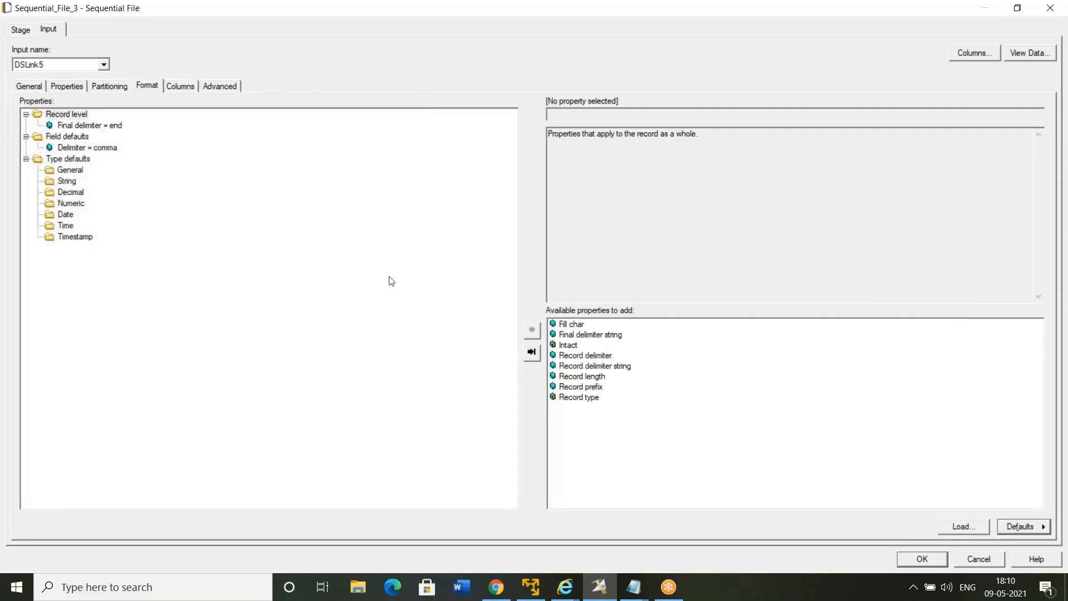
pyautogui.click(938, 557)
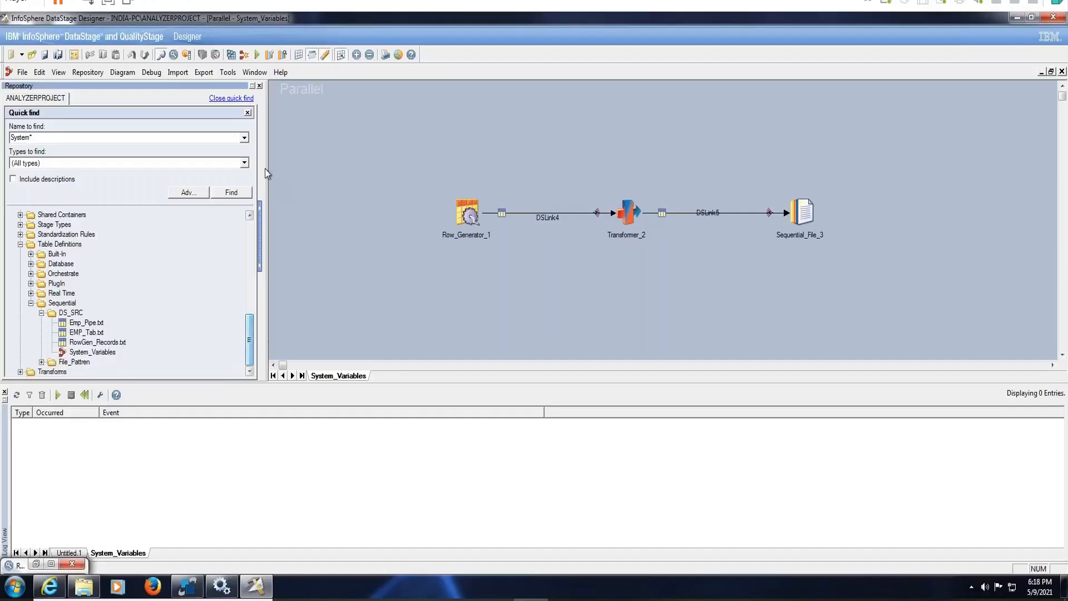
# - Compile and run the System_Variables job, and close the Repository Advanced Find window
pyautogui.click(231, 54)
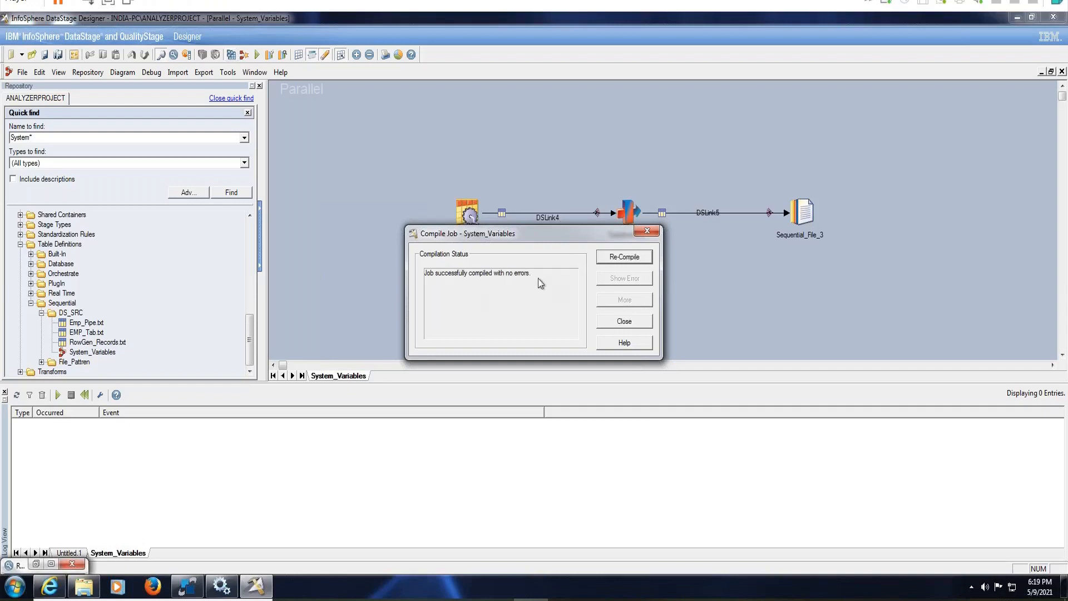
pyautogui.click(623, 322)
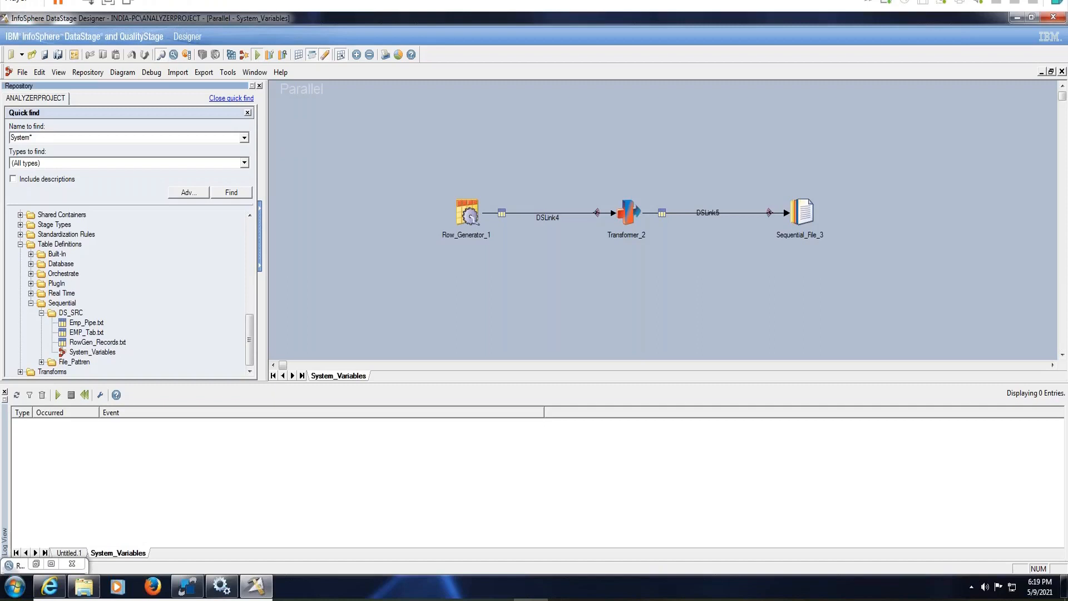
pyautogui.click(257, 55)
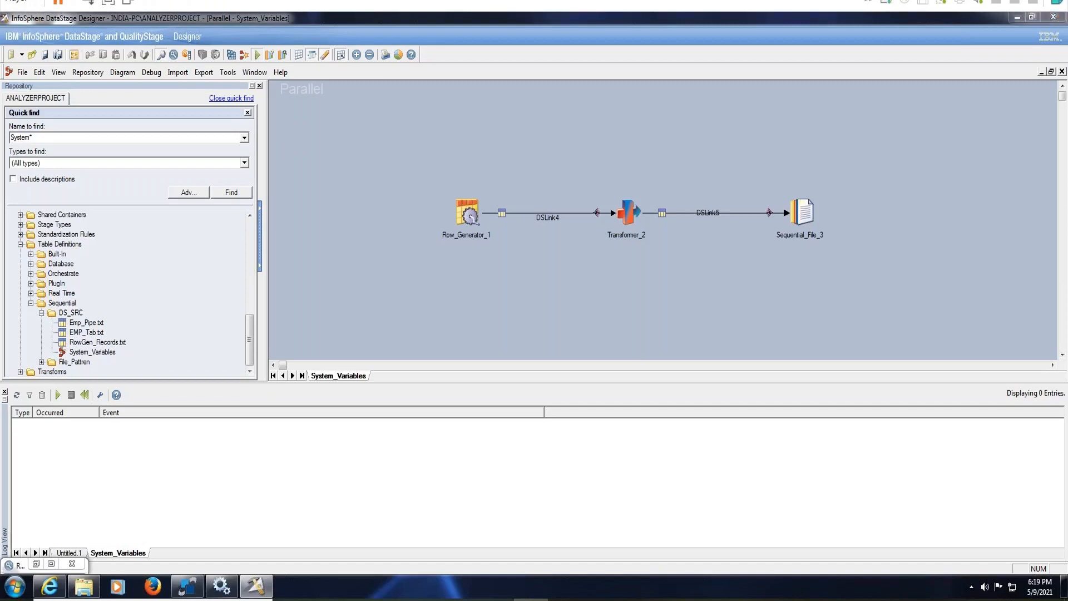
pyautogui.click(179, 274)
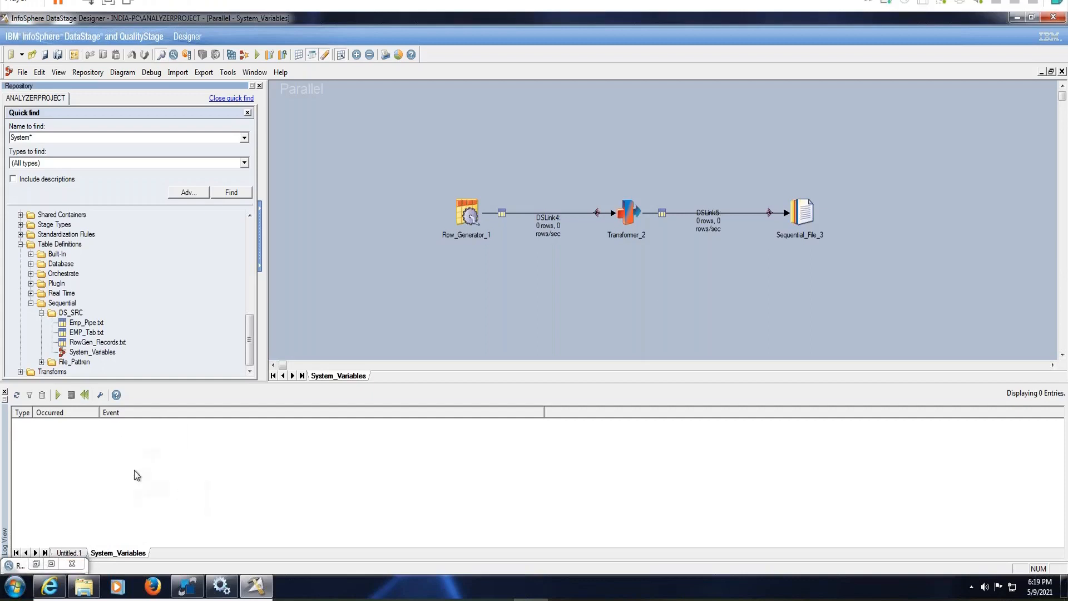
pyautogui.click(51, 566)
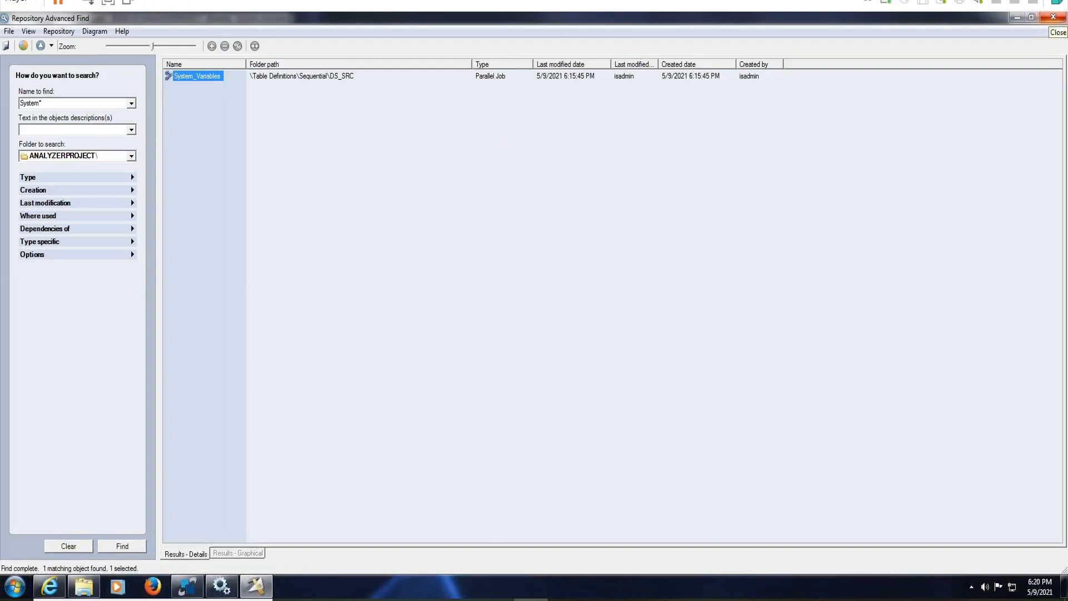
pyautogui.click(1054, 17)
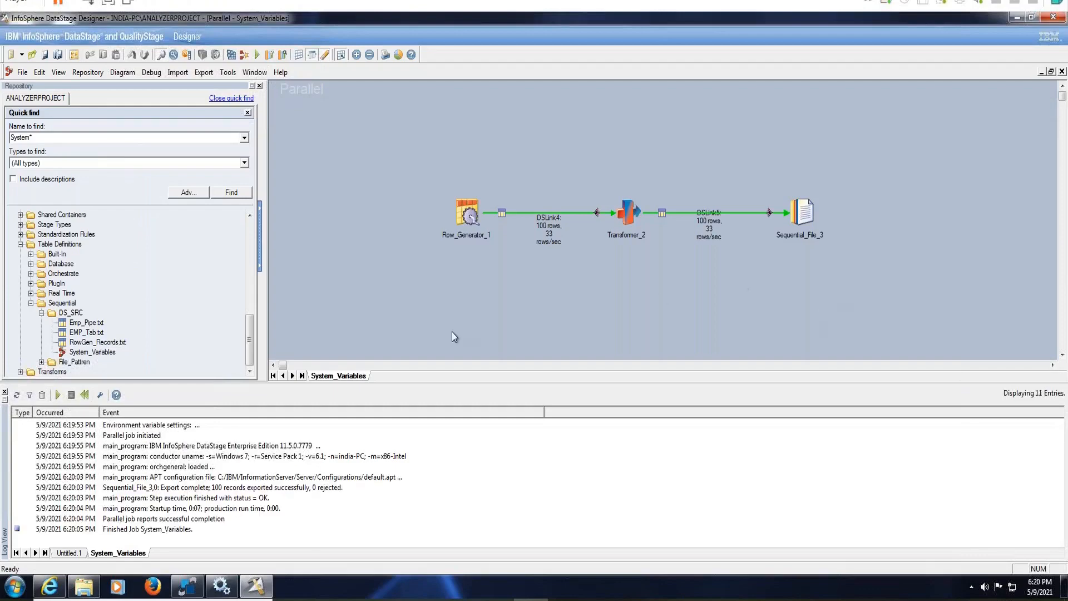
# - Switch to Windows Explorer, review the System_Variables text file from C:\DS_TGT in a maximized Notepad window, and close it
pyautogui.click(82, 589)
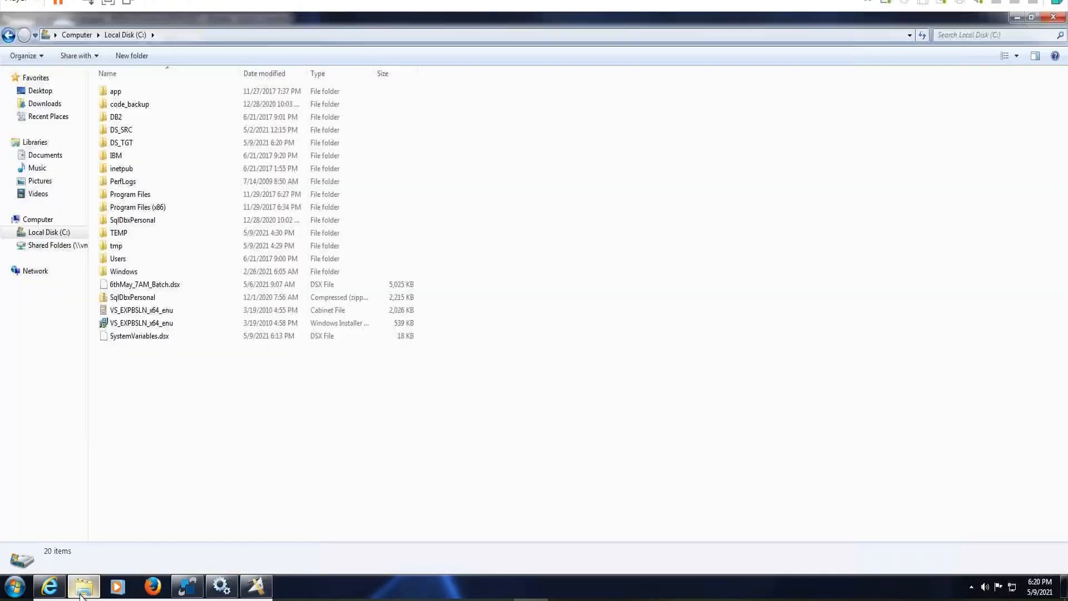
pyautogui.click(127, 149)
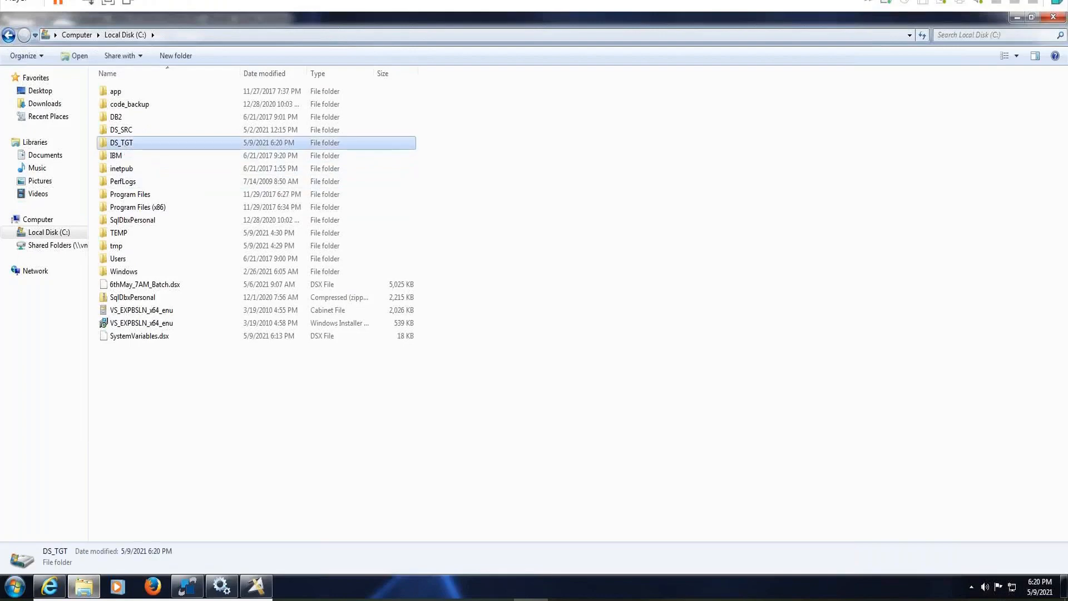
pyautogui.doubleClick(126, 145)
pyautogui.doubleClick(162, 93)
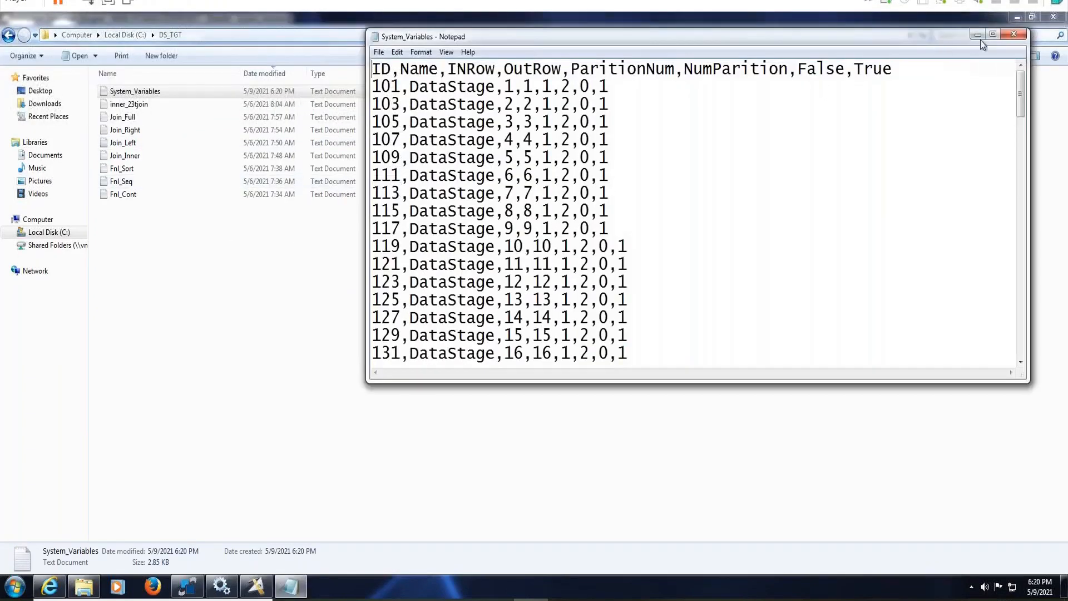
pyautogui.click(996, 37)
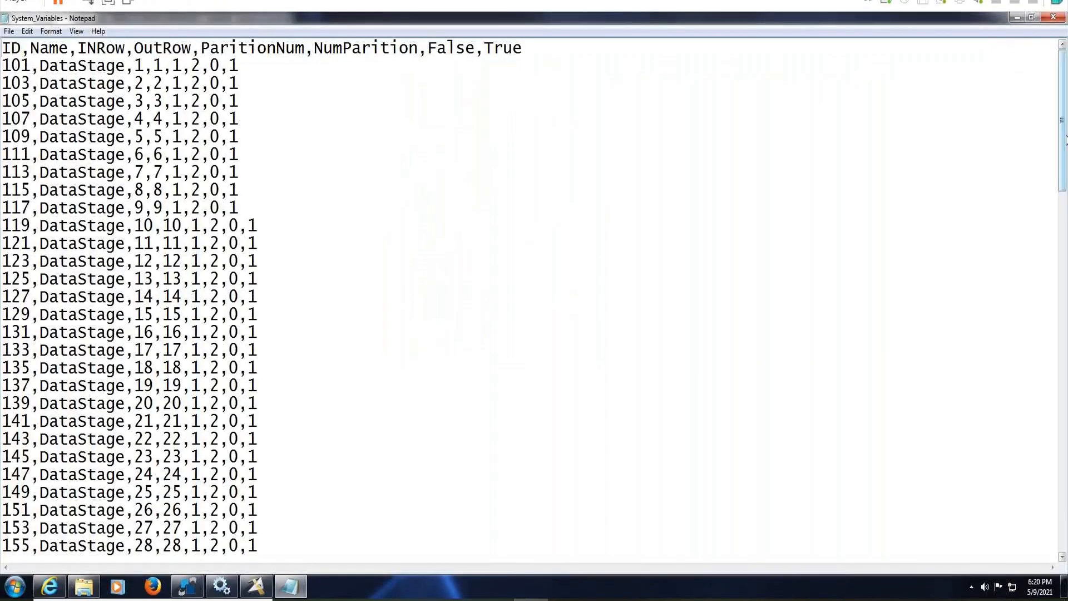
pyautogui.moveTo(1065, 139); pyautogui.dragTo(1066, 83)
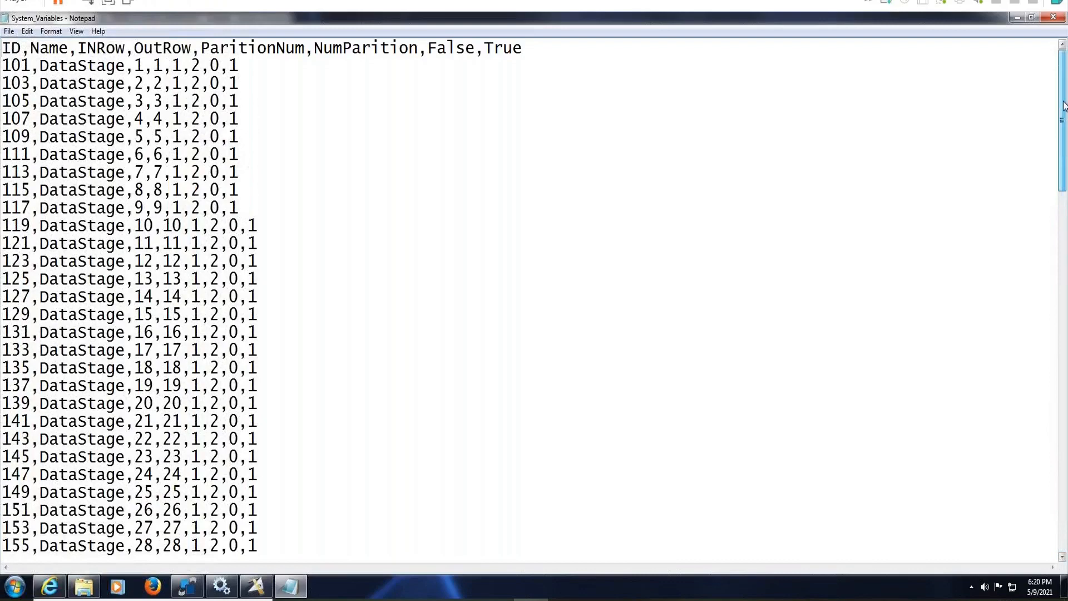
pyautogui.click(1054, 16)
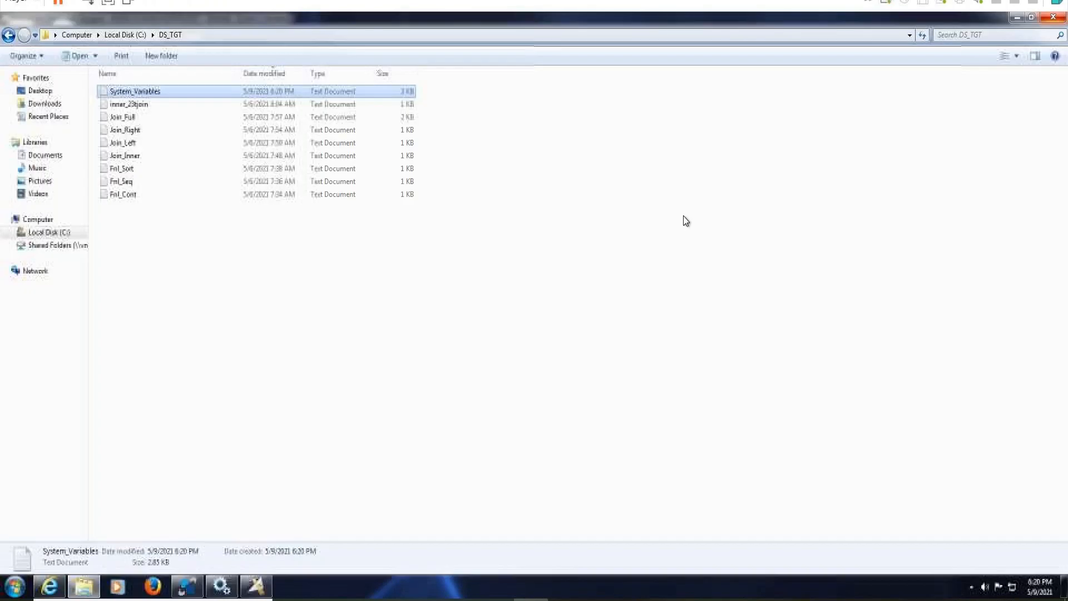
# - Return to DataStage Designer and view the DSLink5 data of the Sequential_File_3 stage
pyautogui.click(255, 587)
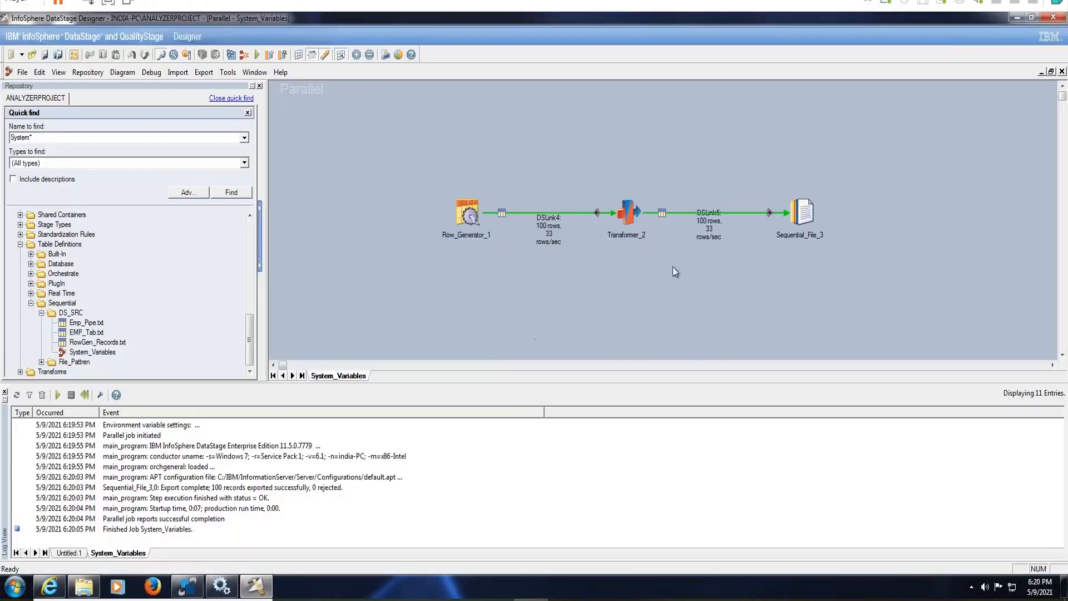
pyautogui.rightClick(794, 205)
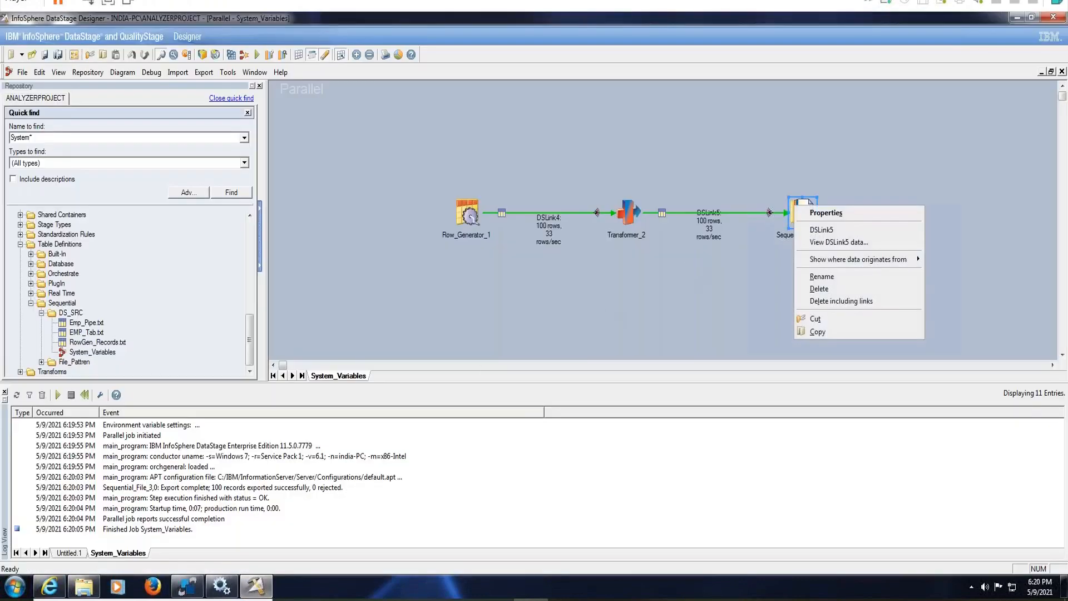
pyautogui.click(822, 243)
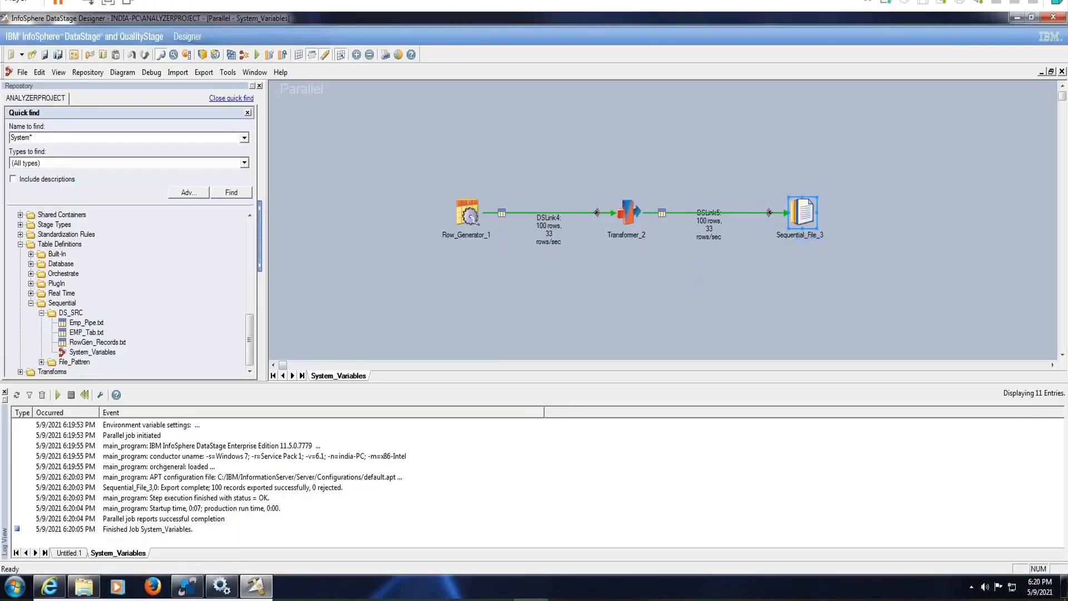
pyautogui.click(632, 269)
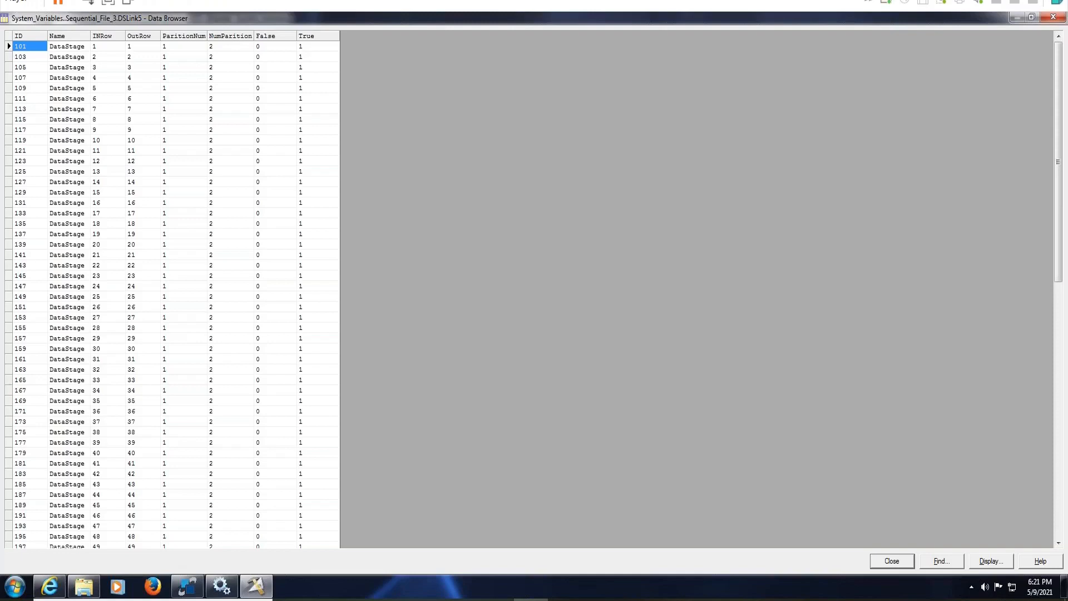
# - Examine the INRow and OutRow values from the first to the last record in the Data Browser
pyautogui.moveTo(1060, 233); pyautogui.dragTo(1050, 506)
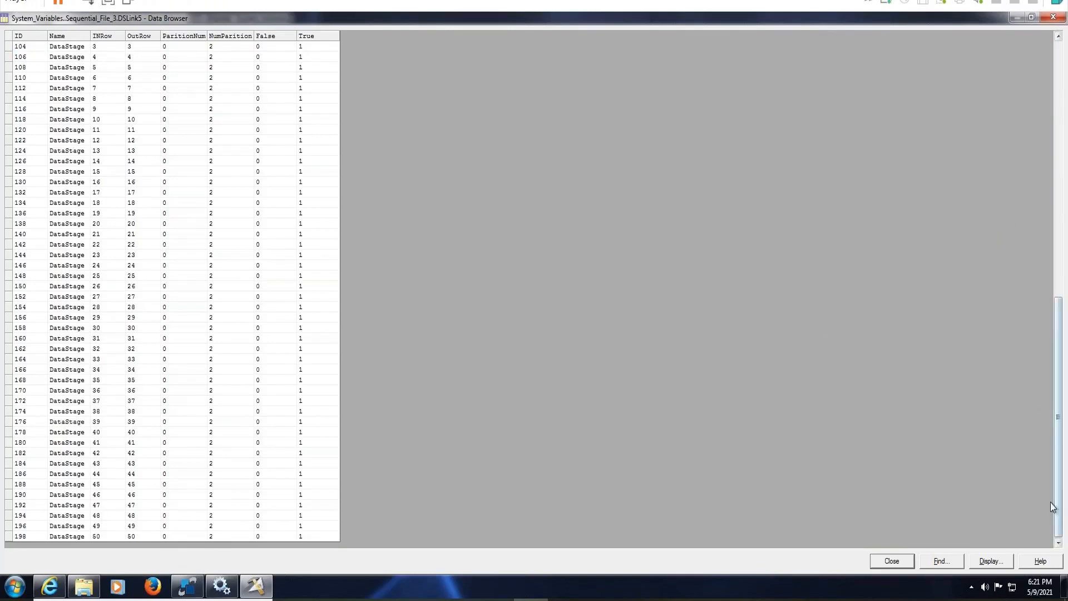
pyautogui.moveTo(1063, 516); pyautogui.dragTo(1064, 222)
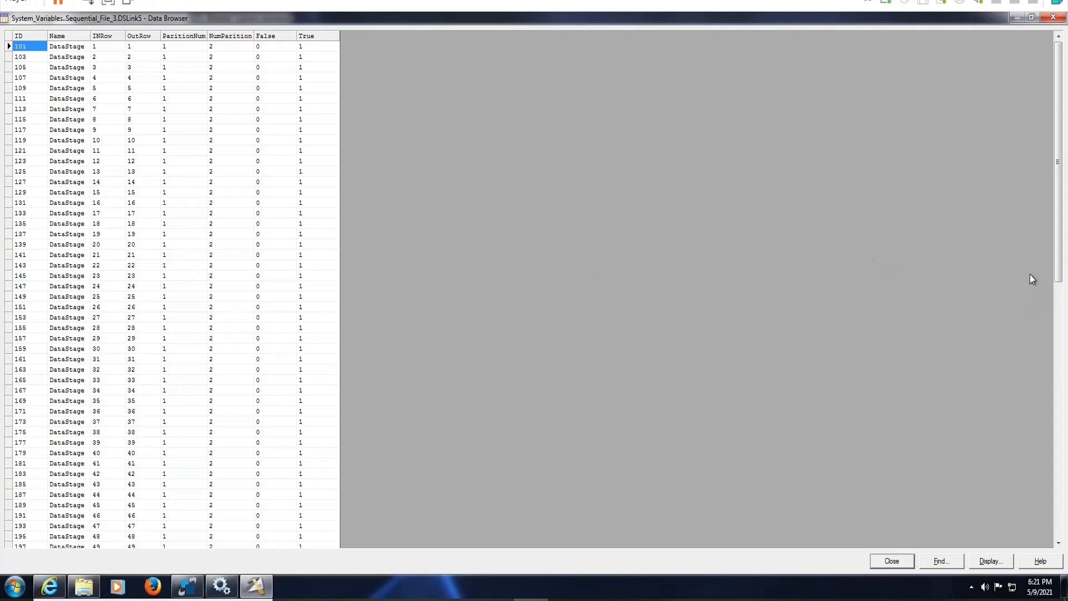
pyautogui.moveTo(1061, 250); pyautogui.dragTo(1059, 501)
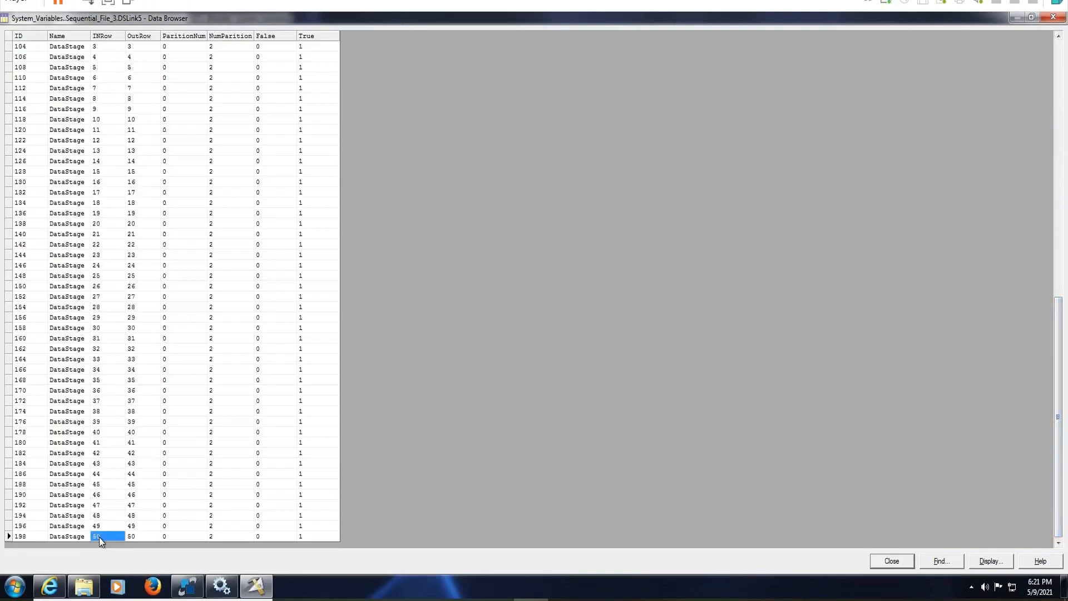
pyautogui.click(138, 535)
# - Examine where the ParitionNum values change between records, and check the False column of the first record
pyautogui.moveTo(1061, 424); pyautogui.dragTo(1061, 130)
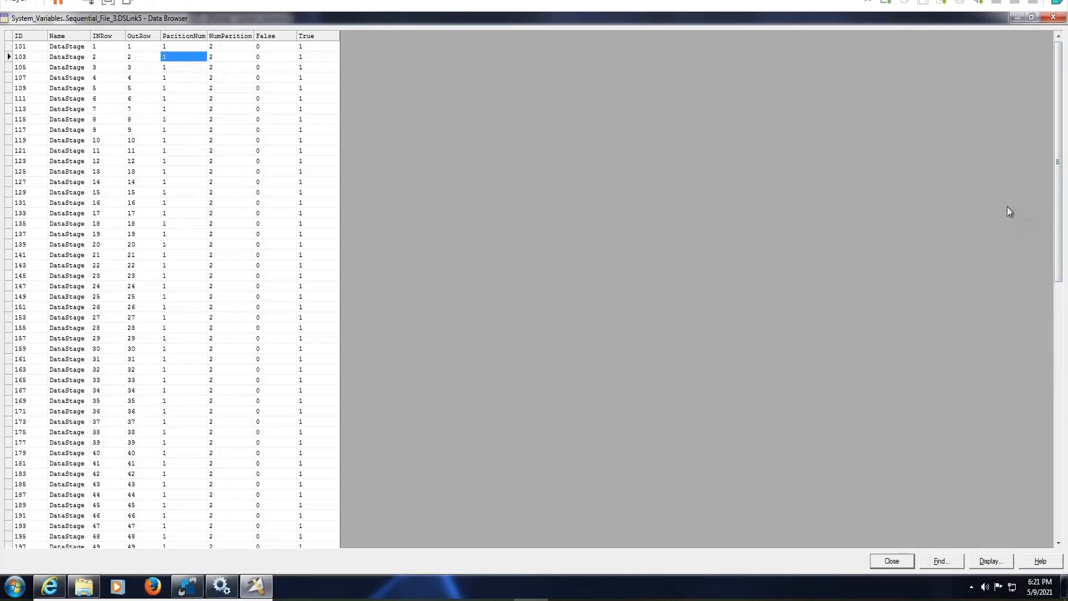
pyautogui.moveTo(1062, 195); pyautogui.dragTo(1063, 263)
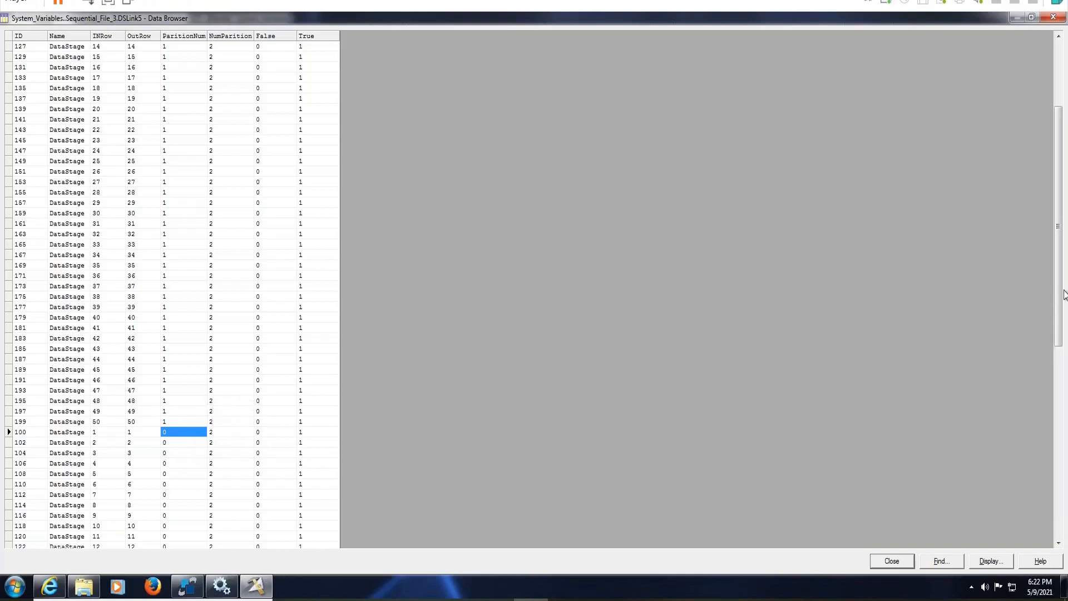
pyautogui.moveTo(1061, 295); pyautogui.dragTo(1060, 180)
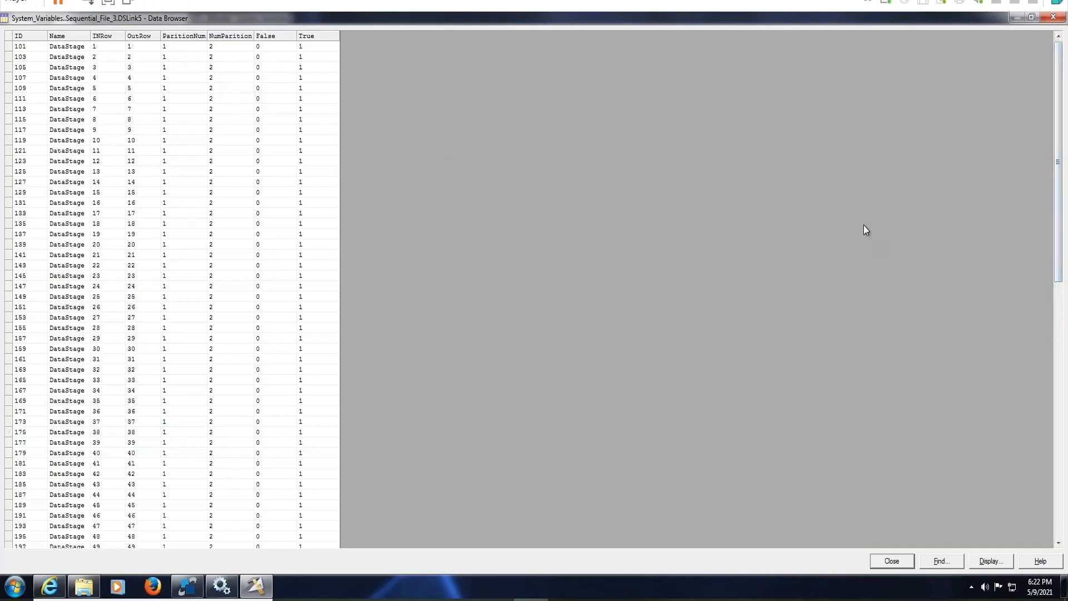
pyautogui.moveTo(1057, 192)
pyautogui.mouseDown()
pyautogui.moveTo(1062, 449)
pyautogui.moveTo(1065, 189)
pyautogui.mouseUp()
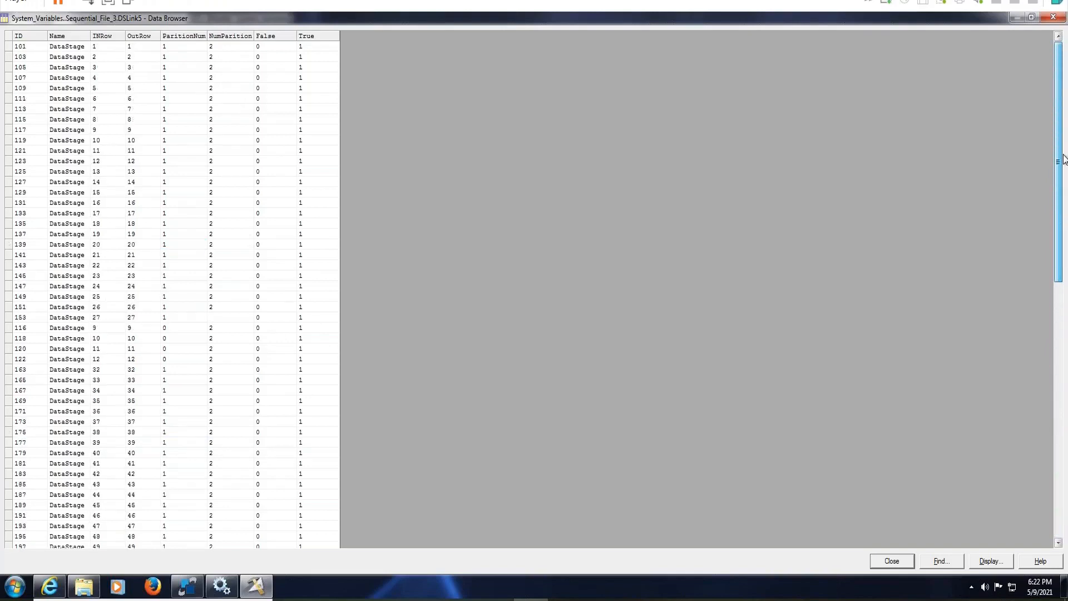
pyautogui.click(274, 47)
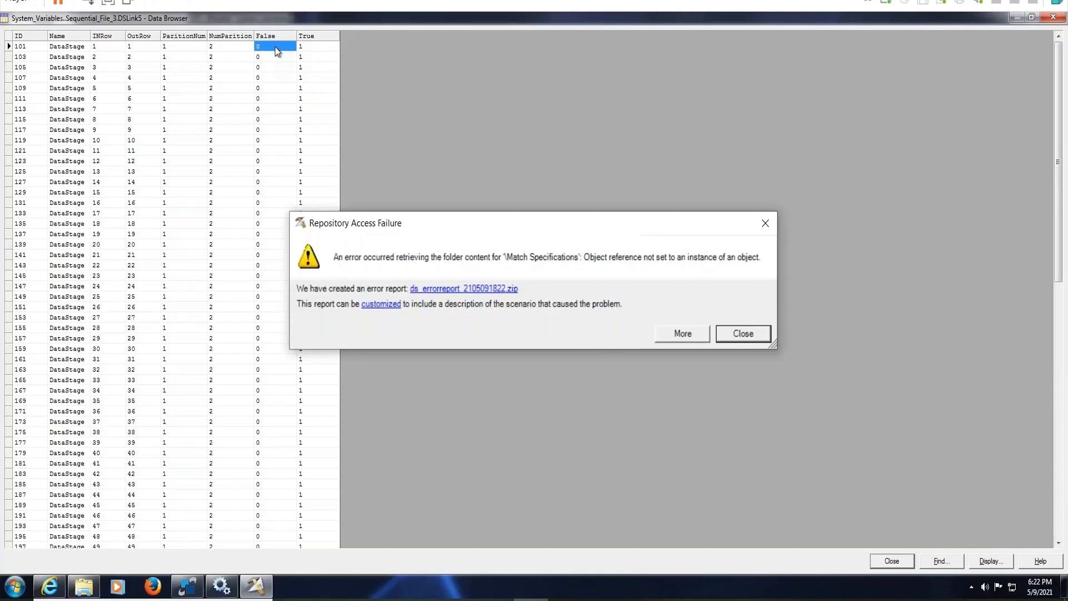
# - Dismiss the repository access error reports, check the True and False column values, and close the Data Browser
pyautogui.click(743, 333)
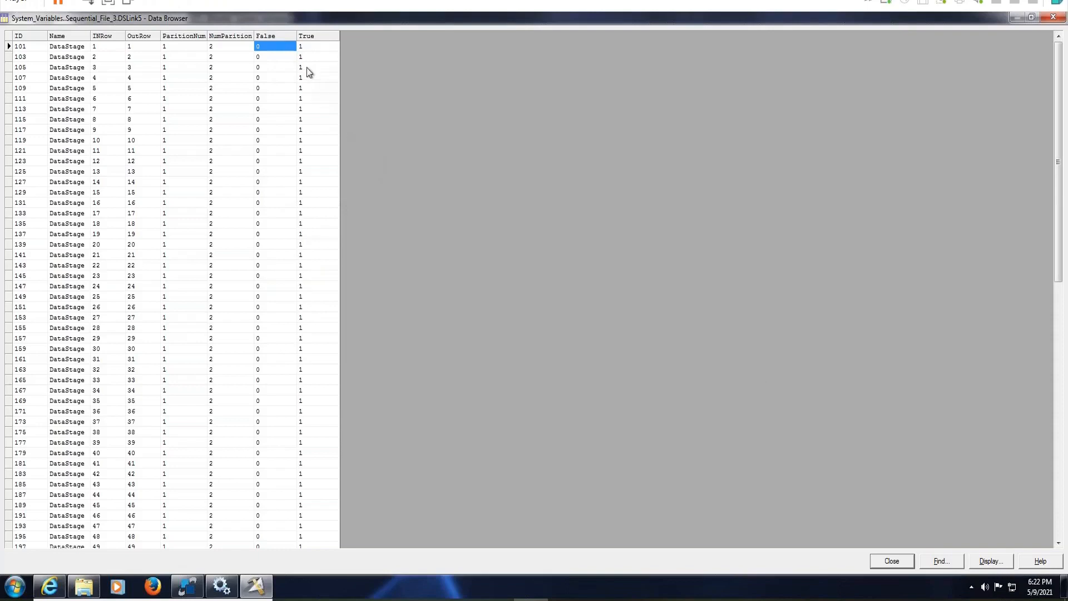
pyautogui.click(302, 47)
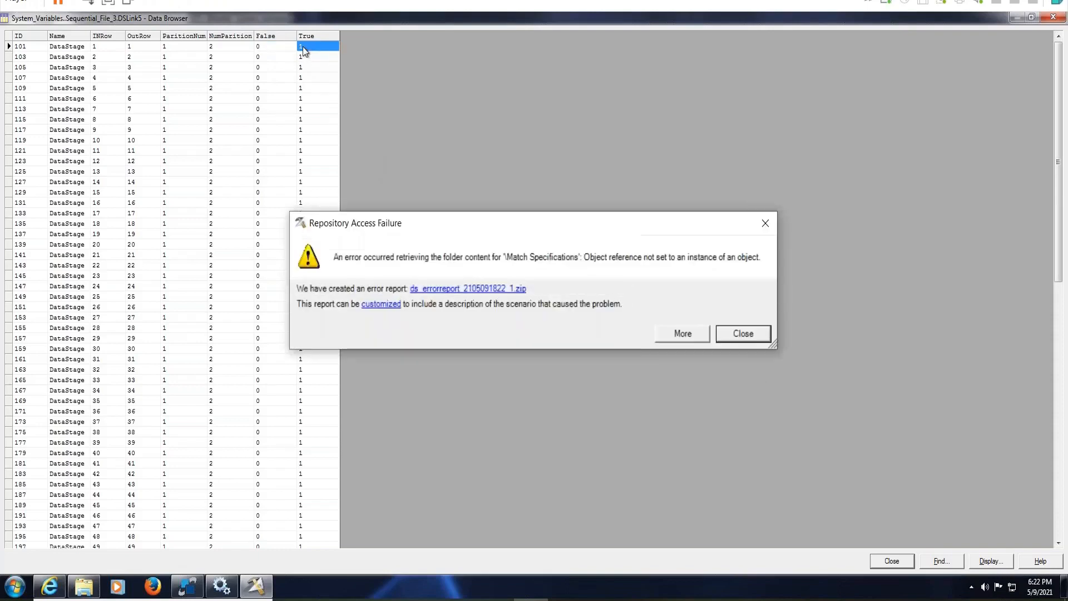
pyautogui.click(767, 224)
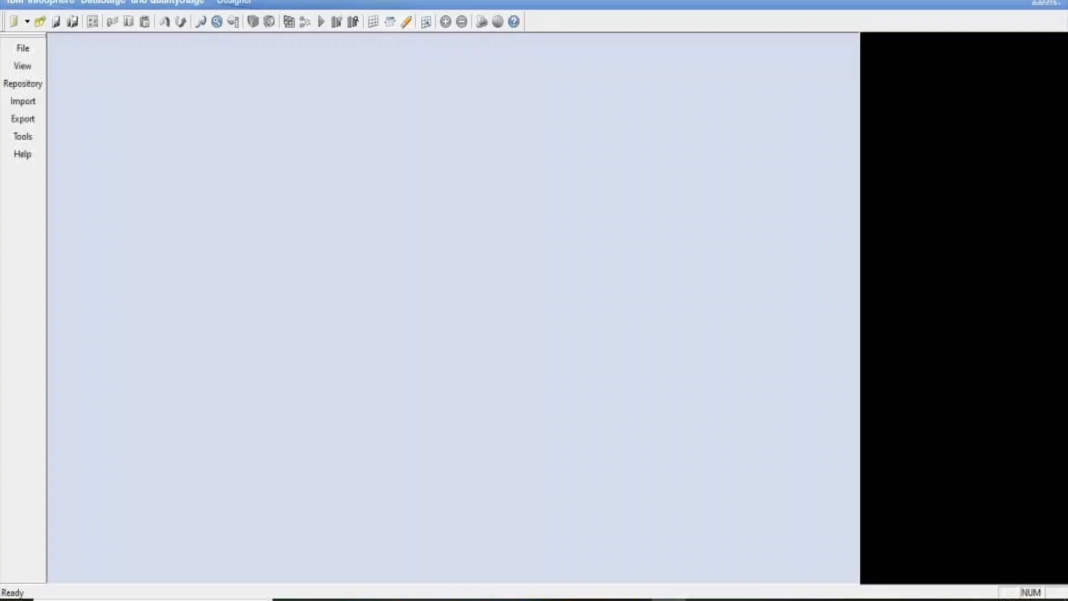
pyautogui.click(27, 49)
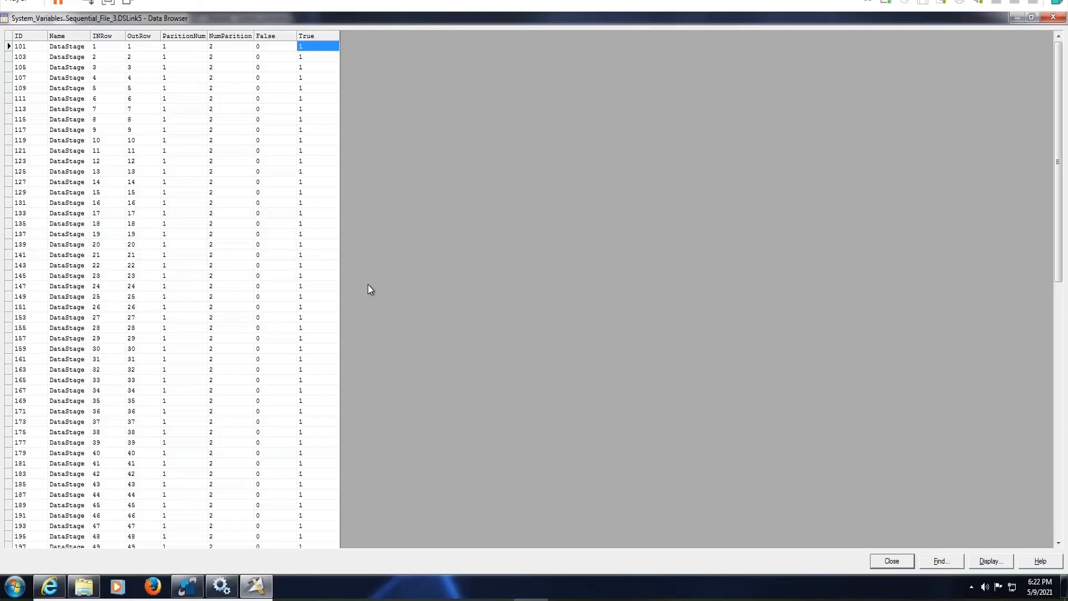
pyautogui.click(315, 102)
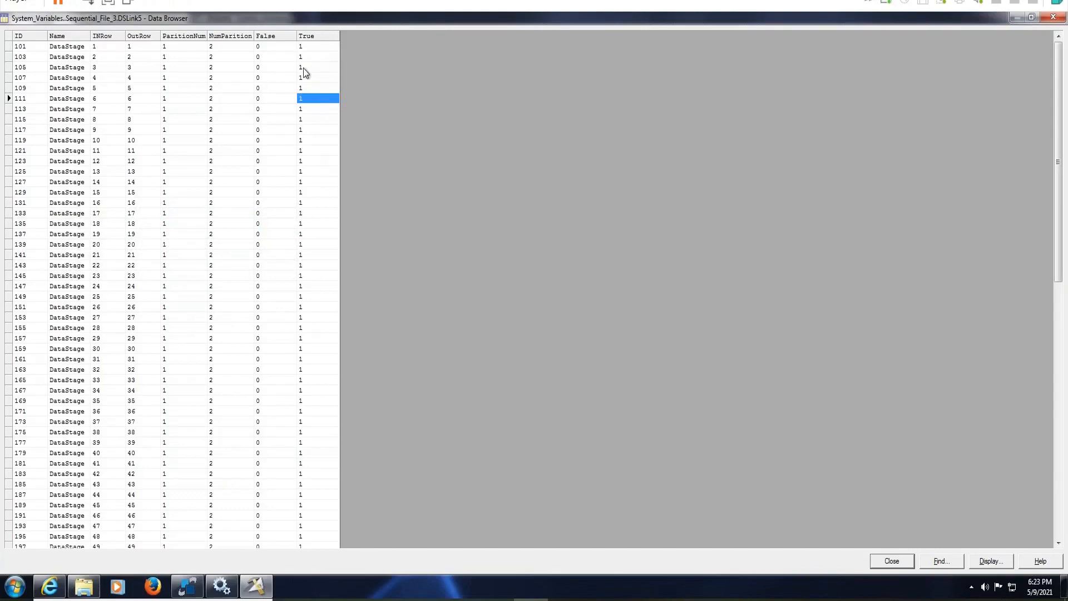
pyautogui.click(269, 49)
pyautogui.click(906, 561)
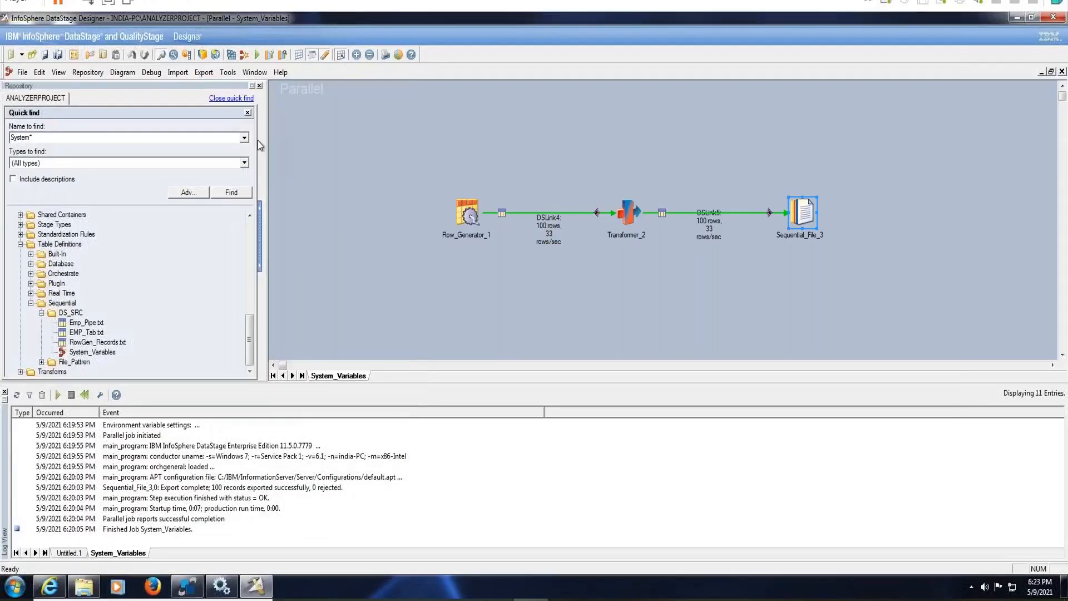
pyautogui.click(77, 55)
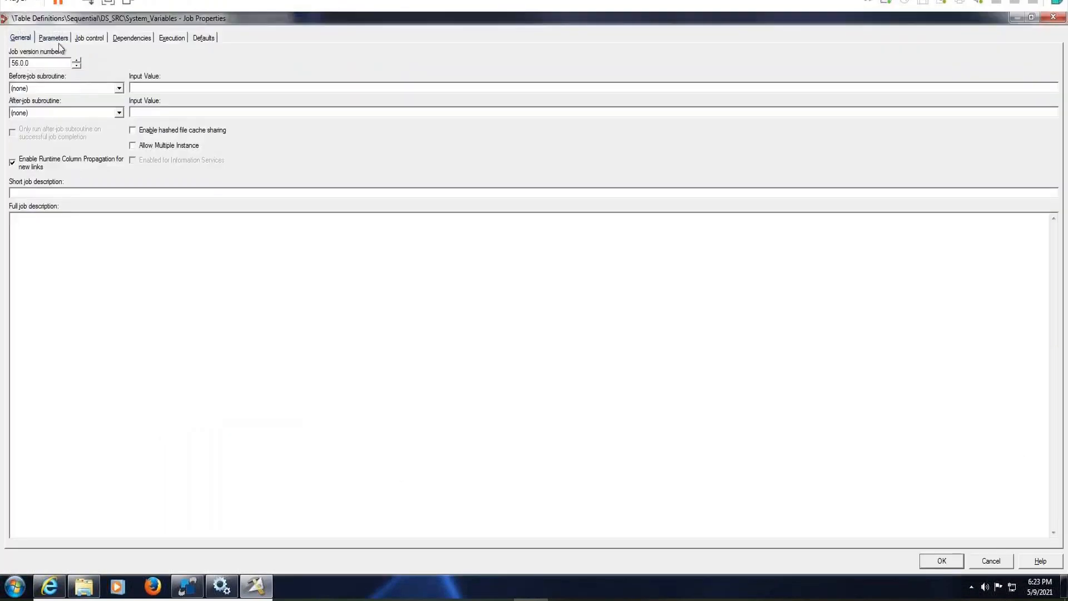
pyautogui.click(55, 38)
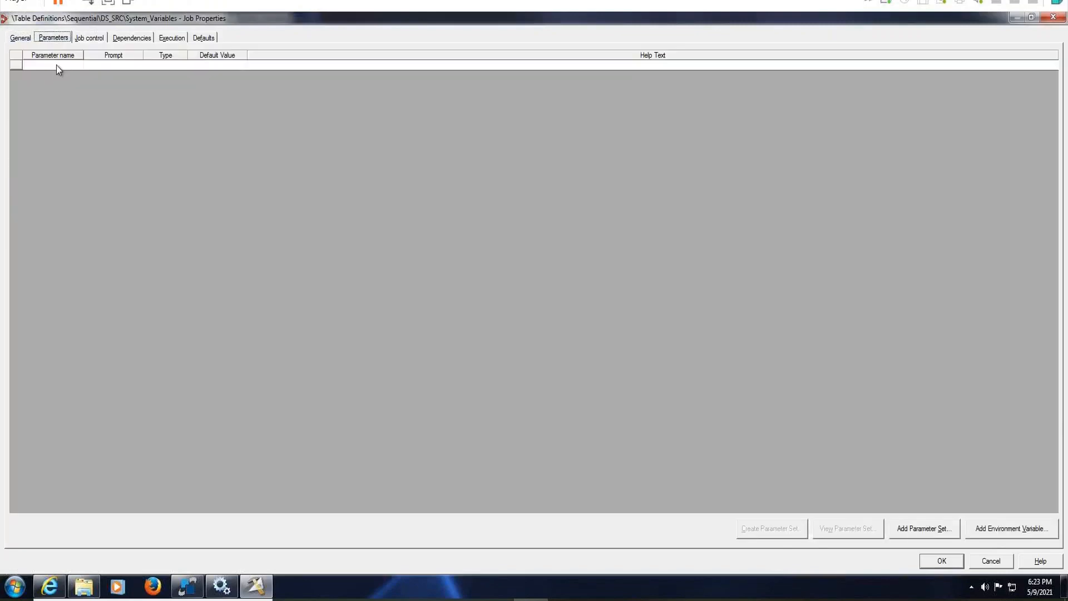
pyautogui.click(993, 562)
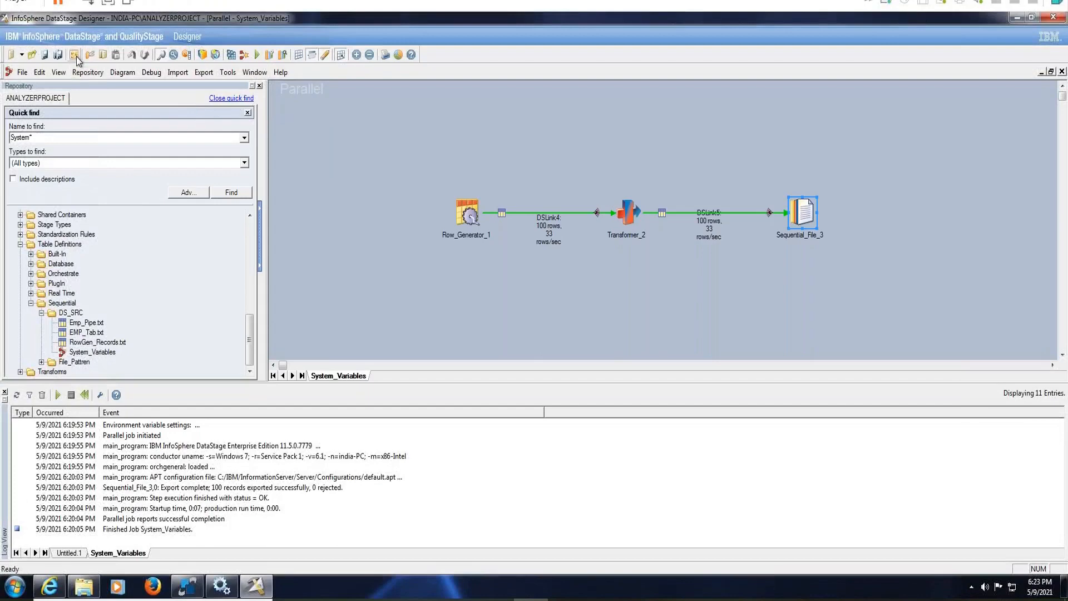
# - Add the Configuration file environment variable ($APT_CONFIG_FILE) to the System_Variables job's parameters
pyautogui.click(74, 55)
pyautogui.click(53, 38)
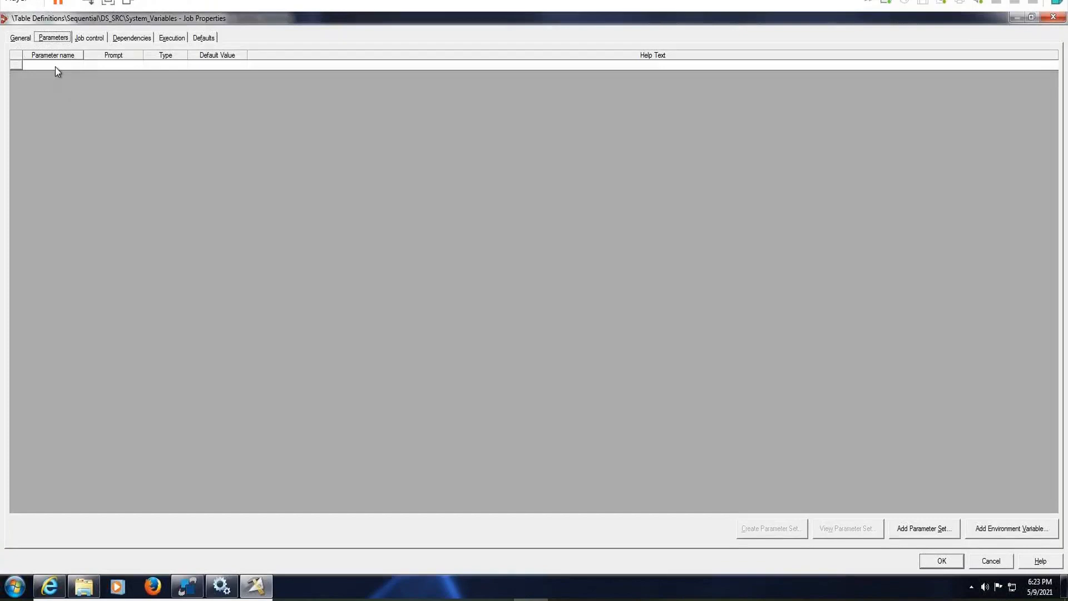
pyautogui.click(55, 65)
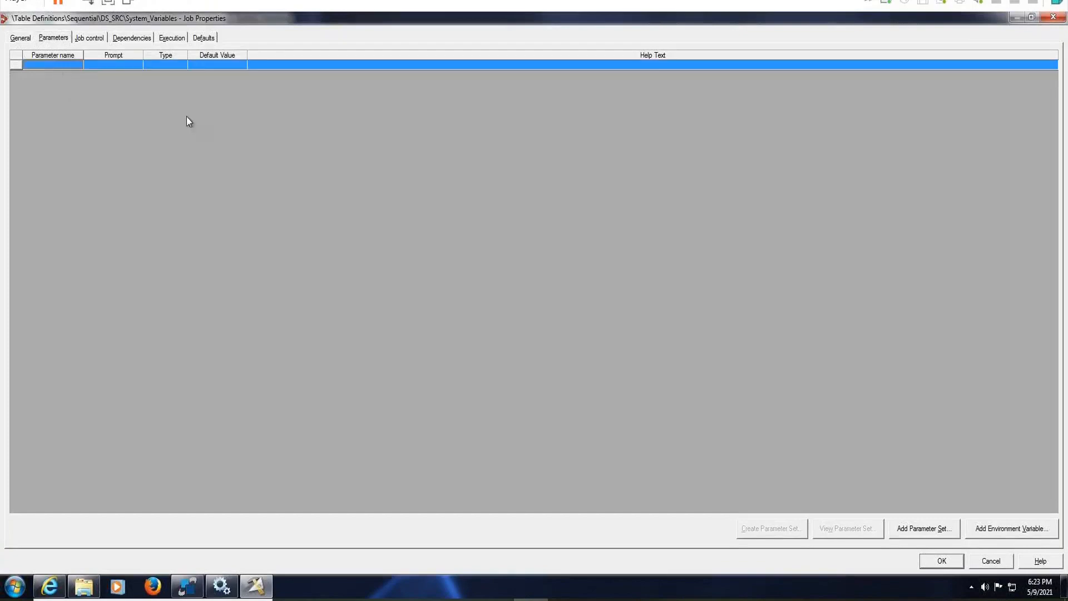
pyautogui.click(1007, 529)
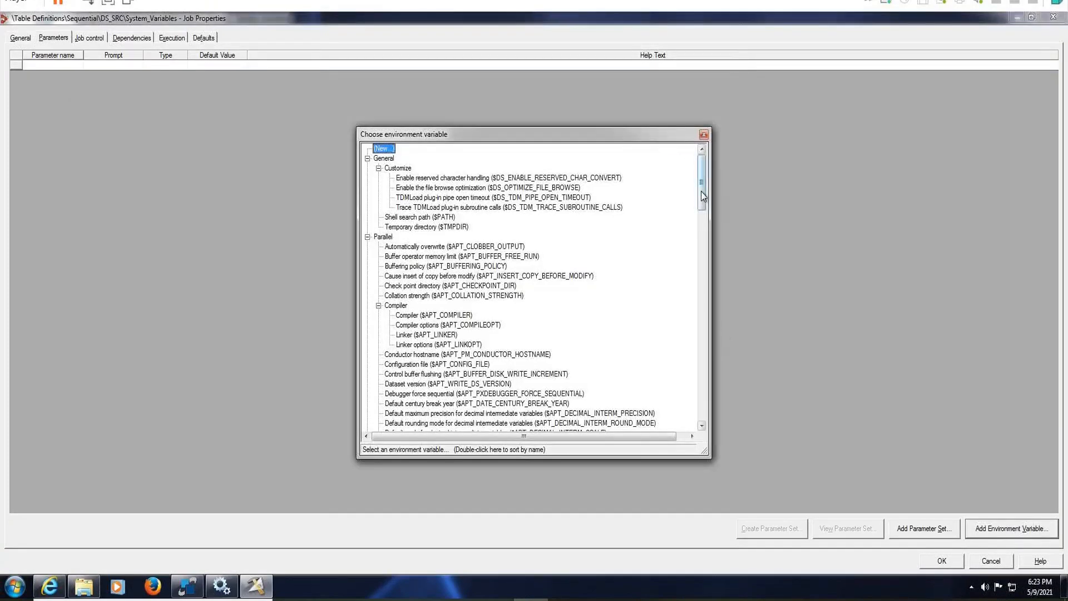
pyautogui.scroll(-10, 706, 217)
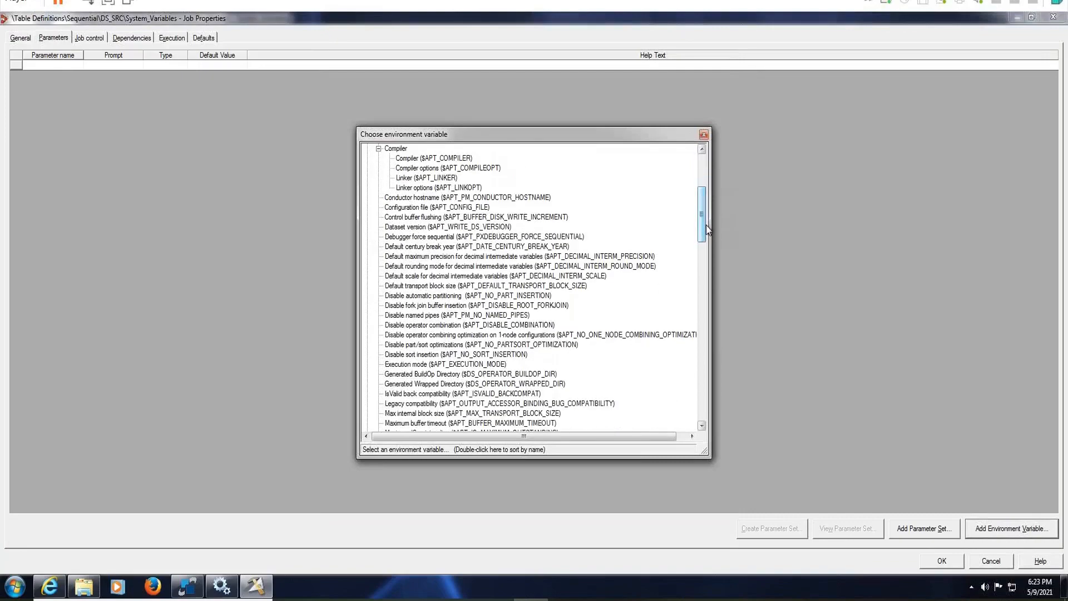
pyautogui.moveTo(706, 262); pyautogui.dragTo(697, 216)
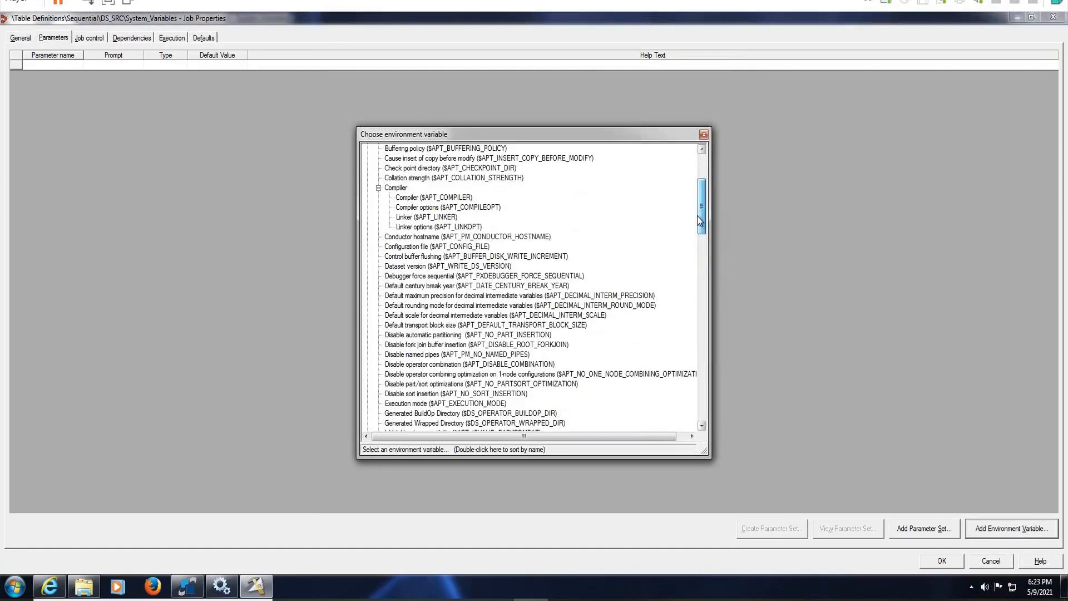
pyautogui.click(461, 248)
pyautogui.doubleClick(460, 248)
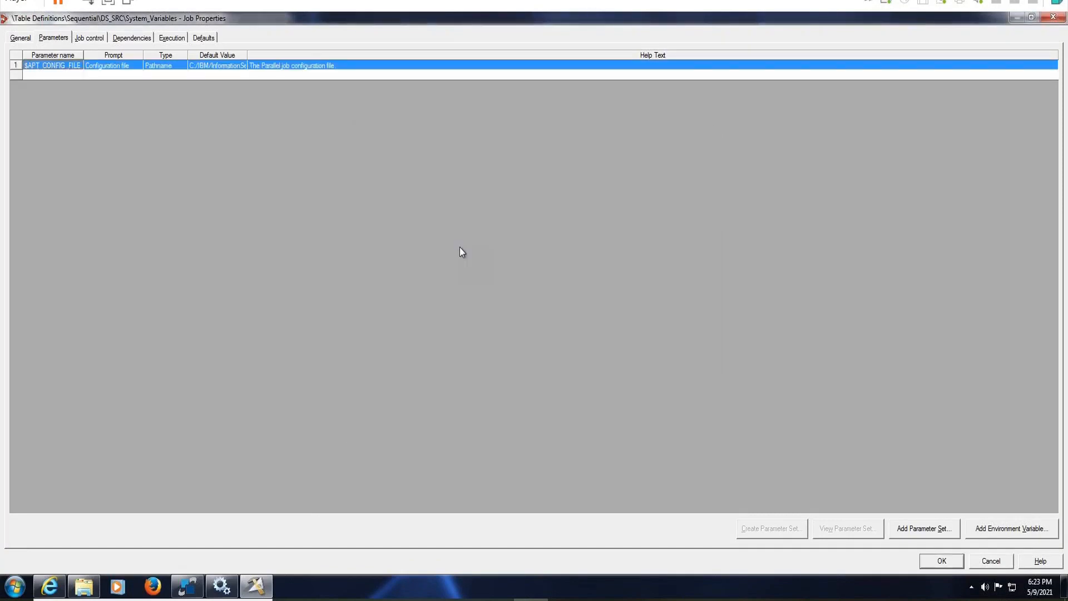
# - Set the $APT_CONFIG_FILE default value to 1Node.apt from the server's Configurations folder and accept the job properties
pyautogui.click(213, 66)
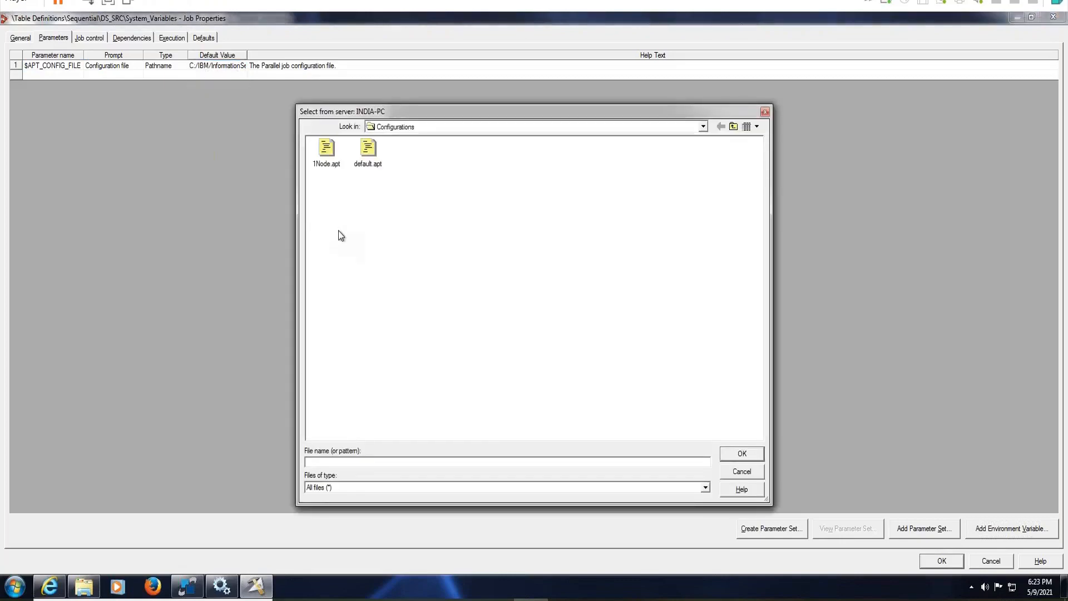
pyautogui.click(327, 158)
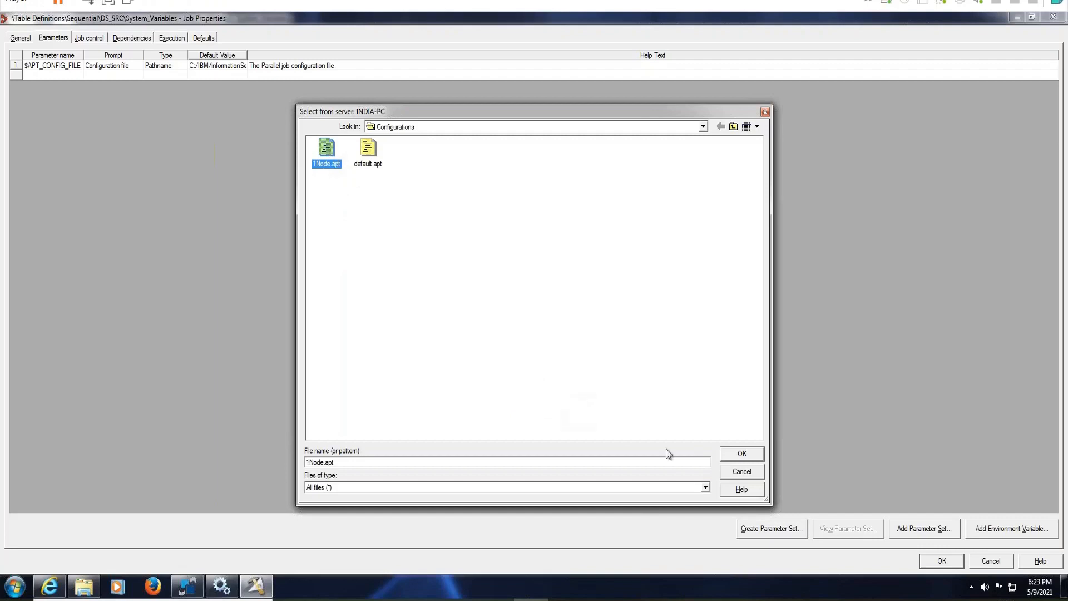
pyautogui.click(738, 455)
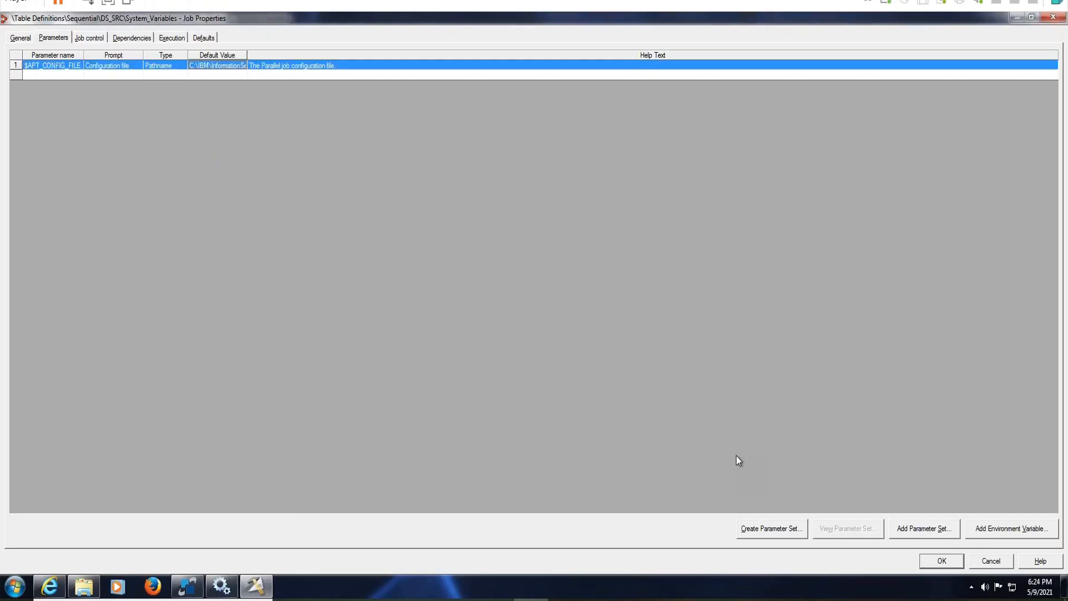
pyautogui.click(940, 562)
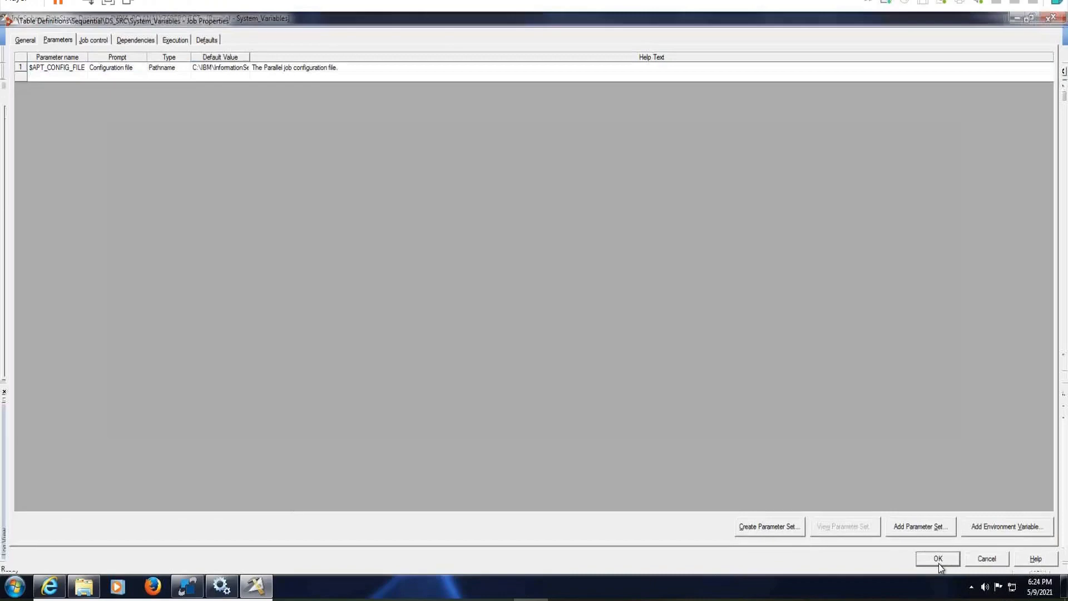
# - Save and recompile the modified System_Variables job, and run it with the 1Node.apt configuration file
pyautogui.click(257, 55)
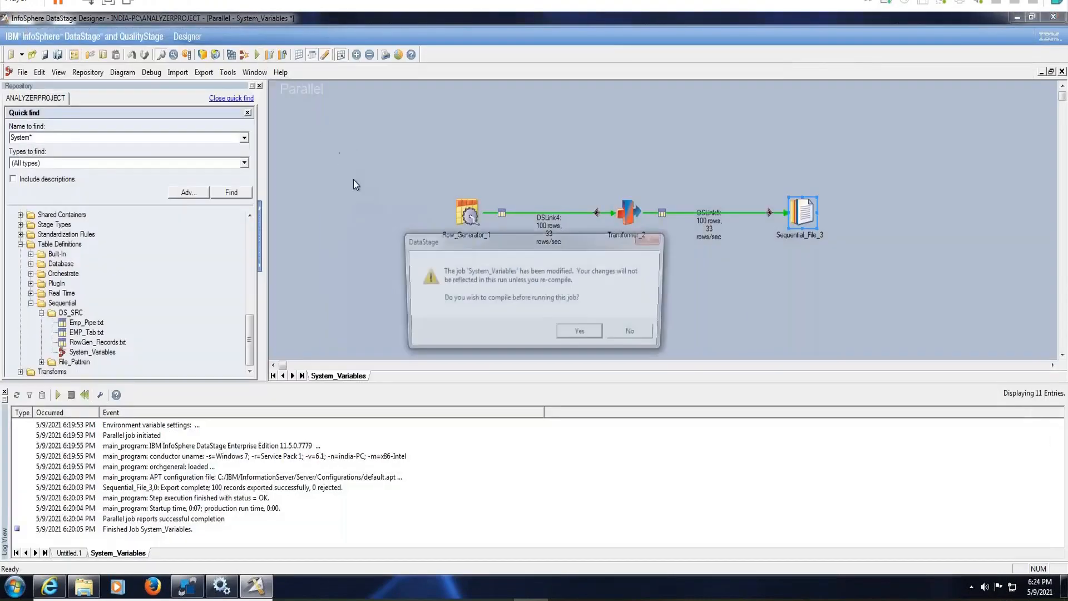
pyautogui.click(582, 333)
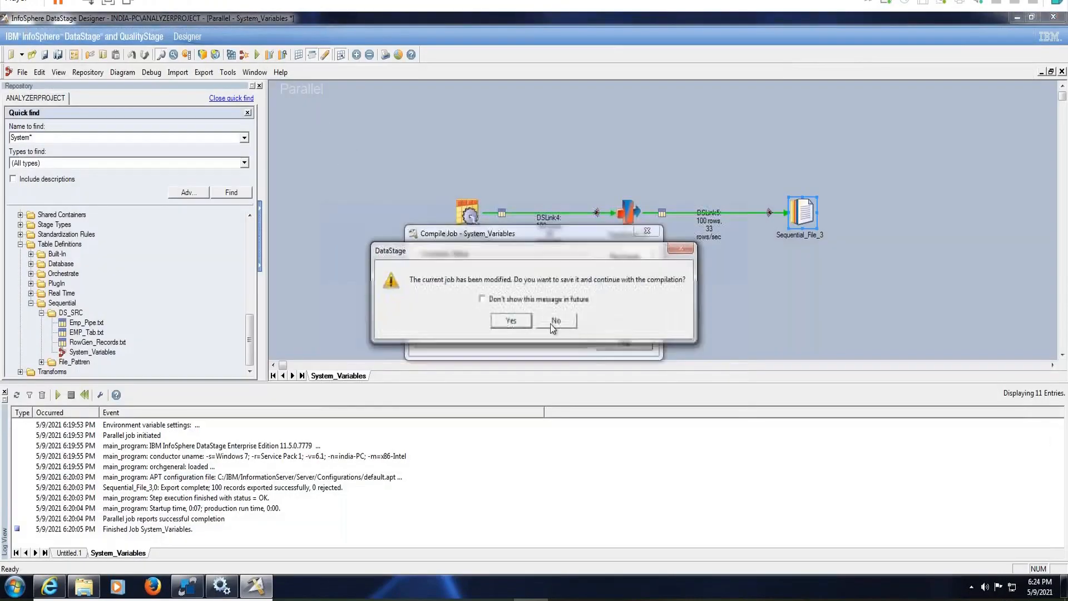
pyautogui.click(512, 320)
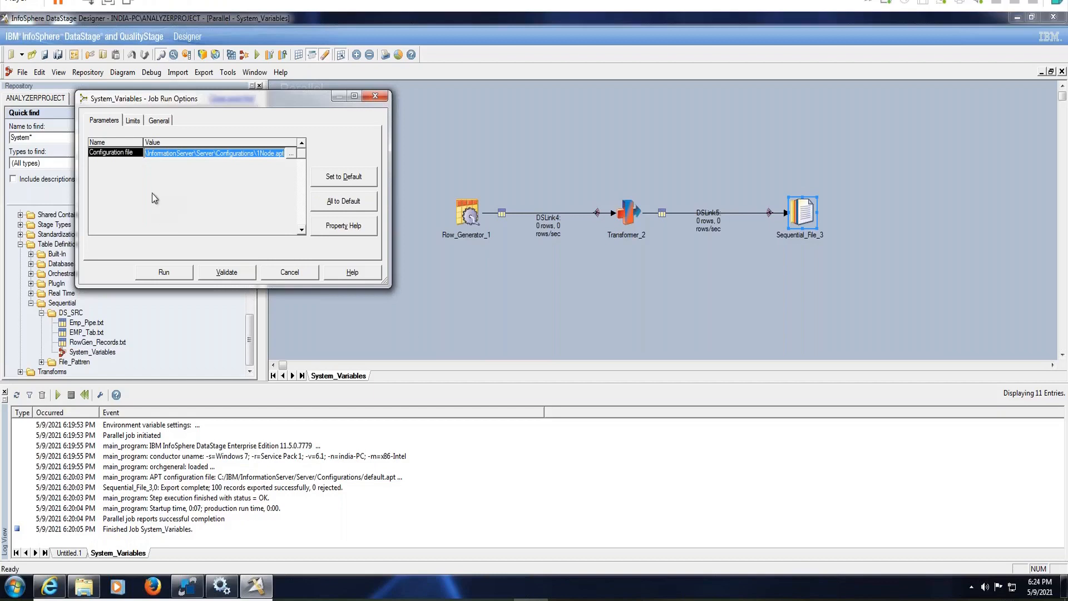
pyautogui.click(176, 277)
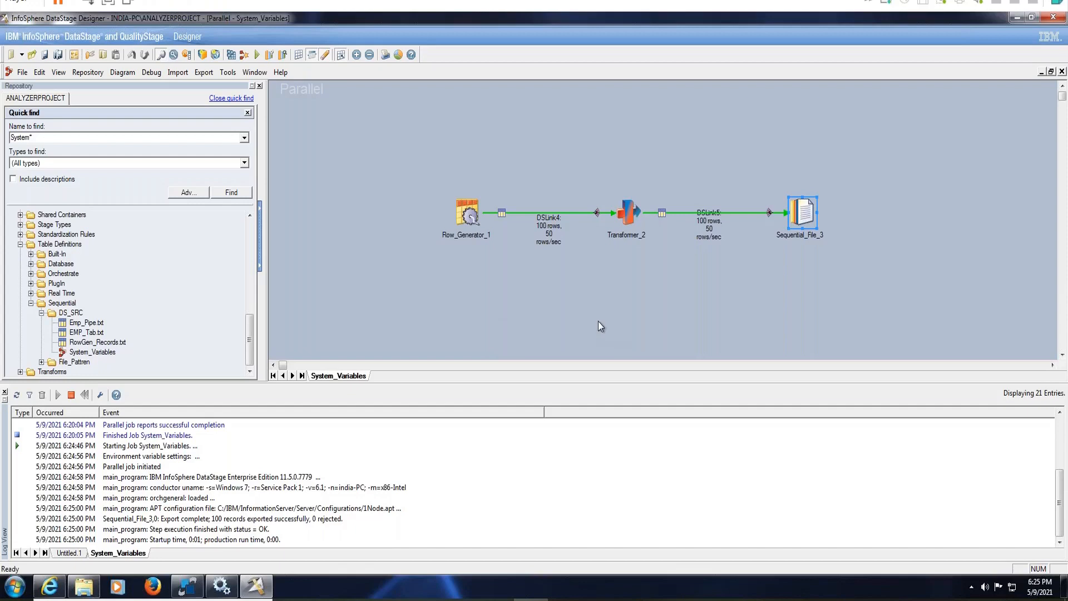
# - Open the Sequential_File_3 stage and view the DSLink5 data with 100 rows to display
pyautogui.doubleClick(812, 207)
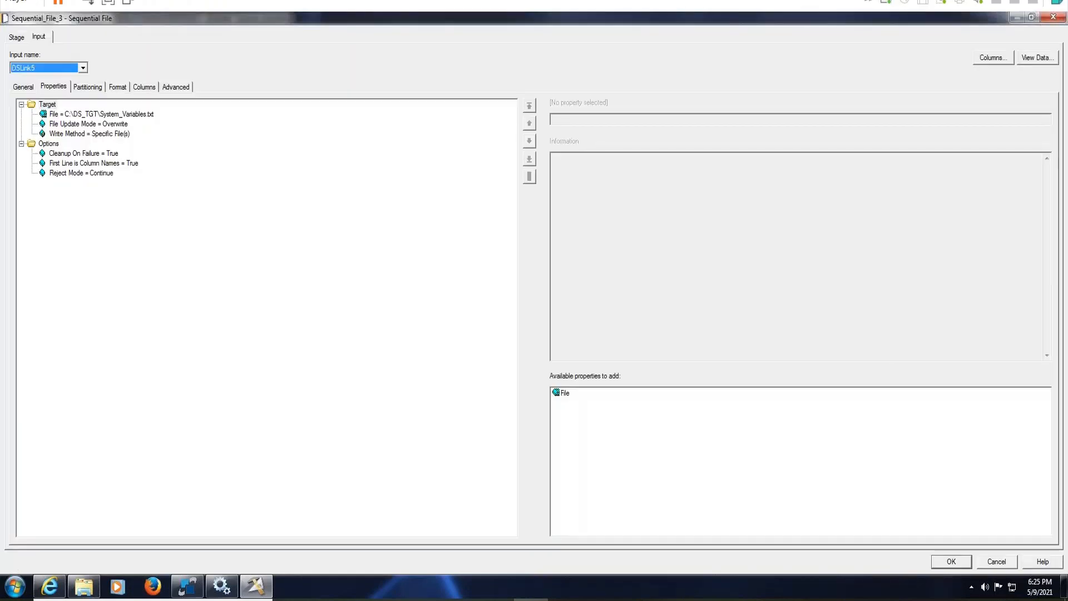
pyautogui.click(1039, 57)
pyautogui.click(225, 271)
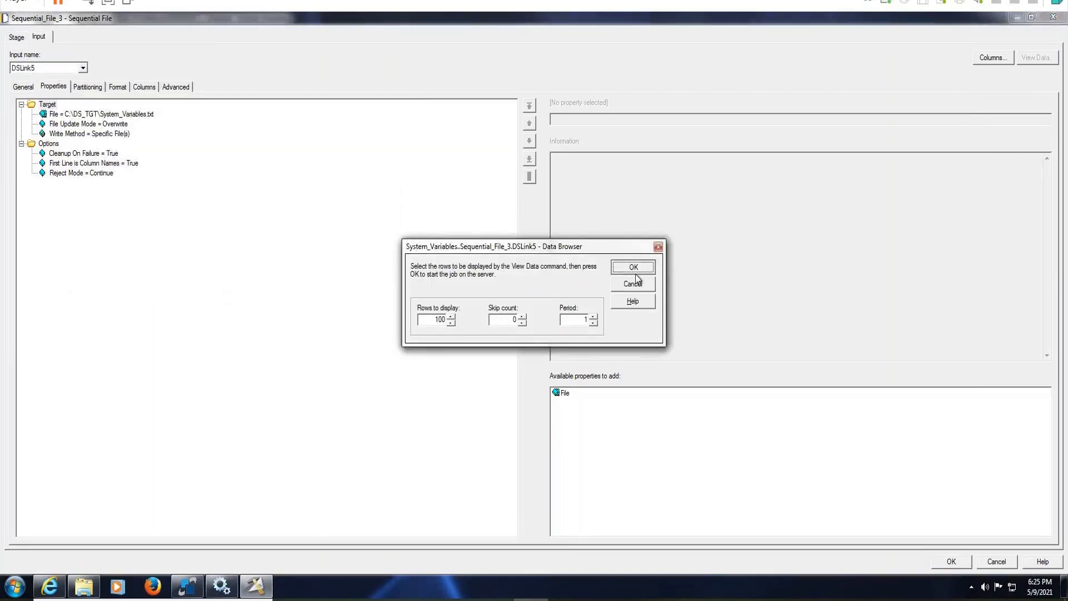
pyautogui.click(636, 283)
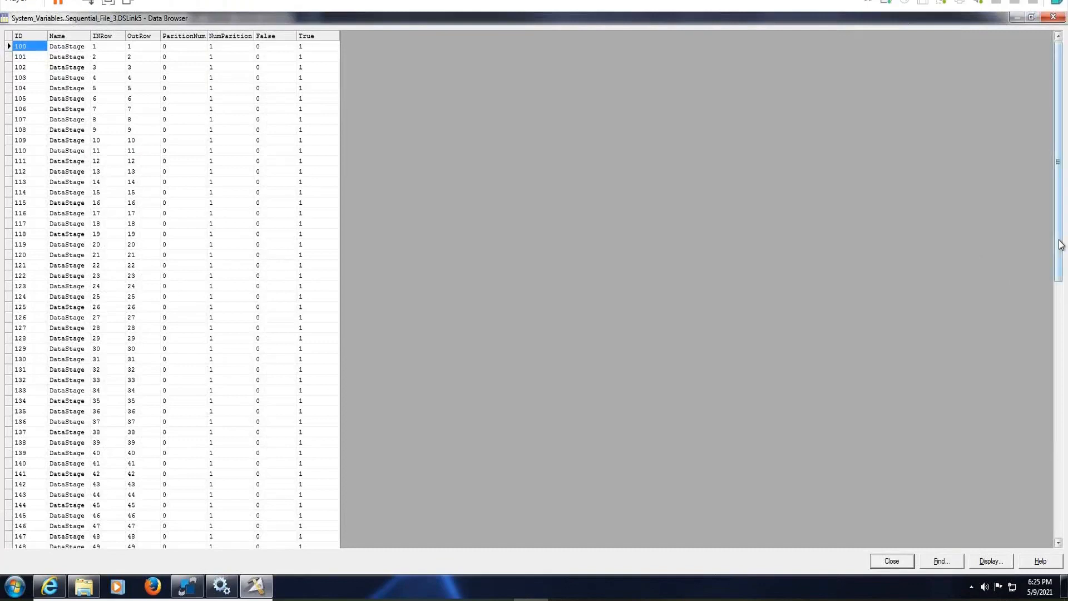
# - Examine the row-number and ParitionNum values from the first to the last record of the single-node output
pyautogui.moveTo(1061, 245); pyautogui.dragTo(1066, 520)
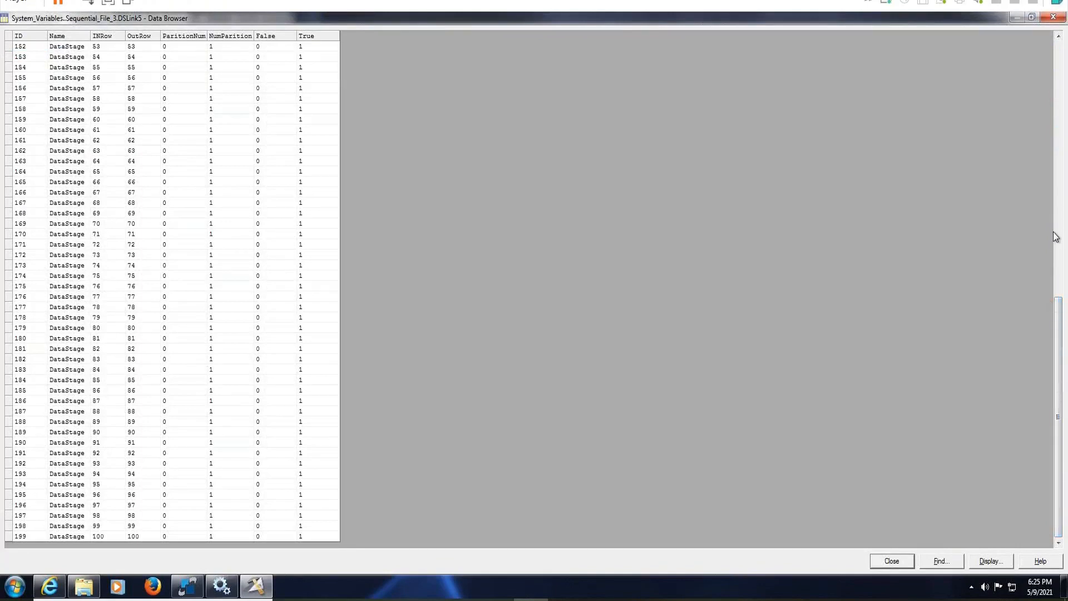
pyautogui.click(1063, 147)
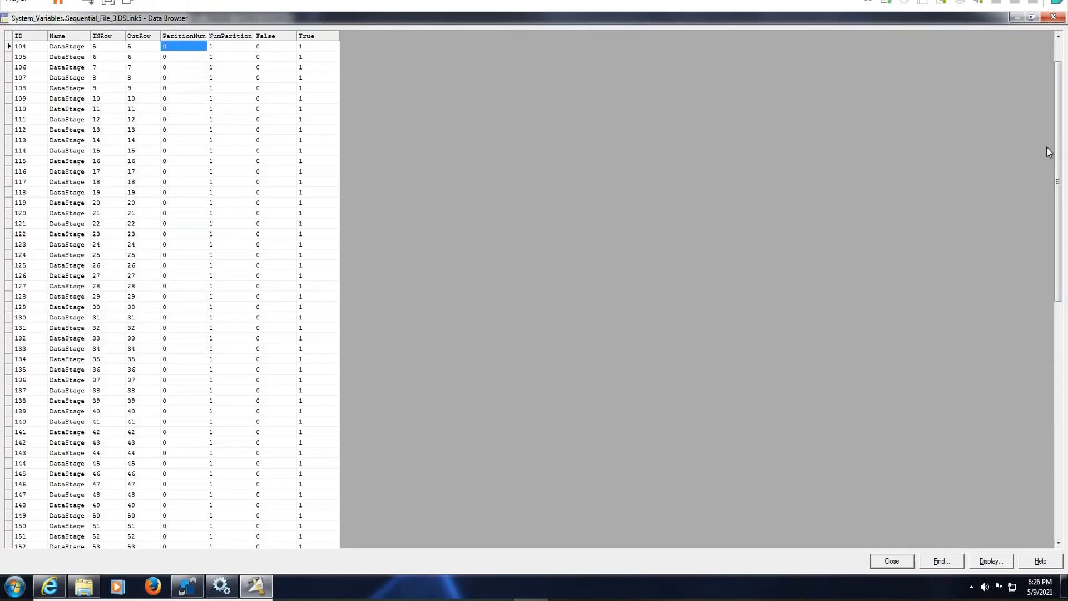
pyautogui.moveTo(1062, 149); pyautogui.dragTo(1064, 380)
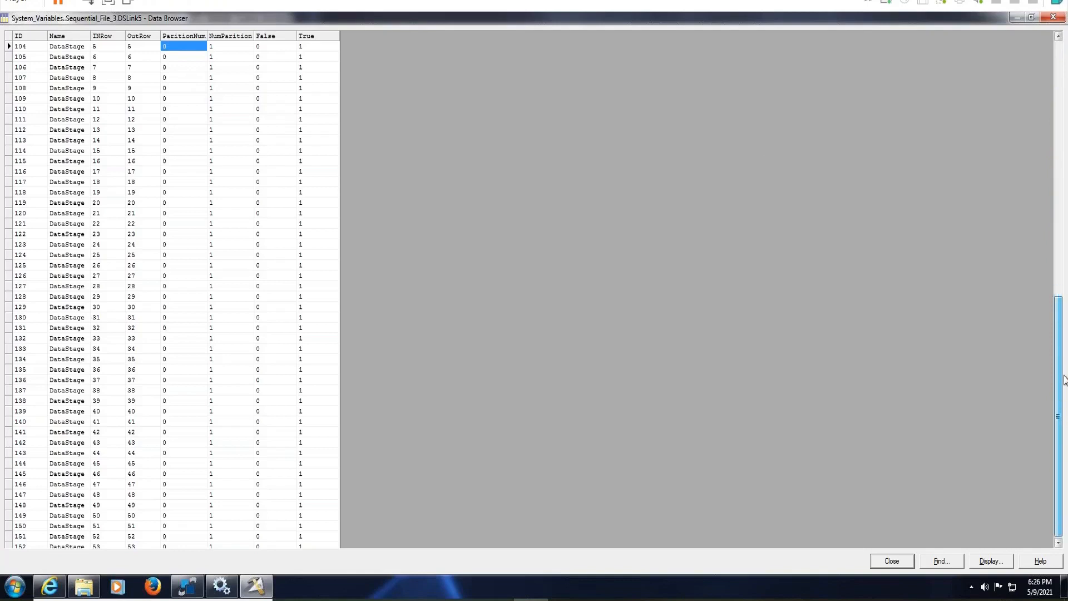
pyautogui.moveTo(1065, 380); pyautogui.dragTo(1064, 99)
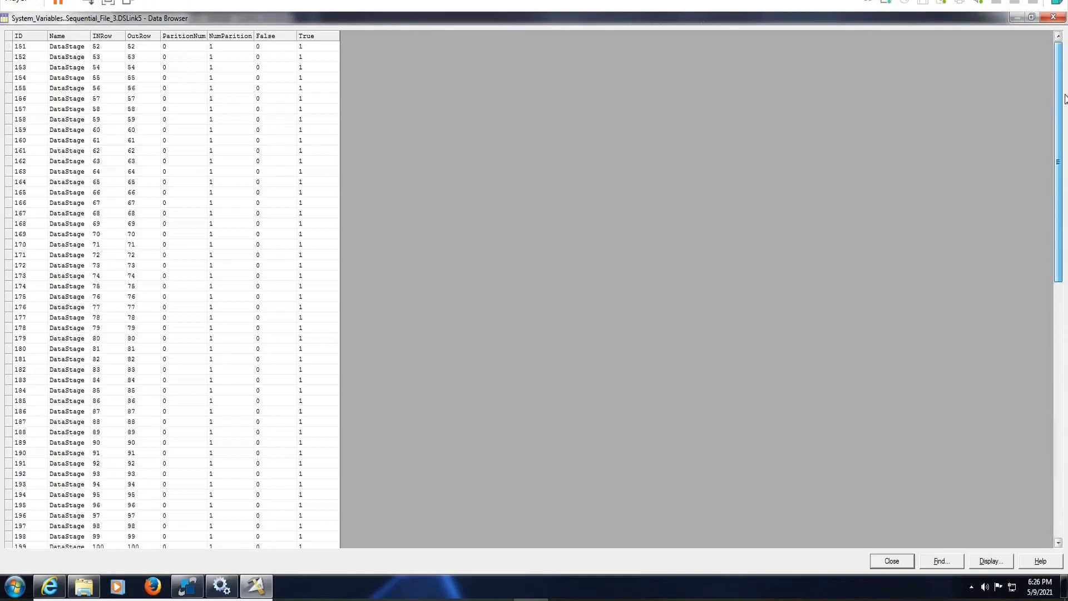
# - Check the NumParition values across several records, and the False and True values of the first record
pyautogui.click(230, 47)
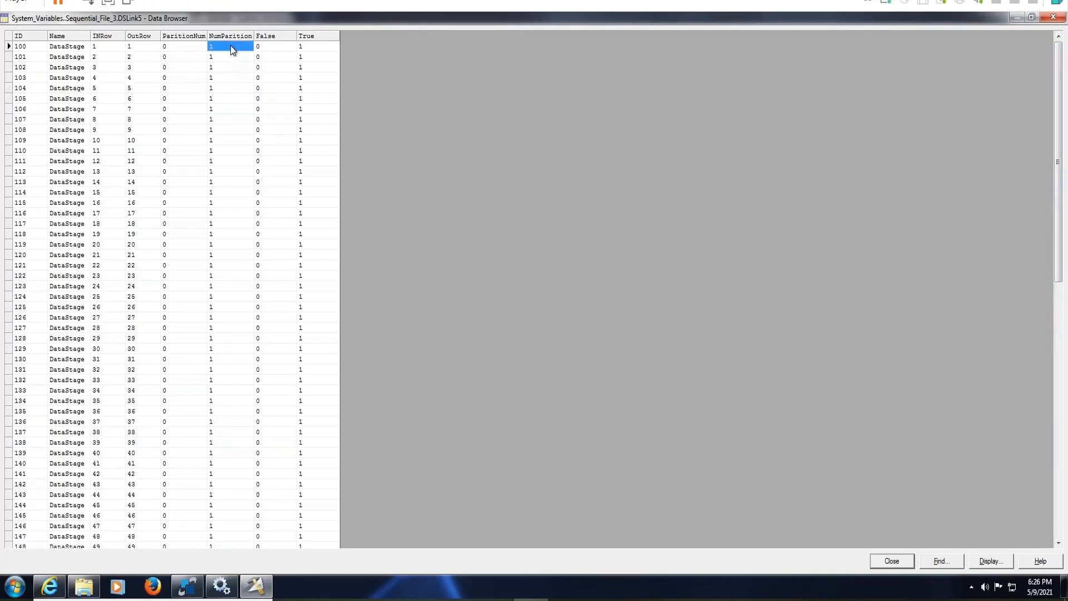
pyautogui.click(229, 139)
pyautogui.click(235, 245)
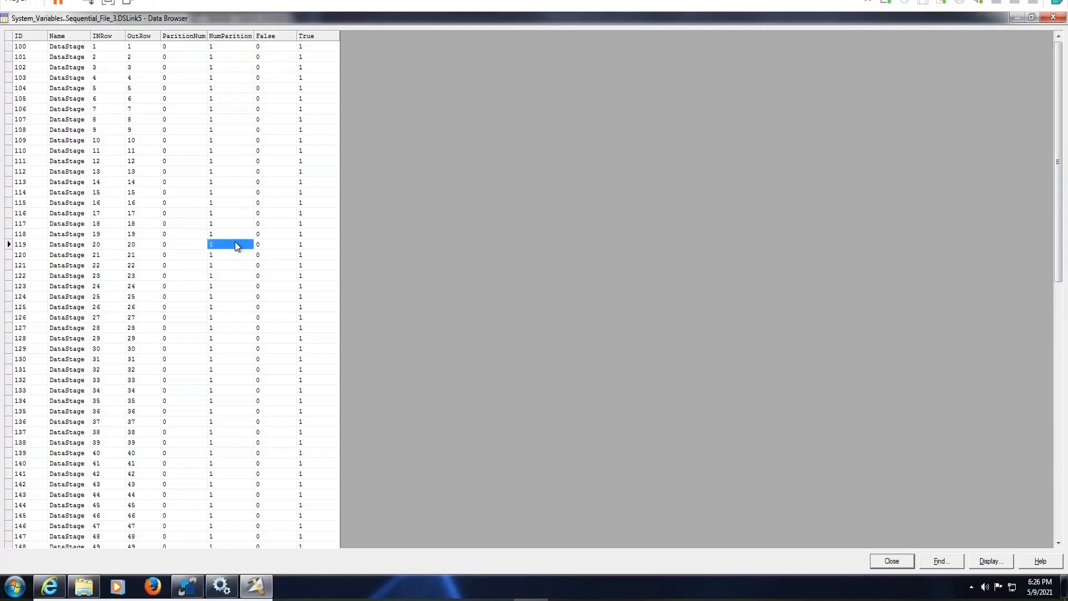
pyautogui.click(225, 78)
pyautogui.click(227, 46)
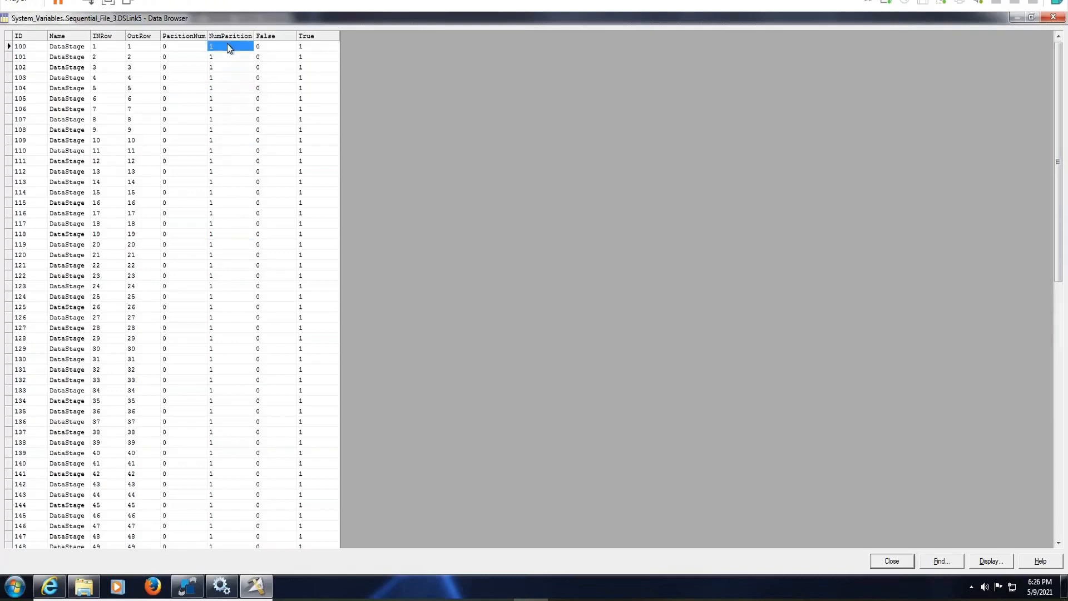
pyautogui.click(273, 42)
pyautogui.click(301, 45)
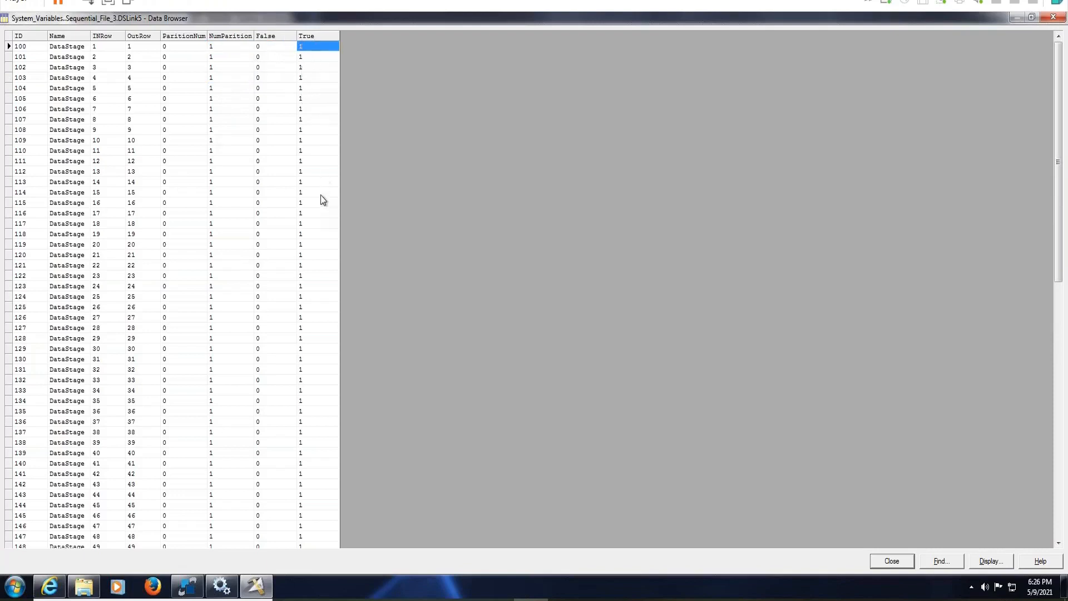
pyautogui.click(272, 47)
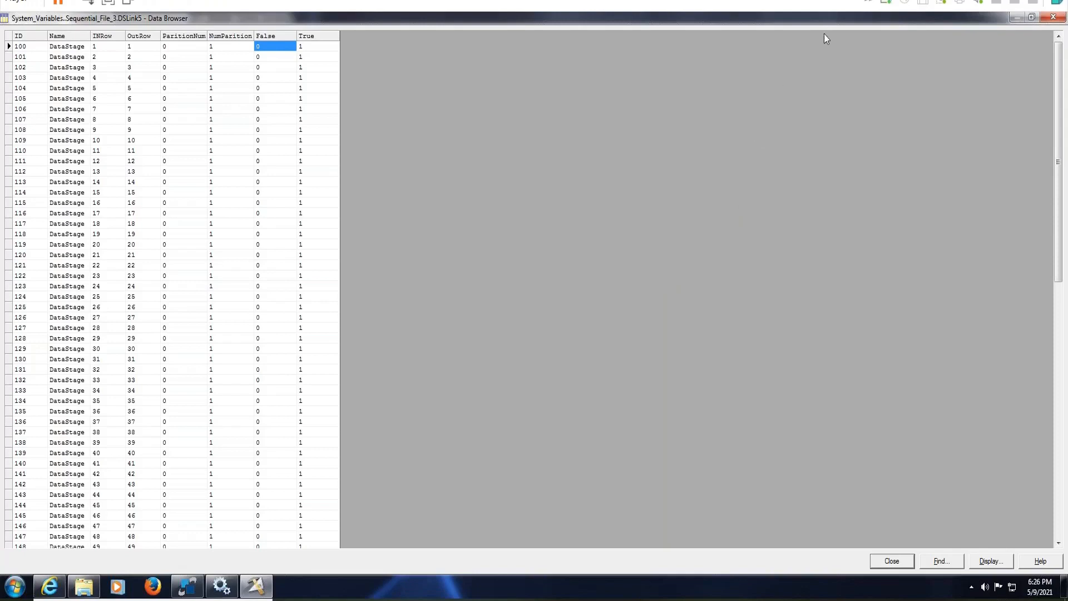
# - Close the DSLink5 data and the Sequential_File_3 properties, and view the 1Node configuration in the configuration editor
pyautogui.click(888, 562)
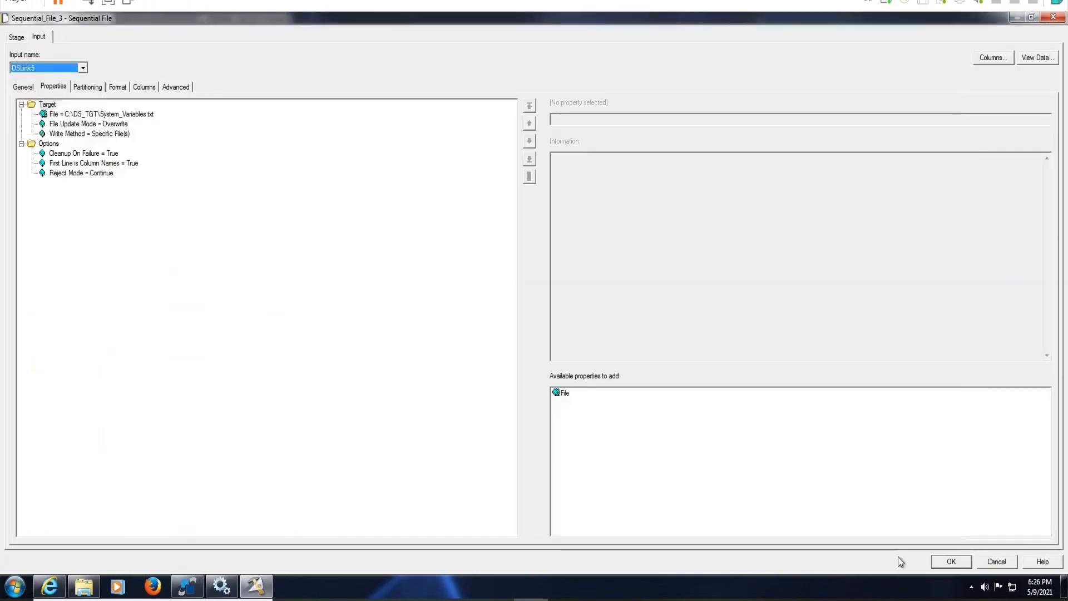
pyautogui.click(949, 562)
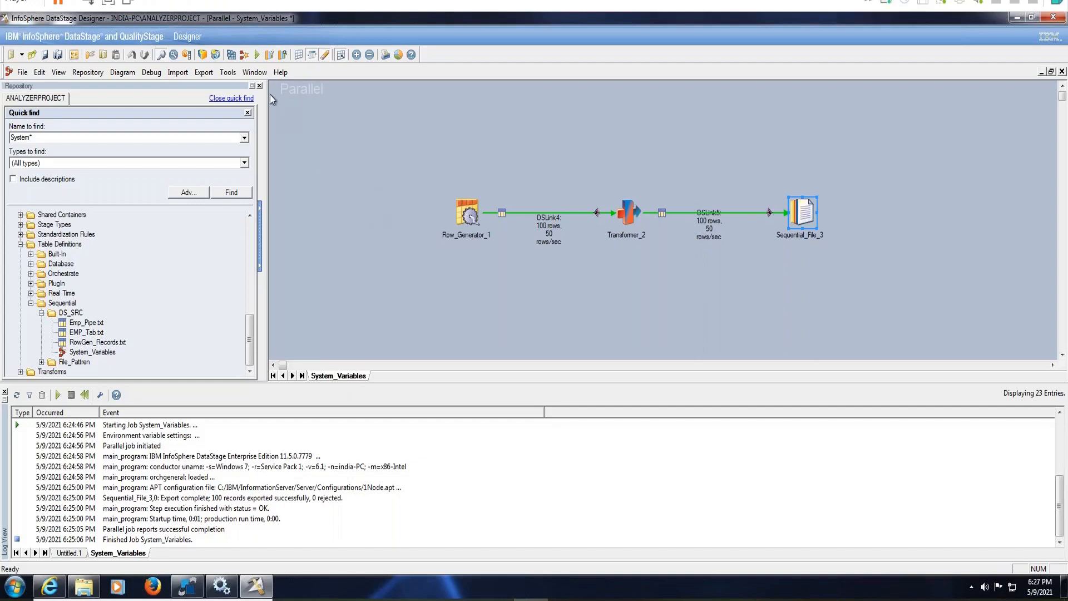
pyautogui.click(229, 73)
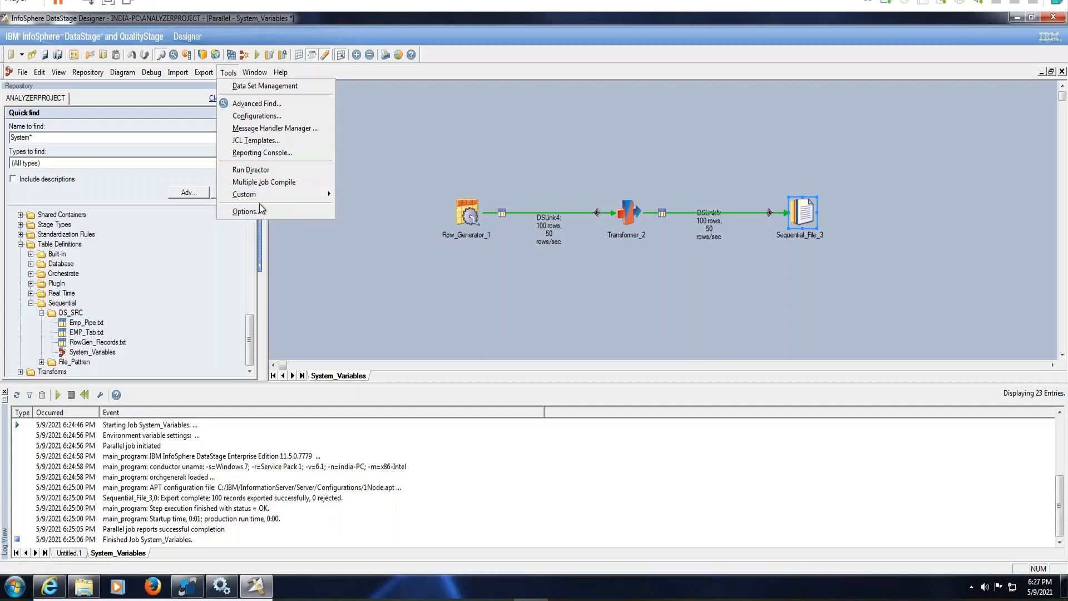
pyautogui.click(275, 116)
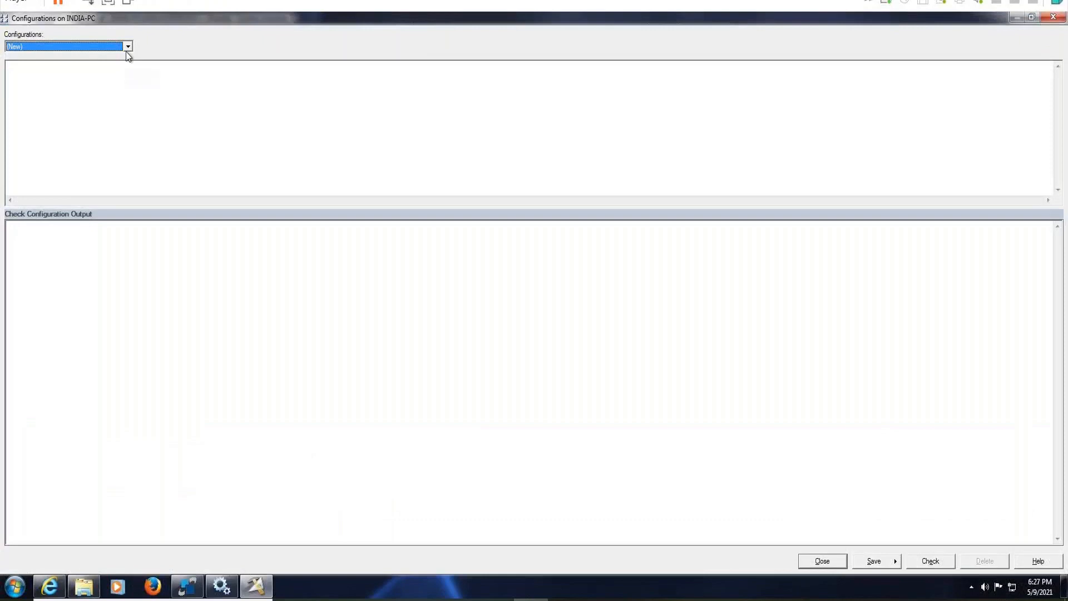
pyautogui.click(128, 47)
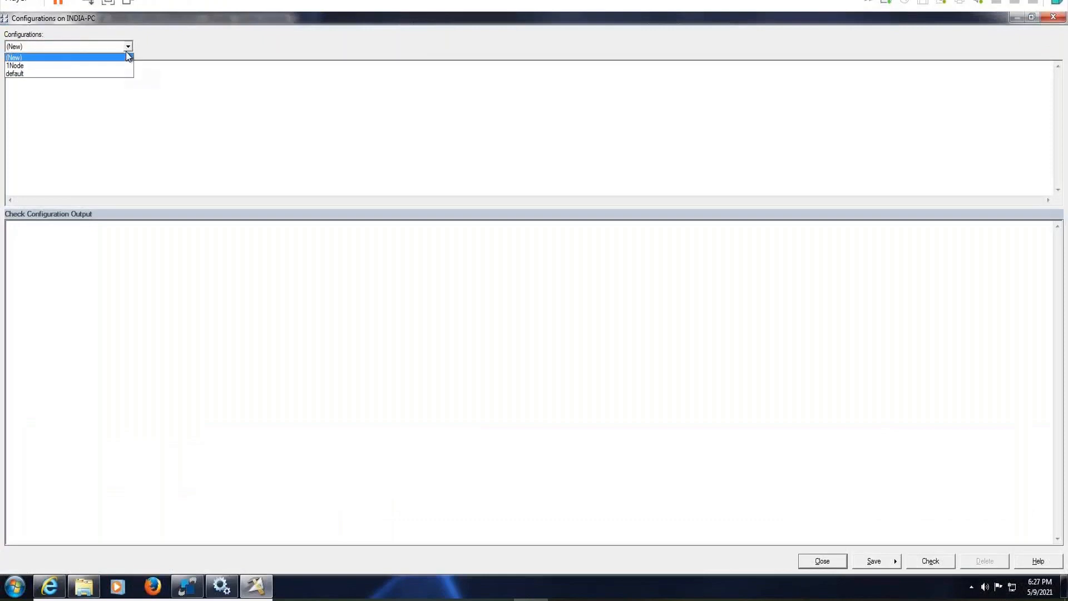
pyautogui.click(94, 67)
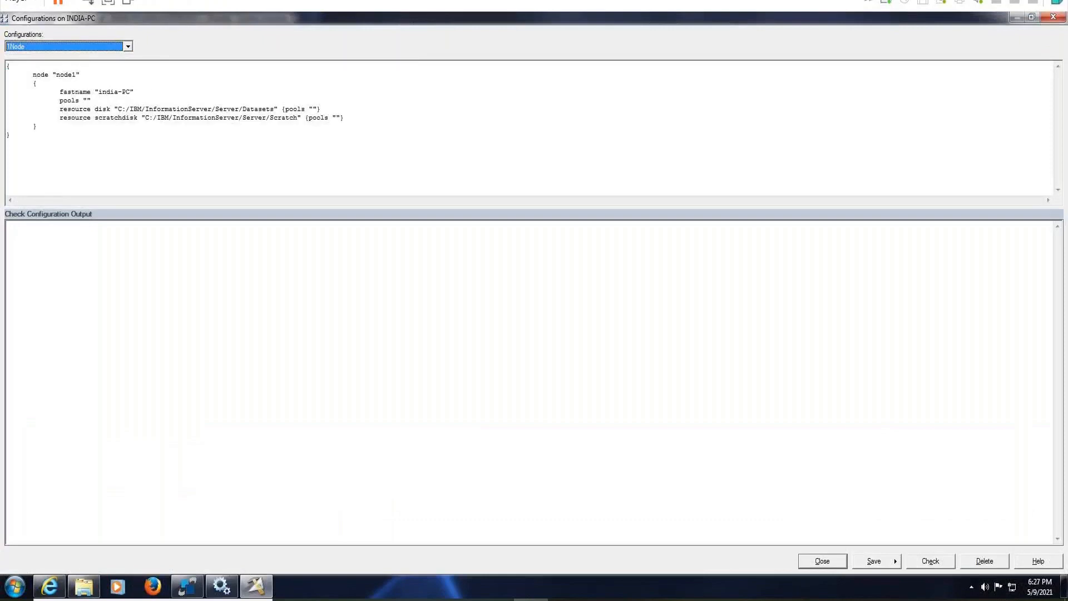
# - Copy the full text of the default configuration into a new Notepad document
pyautogui.click(128, 46)
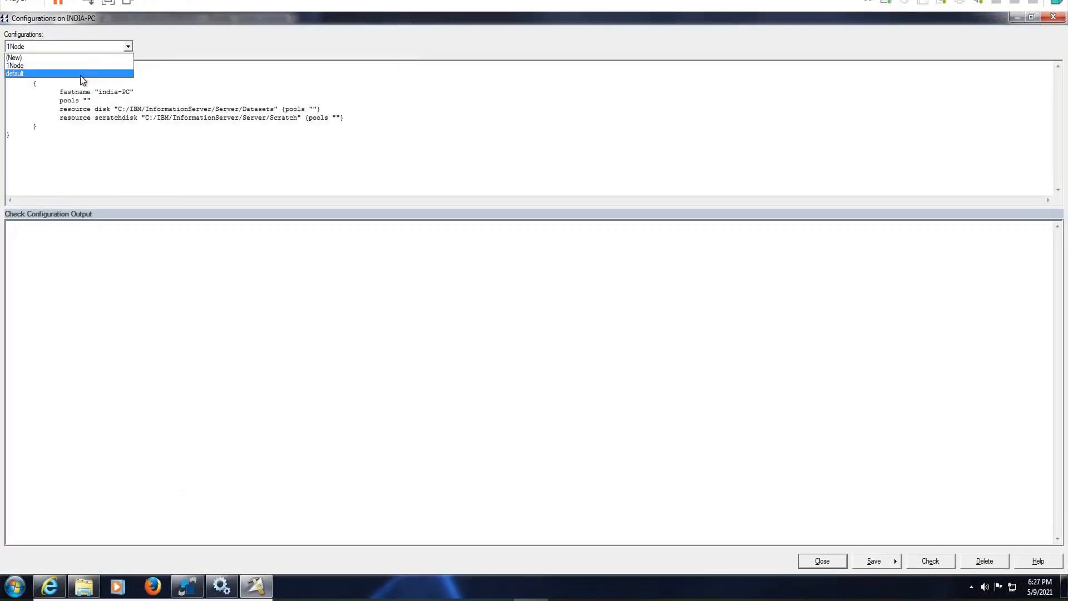
pyautogui.click(80, 75)
pyautogui.click(167, 127)
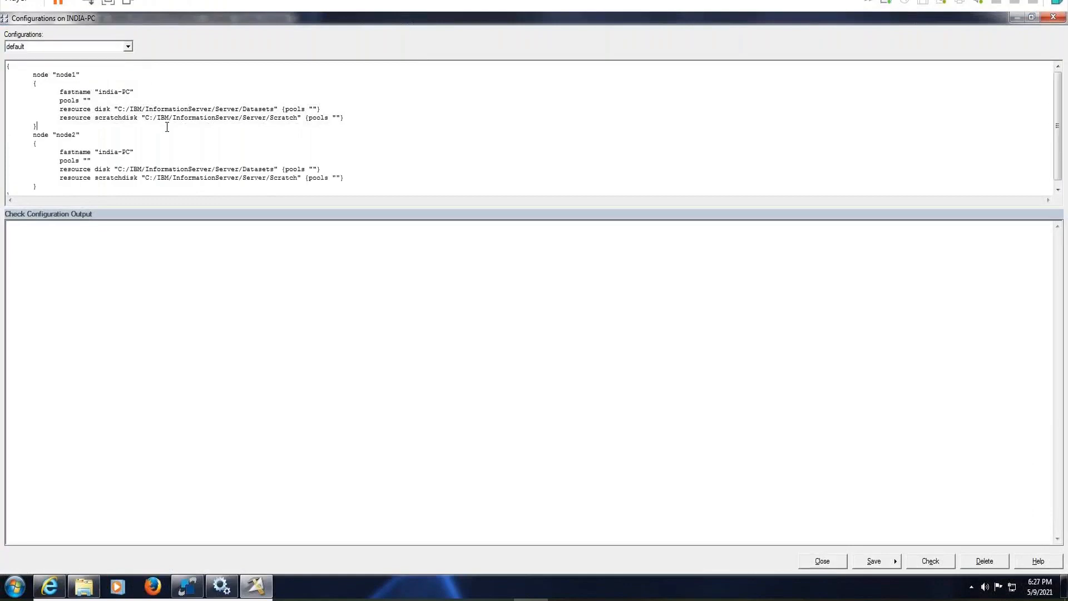
pyautogui.hotkey('ctrl', 'a')
pyautogui.hotkey('ctrl', 'c')
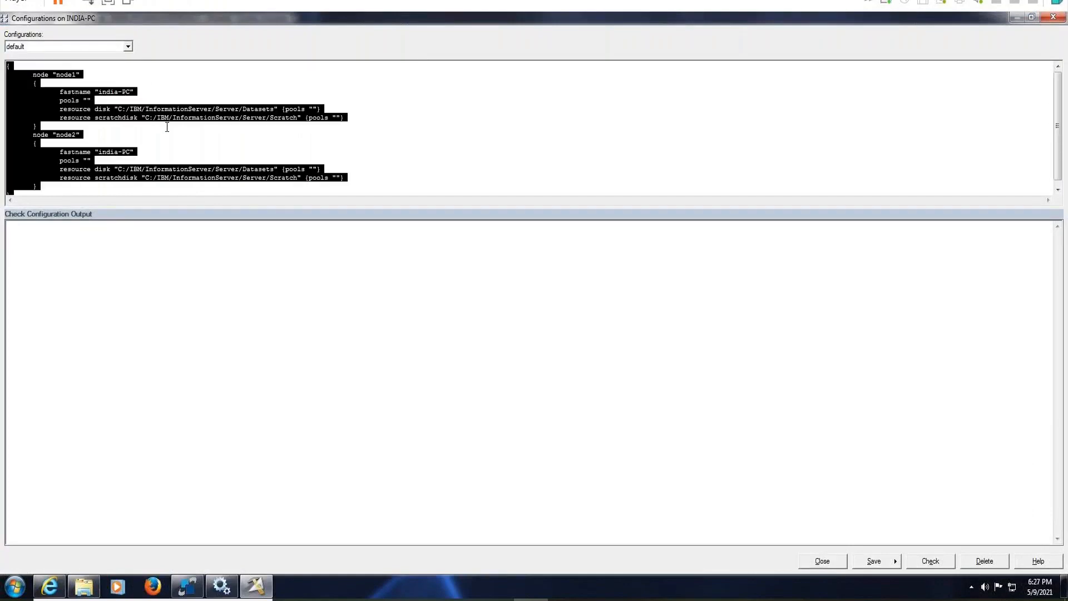
pyautogui.click(15, 587)
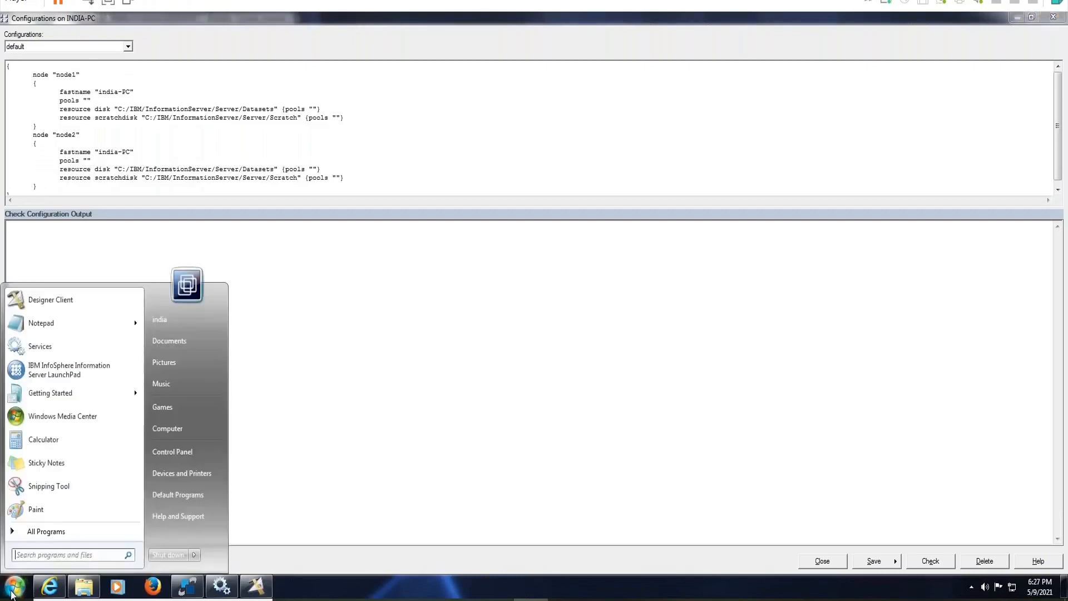
pyautogui.click(70, 333)
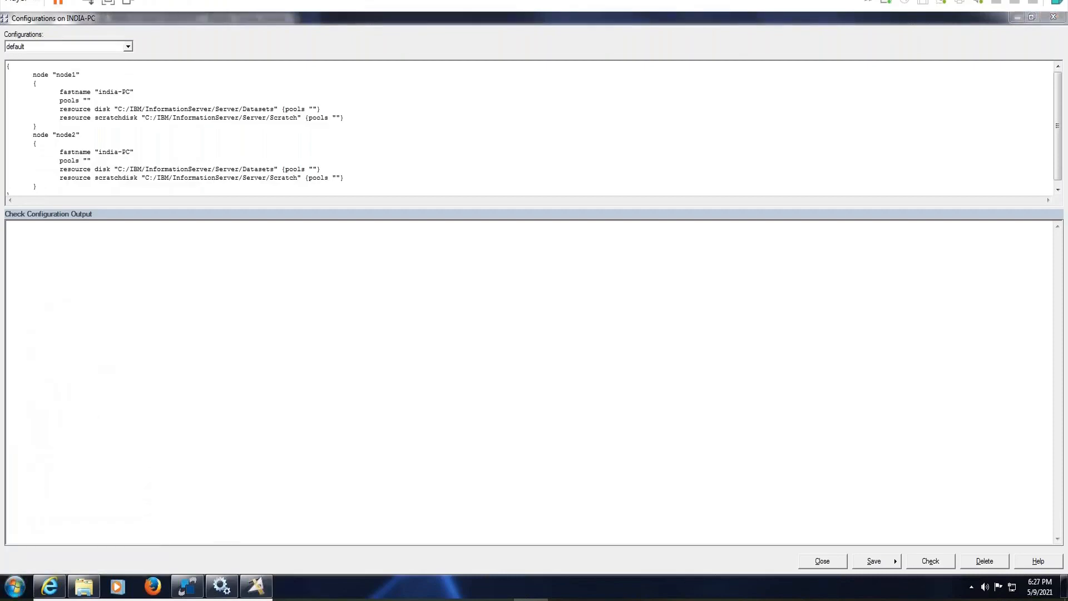
pyautogui.hotkey('ctrl', 'v')
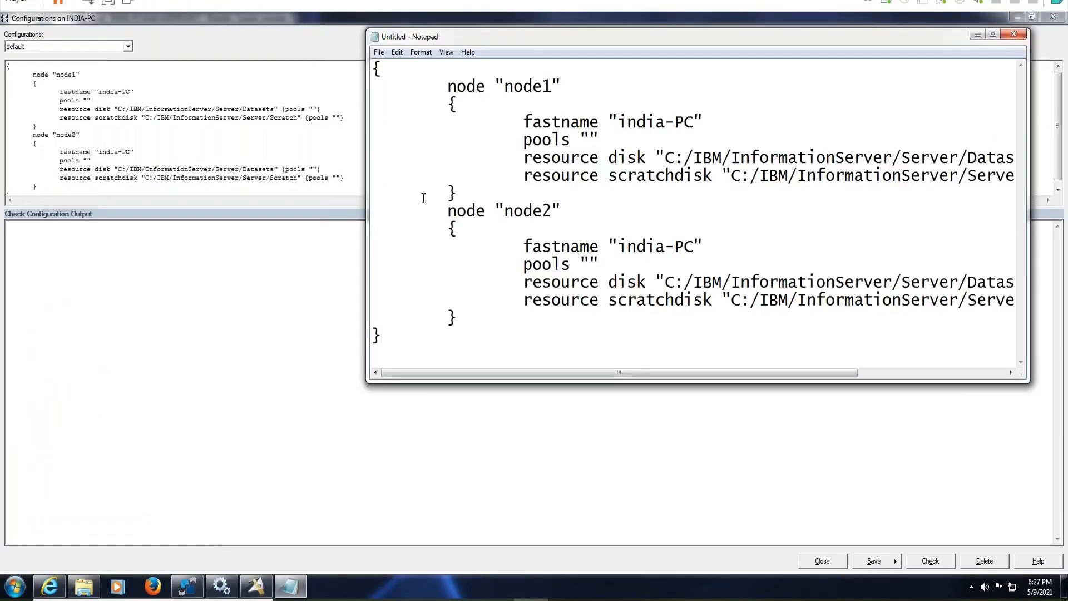
# - Duplicate the node2 block below the original, before the closing brace, and indent its first line to match the other nodes
pyautogui.click(993, 35)
pyautogui.click(81, 192)
pyautogui.moveTo(84, 194); pyautogui.dragTo(127, 304)
pyautogui.hotkey('ctrl', 'c')
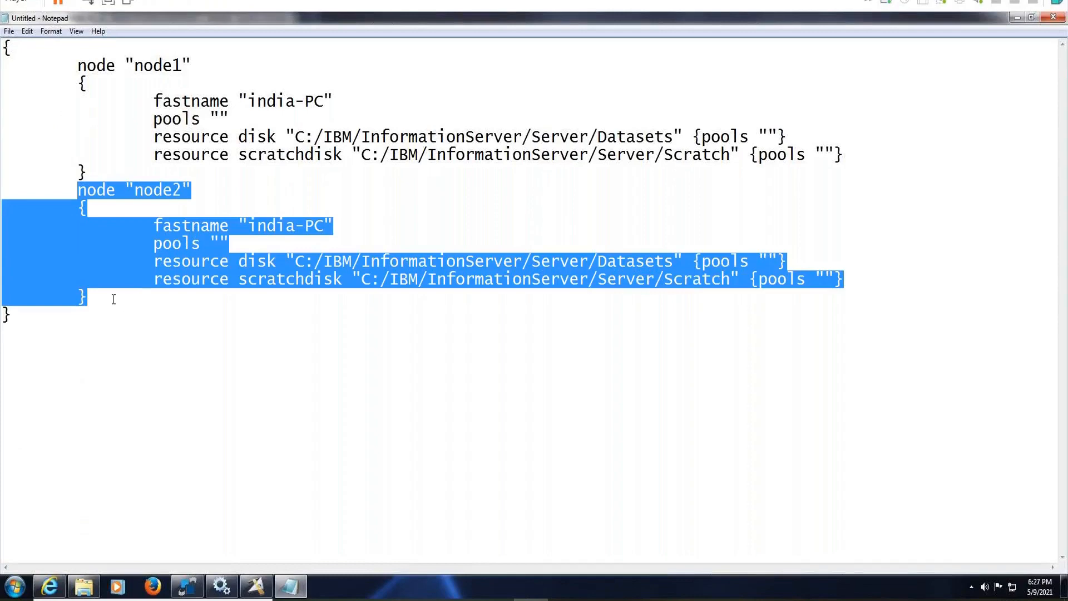
pyautogui.click(114, 299)
pyautogui.press('Return')
pyautogui.press('Return')
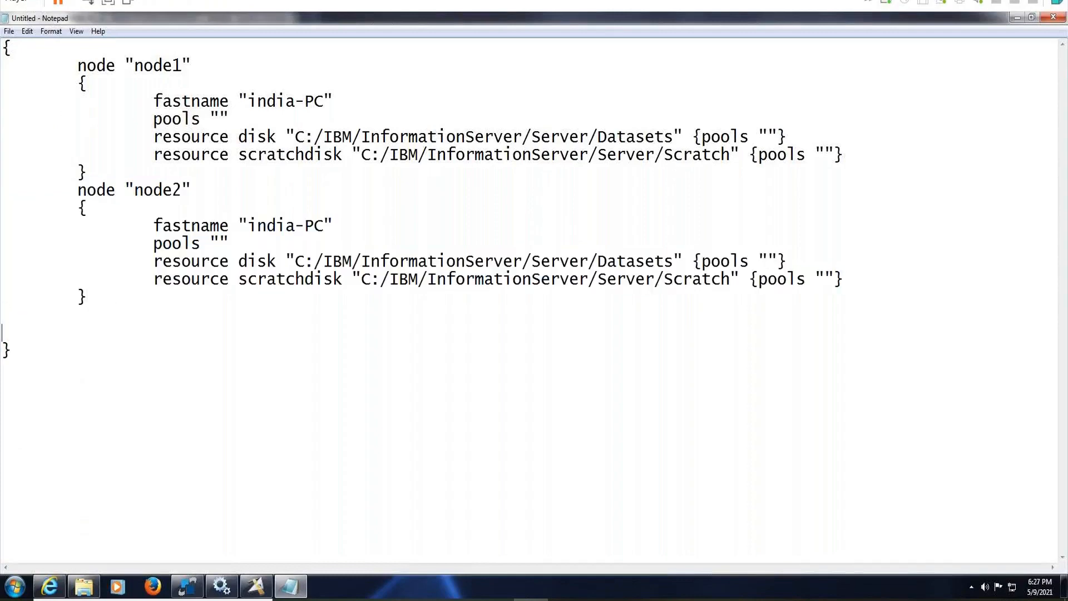
pyautogui.hotkey('ctrl', 'v')
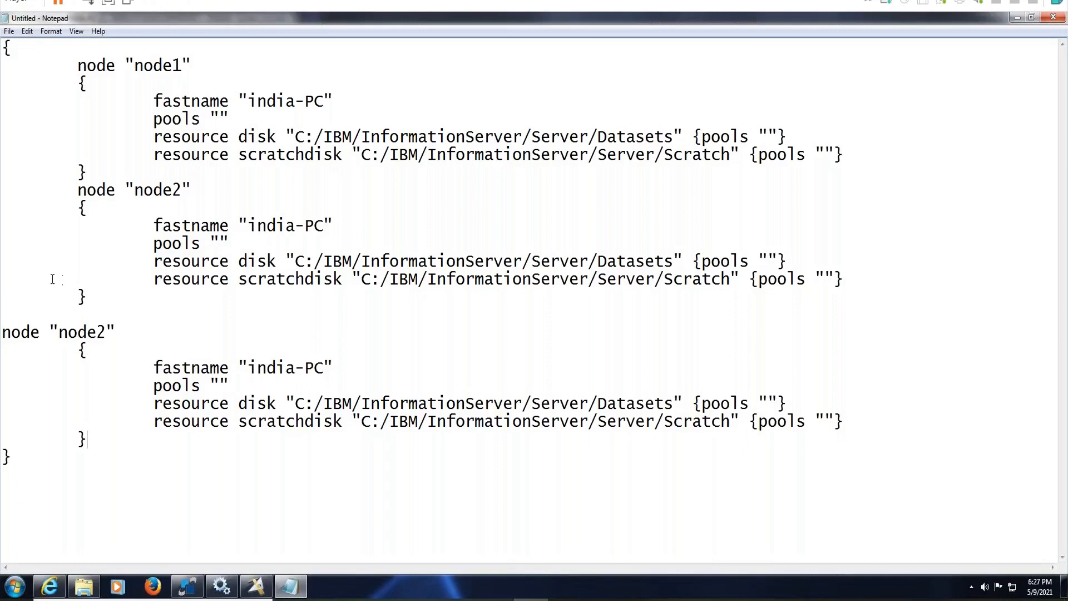
pyautogui.click(5, 333)
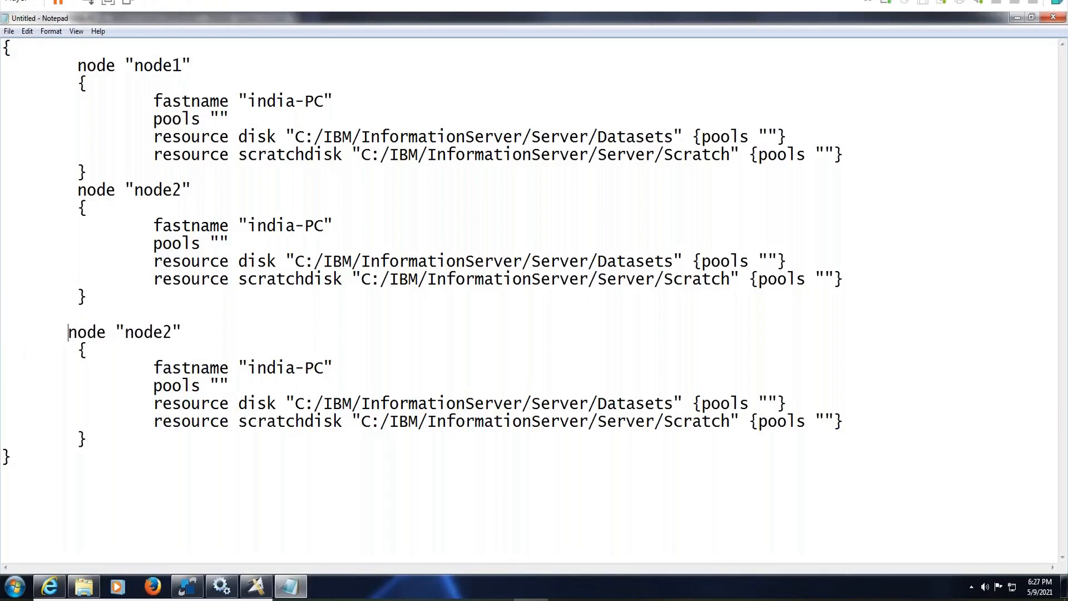
# - Add a second copy of the node2 block below the first copy and align its heading with the other nodes
pyautogui.click(121, 438)
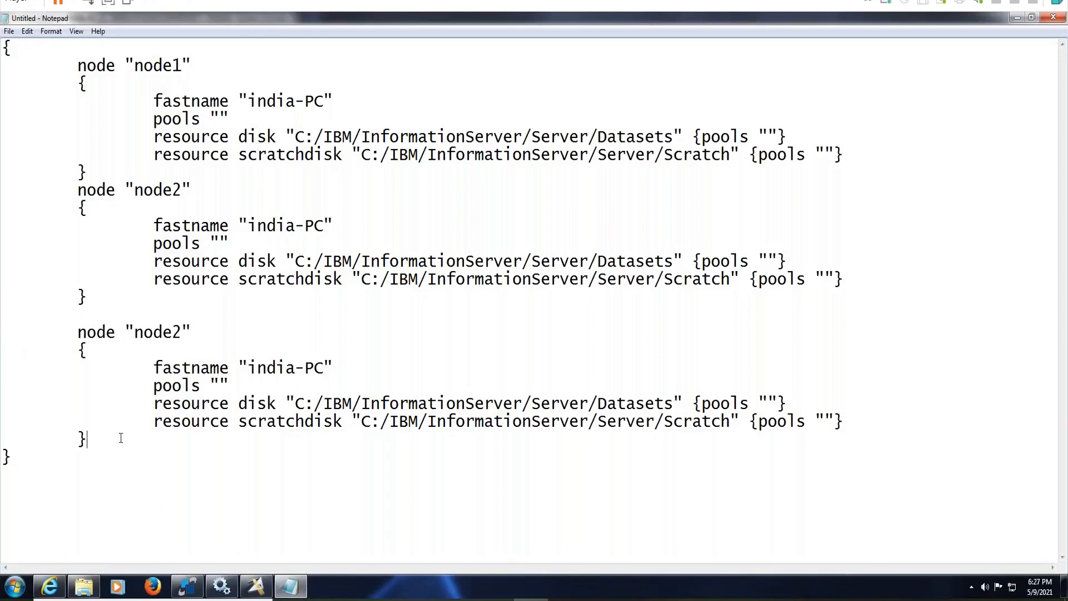
pyautogui.press('Return')
pyautogui.press('Return')
pyautogui.hotkey('ctrl', 'v')
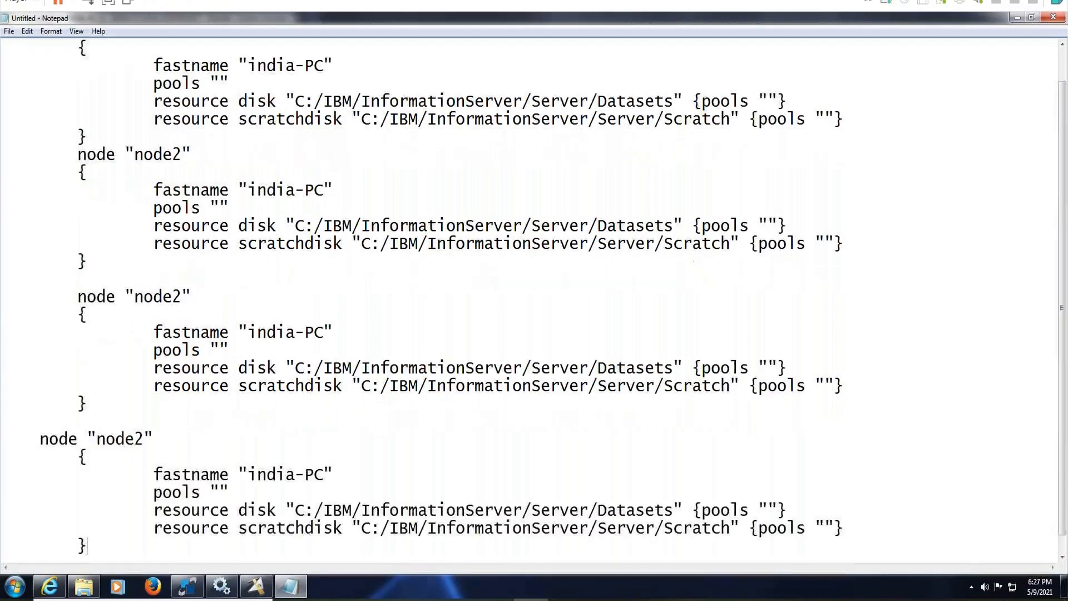
pyautogui.click(31, 439)
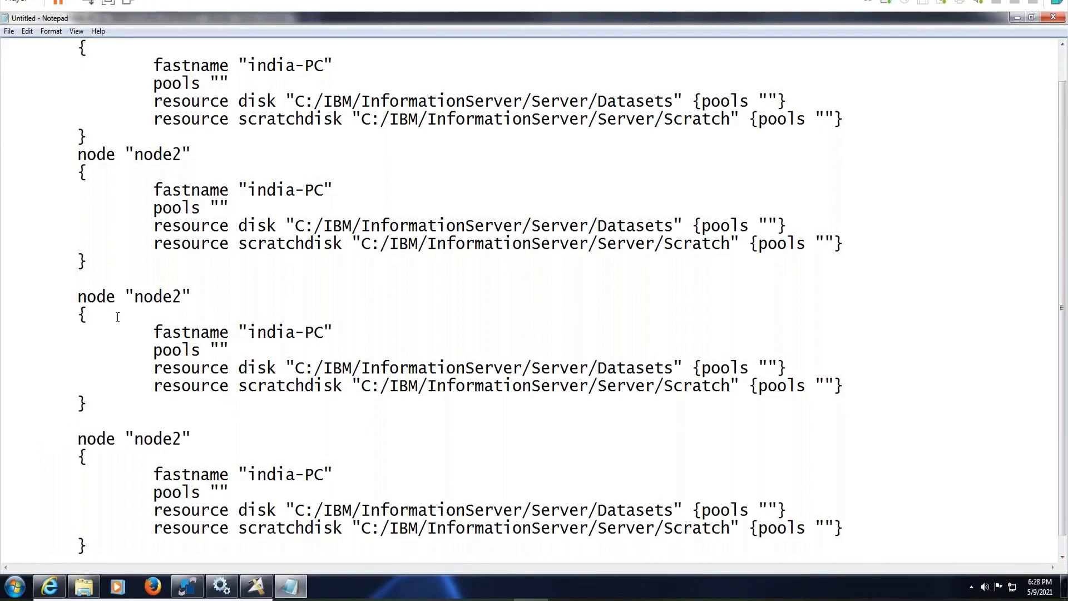
# - Rename the two copied node blocks to node3 and node4, and review the complete configuration text
pyautogui.click(185, 295)
pyautogui.press('BackSpace')
pyautogui.write('3')
pyautogui.click(181, 440)
pyautogui.press('BackSpace')
pyautogui.write('4')
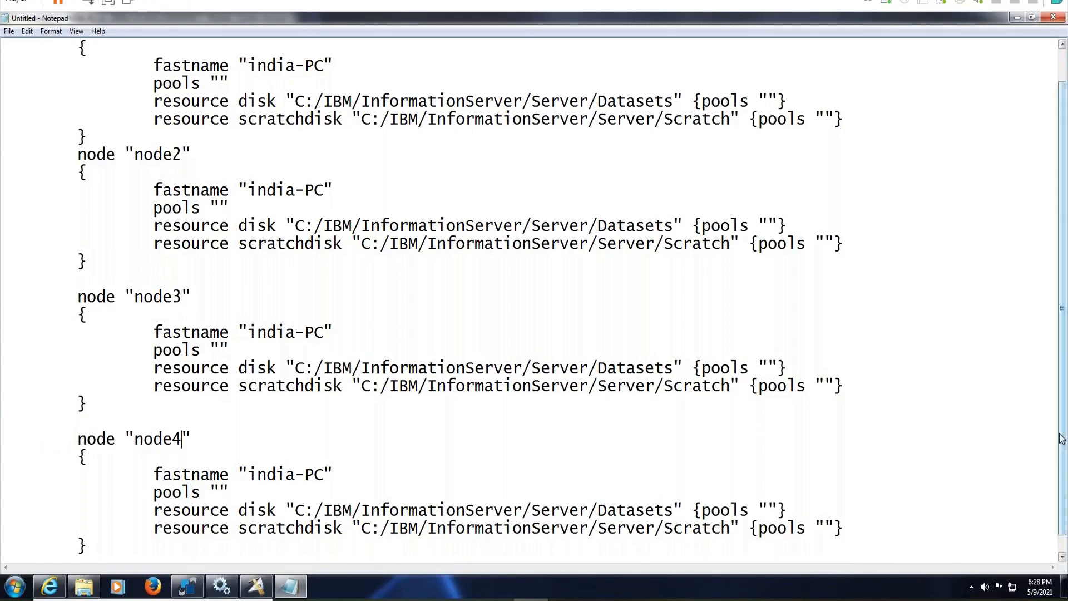
pyautogui.scroll(1, 1062, 437)
pyautogui.scroll(-1, 1063, 456)
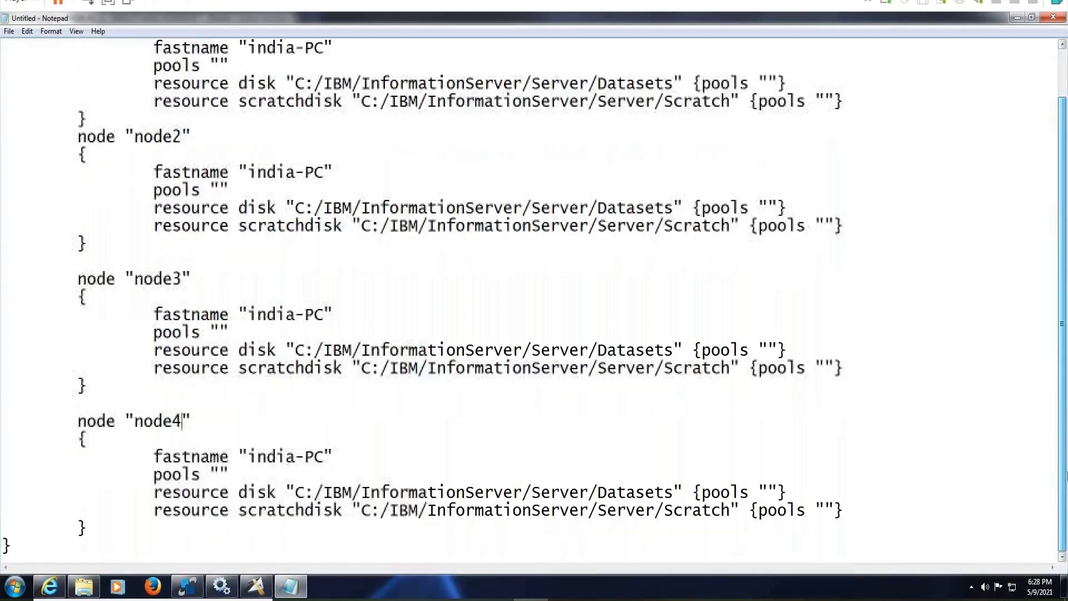
pyautogui.scroll(1, 1066, 425)
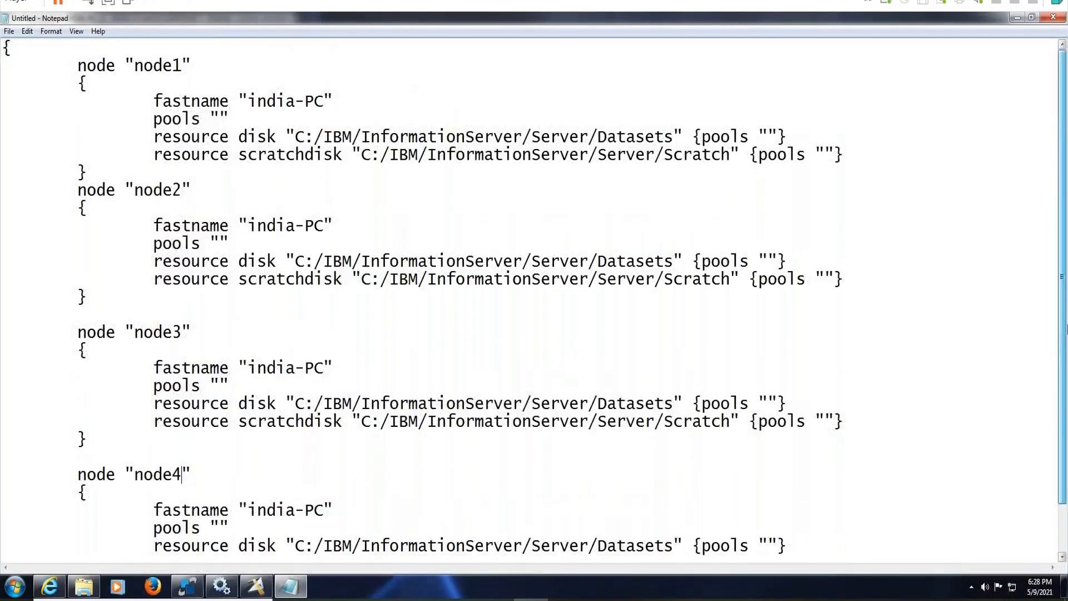
# - Copy the entire four-node text, switch to the DataStage configuration editor, and paste it into a new configuration
pyautogui.hotkey('ctrl', 'a')
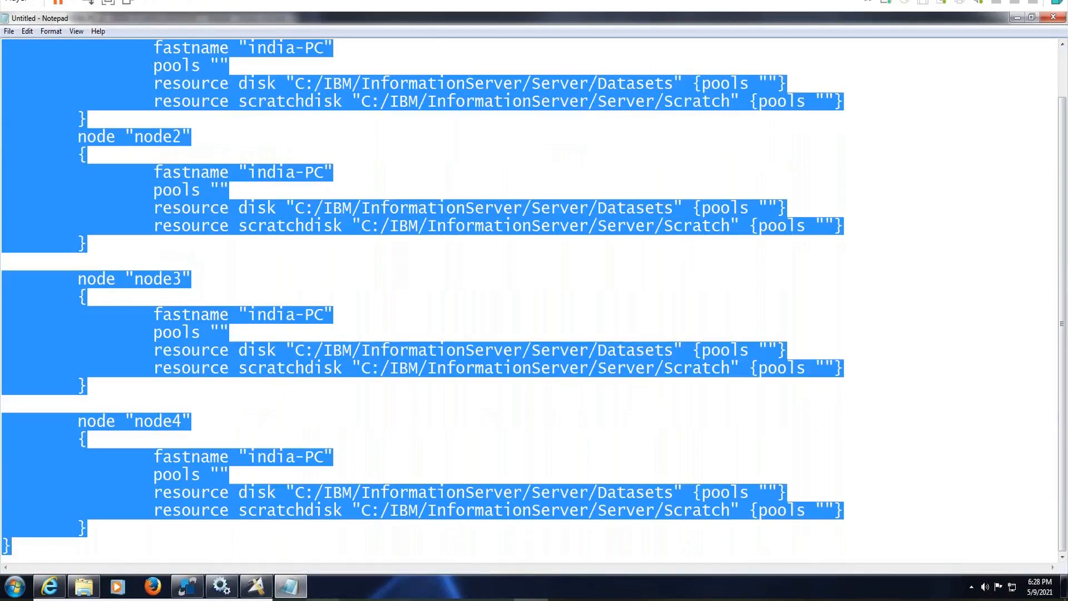
pyautogui.click(256, 585)
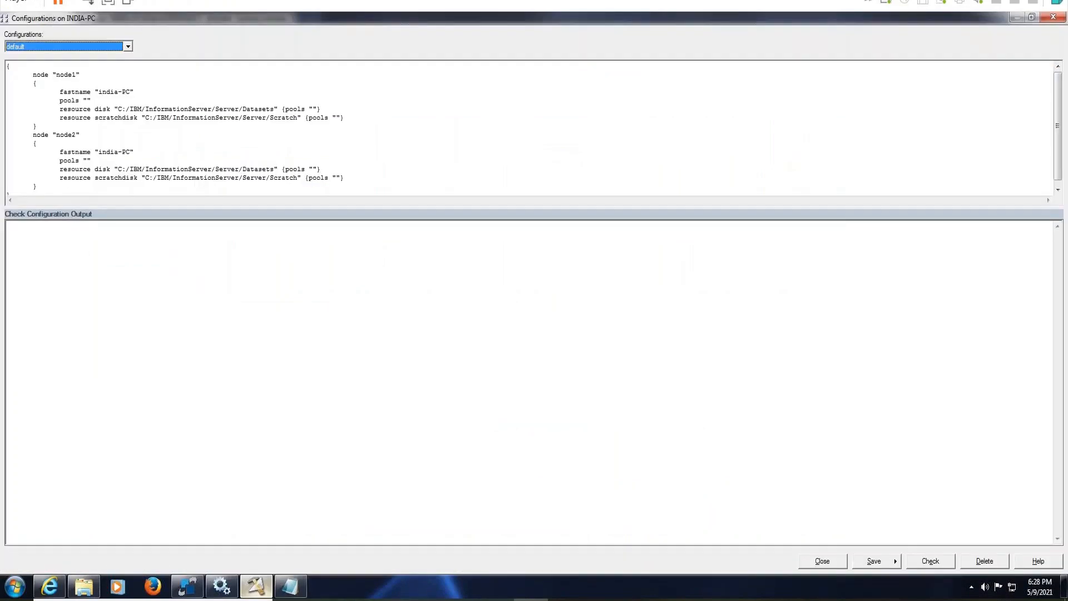
pyautogui.click(128, 46)
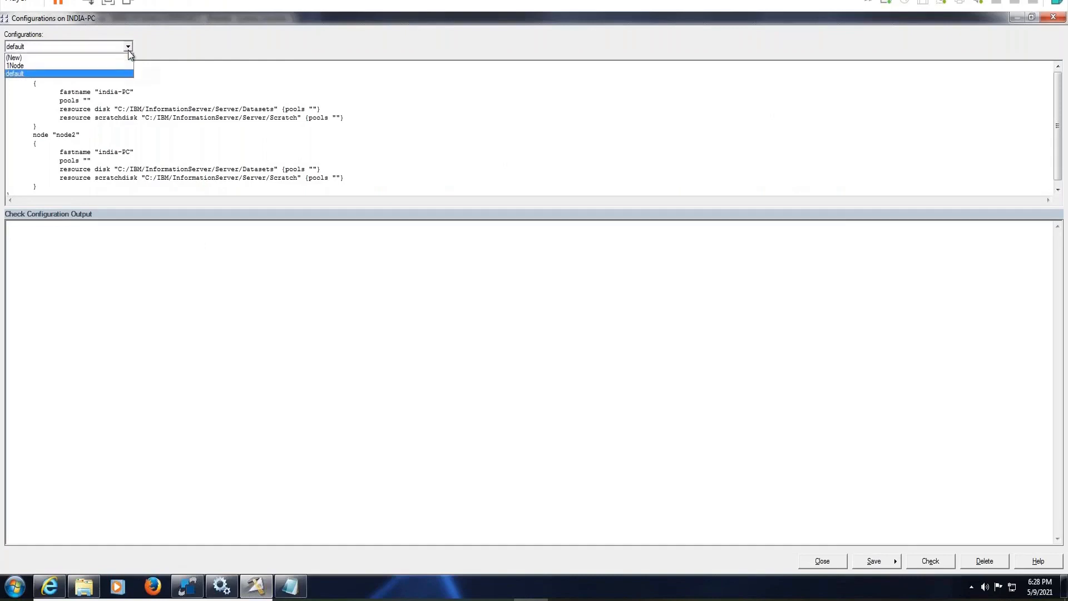
pyautogui.click(88, 58)
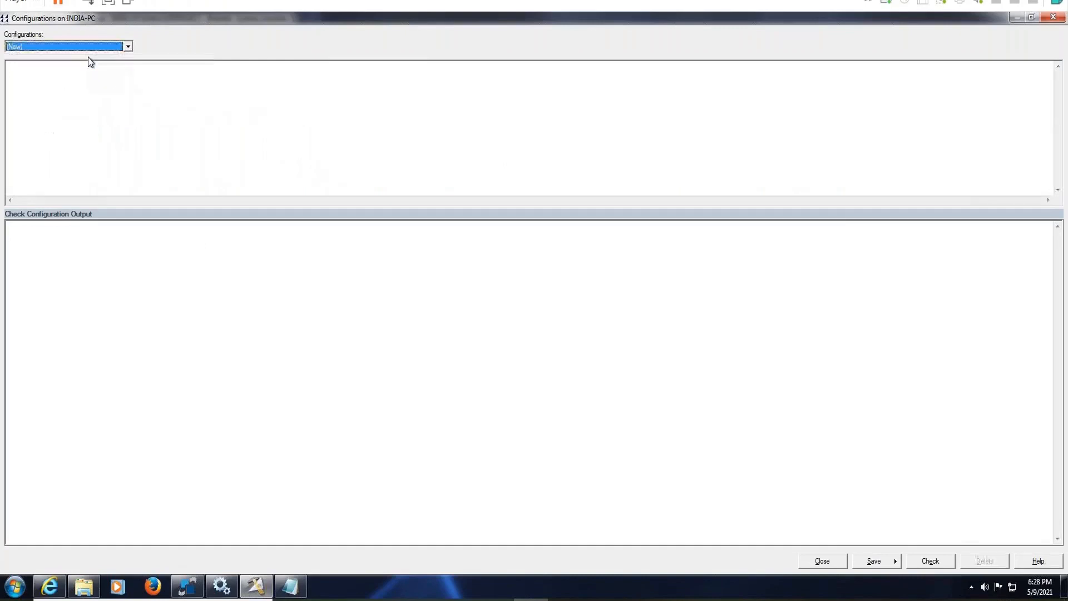
pyautogui.click(129, 88)
pyautogui.hotkey('ctrl', 'v')
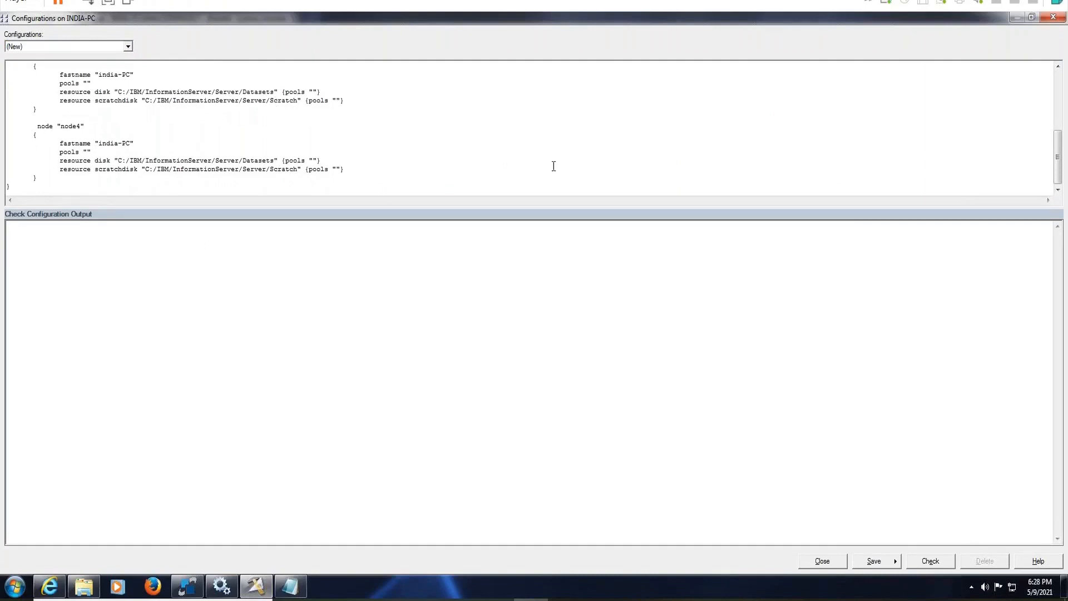
# - Save the new configuration as 4Node and close the configuration editor
pyautogui.click(892, 563)
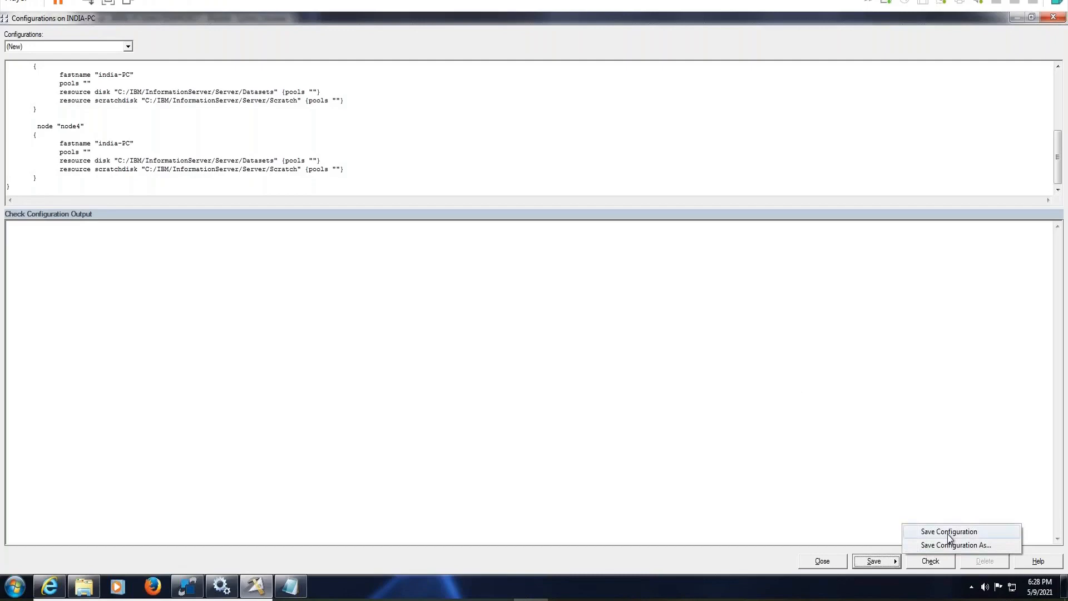
pyautogui.click(947, 533)
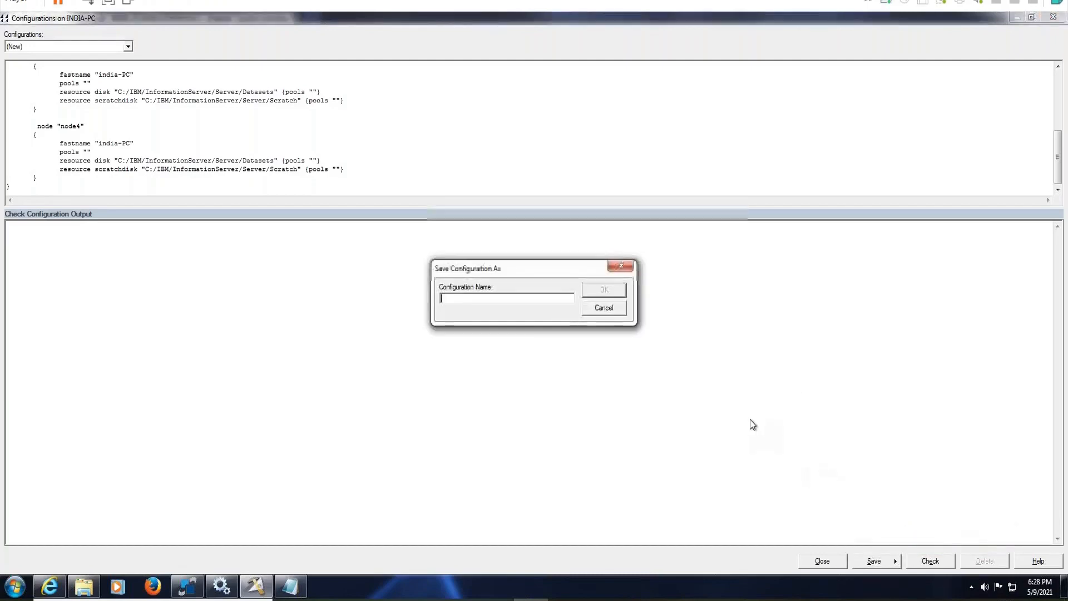
pyautogui.write('4Node')
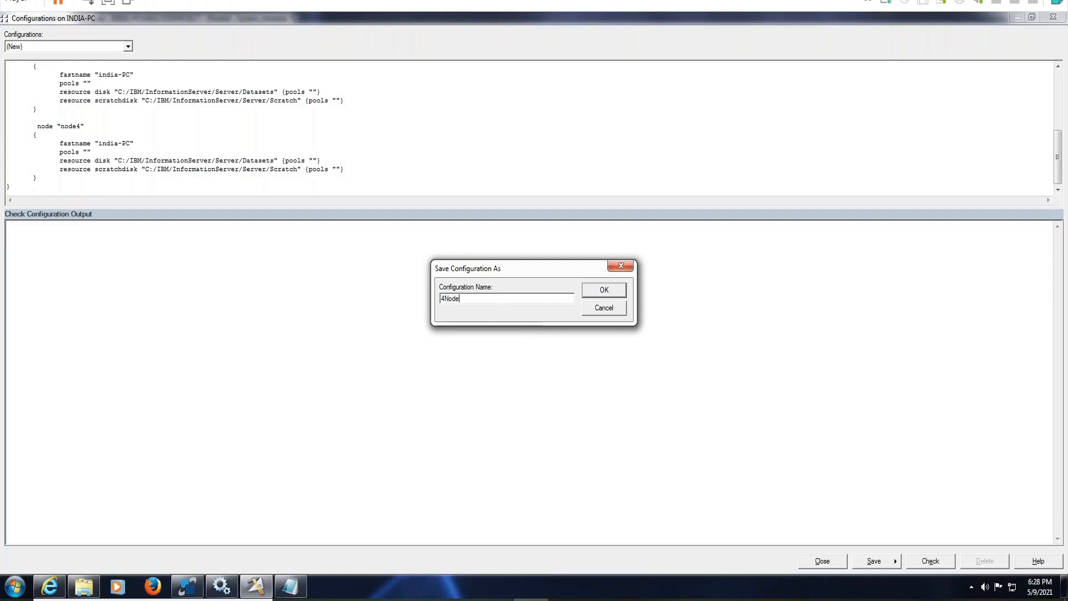
pyautogui.click(612, 291)
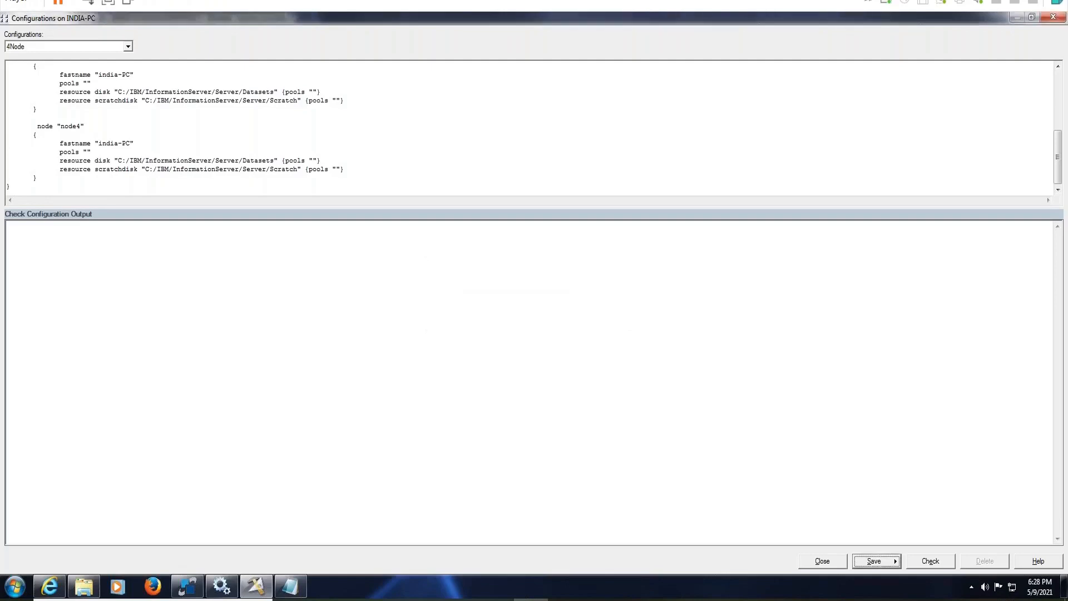
pyautogui.click(818, 559)
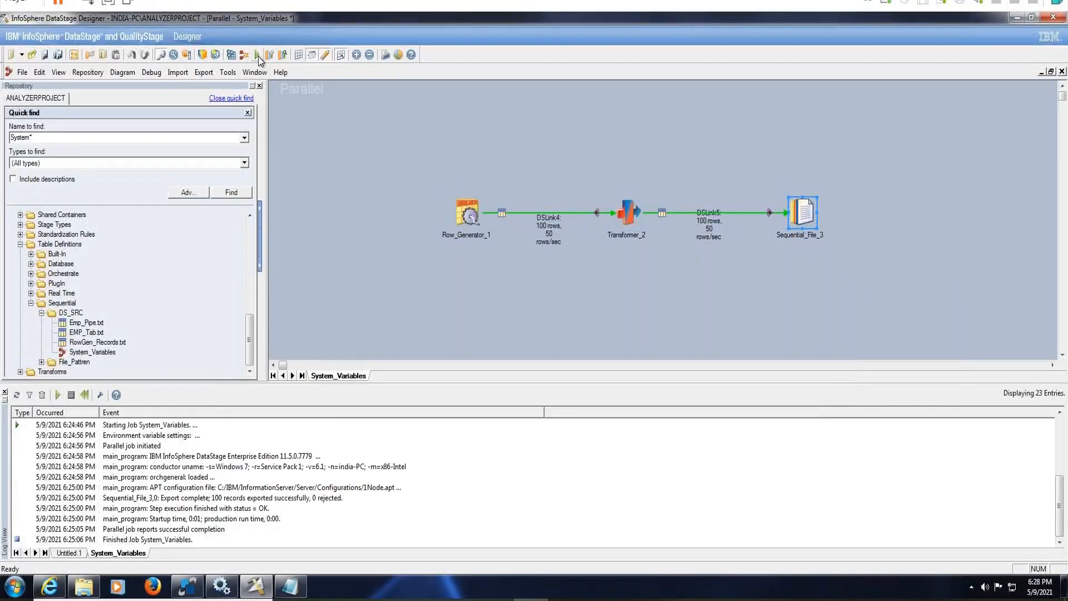
# - Compile the System_Variables job and run it with 4Node.apt as the configuration file
pyautogui.click(257, 55)
pyautogui.click(579, 331)
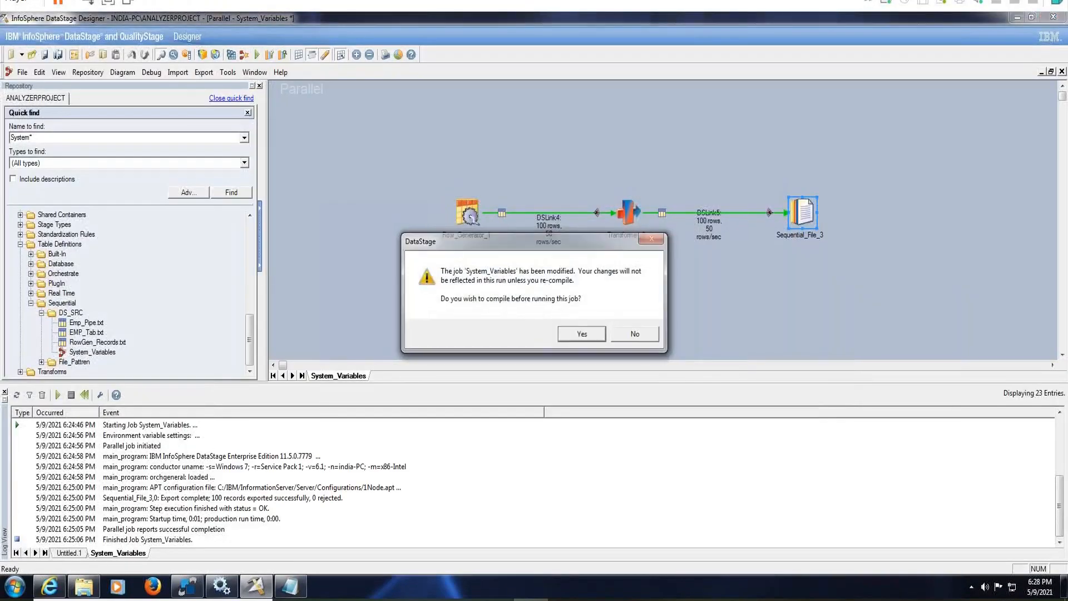
pyautogui.click(529, 324)
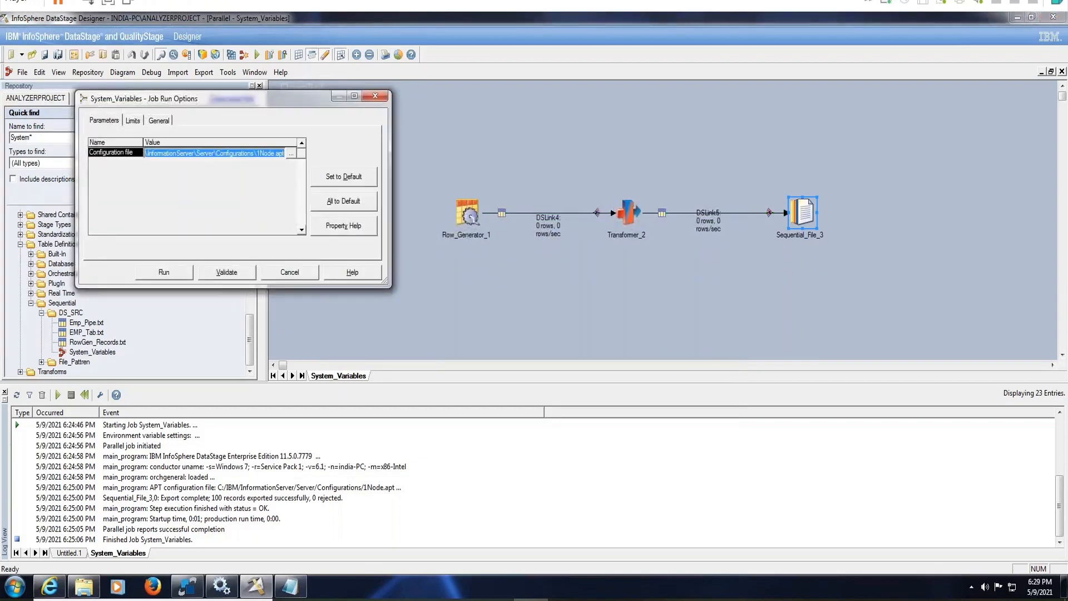
pyautogui.click(292, 154)
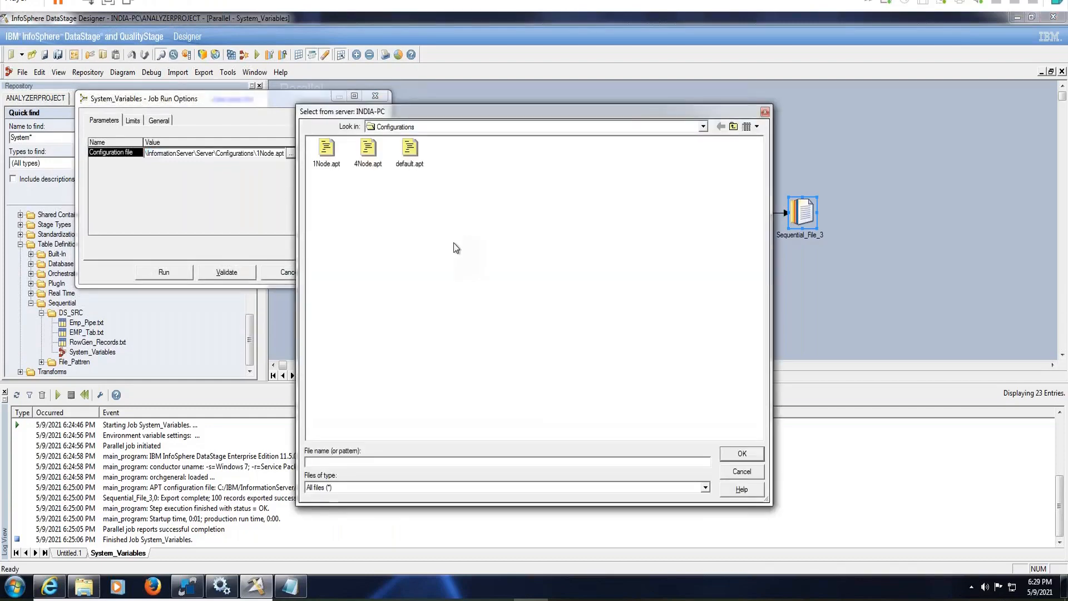
pyautogui.click(369, 153)
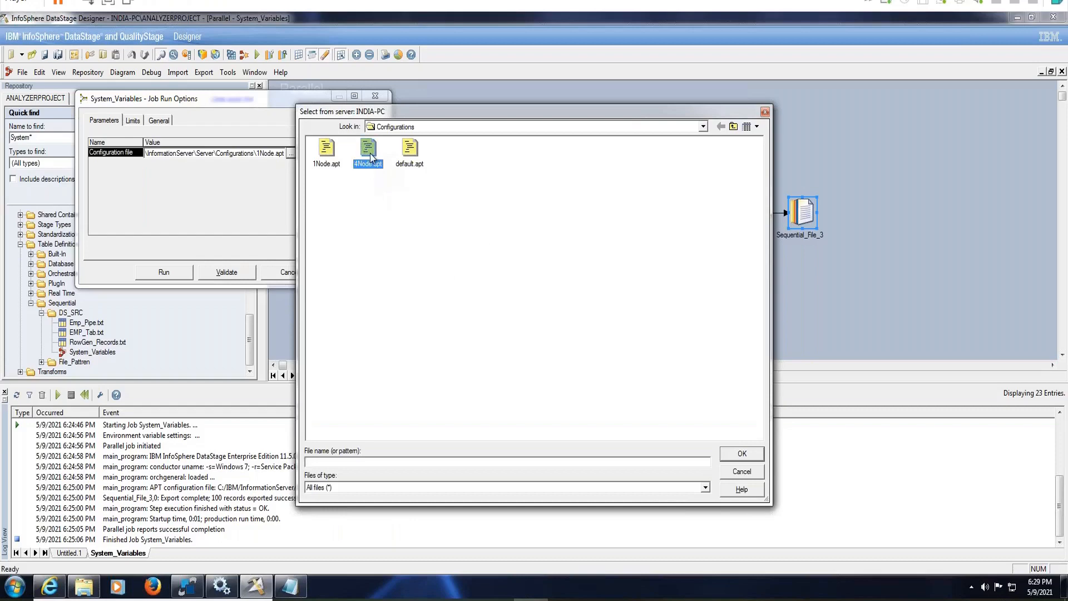
pyautogui.click(754, 457)
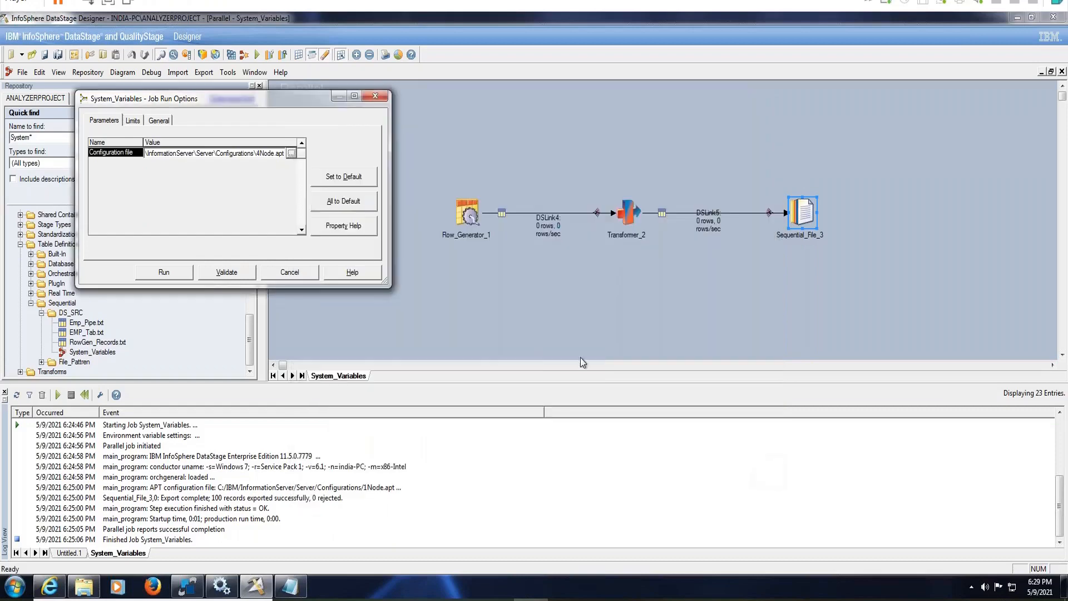
pyautogui.click(163, 274)
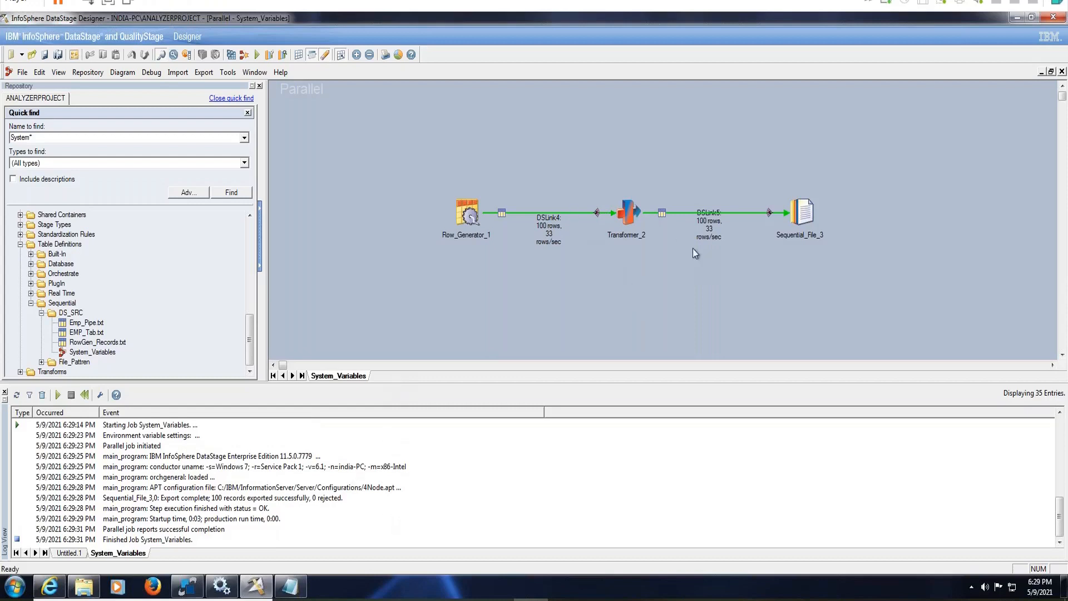
# - View the DSLink5 data of Sequential_File_3 and examine the INRow and OutRow numbering across all the rows
pyautogui.rightClick(806, 207)
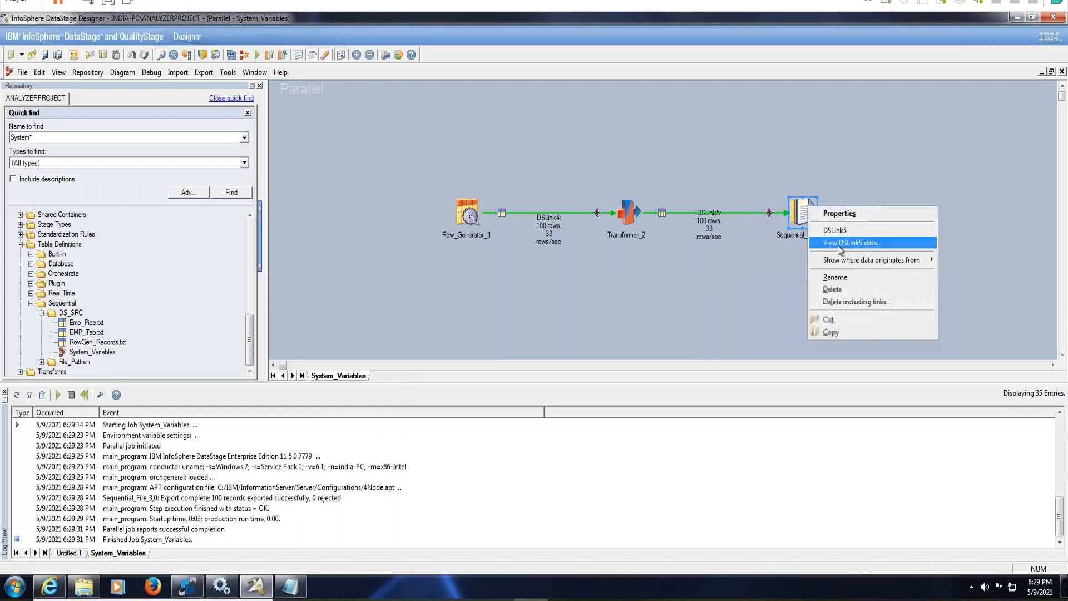
pyautogui.click(846, 243)
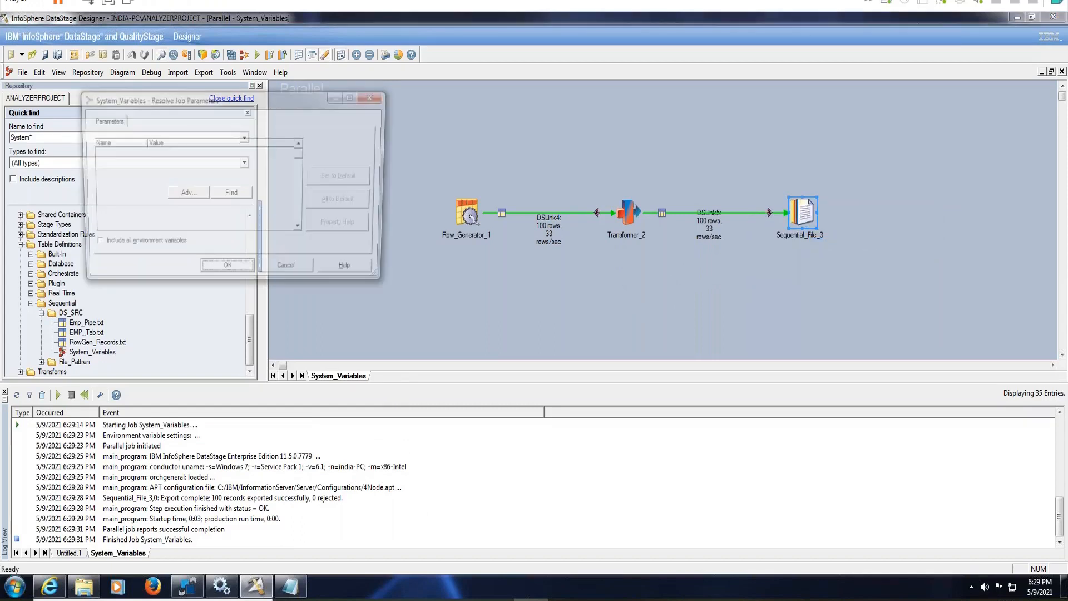
pyautogui.click(228, 272)
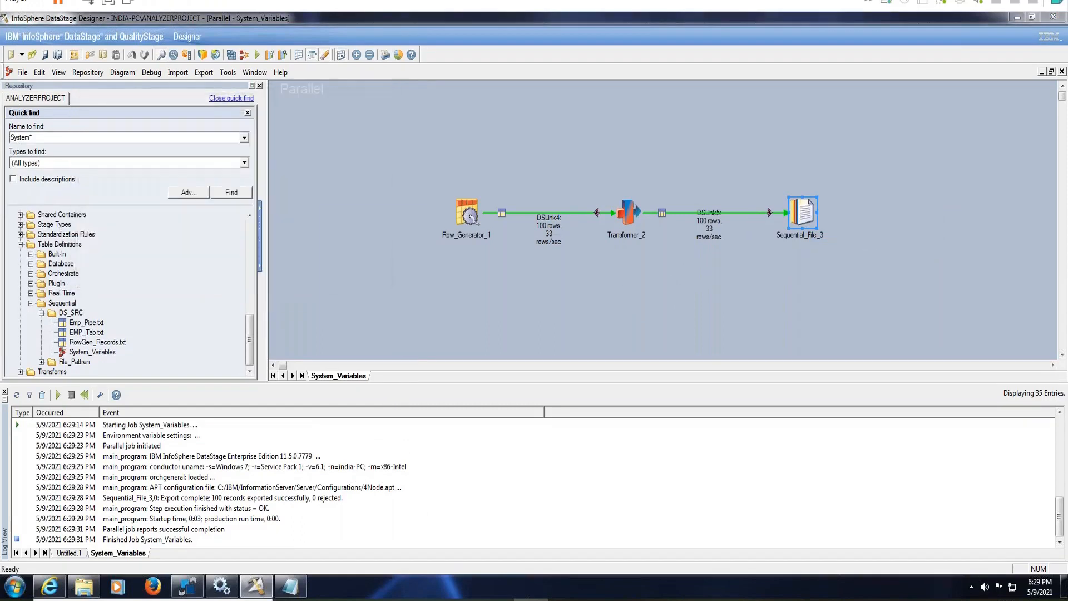
pyautogui.click(632, 268)
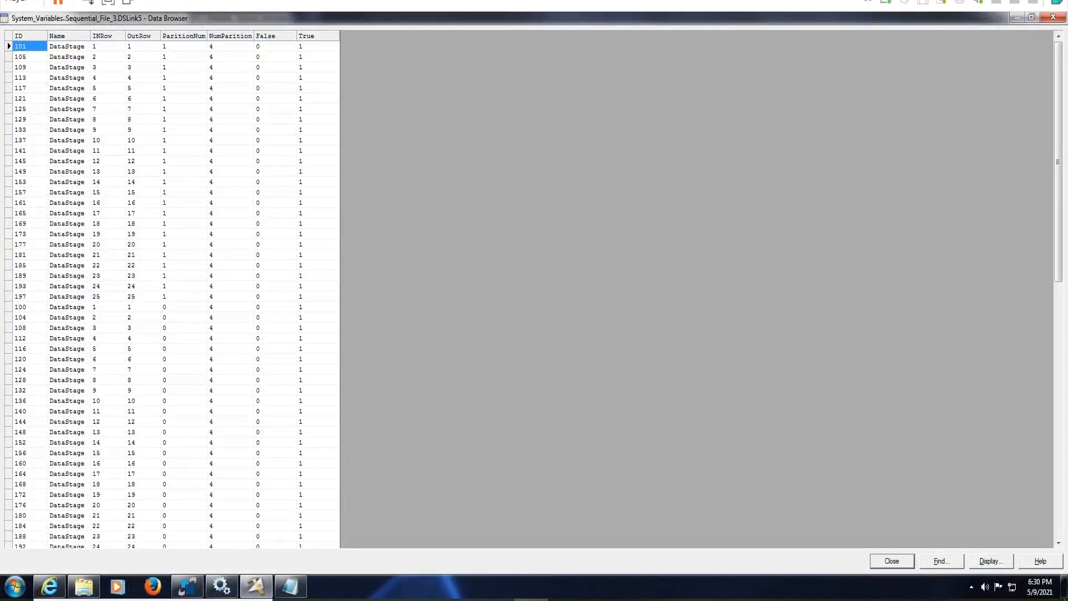
pyautogui.click(111, 296)
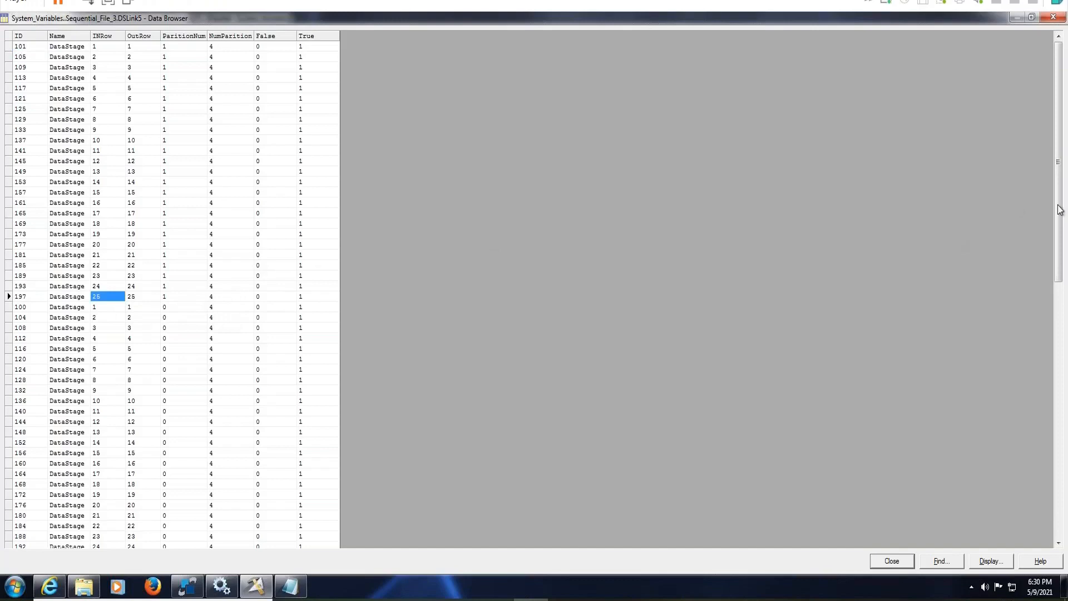
pyautogui.moveTo(1063, 210); pyautogui.dragTo(1063, 162)
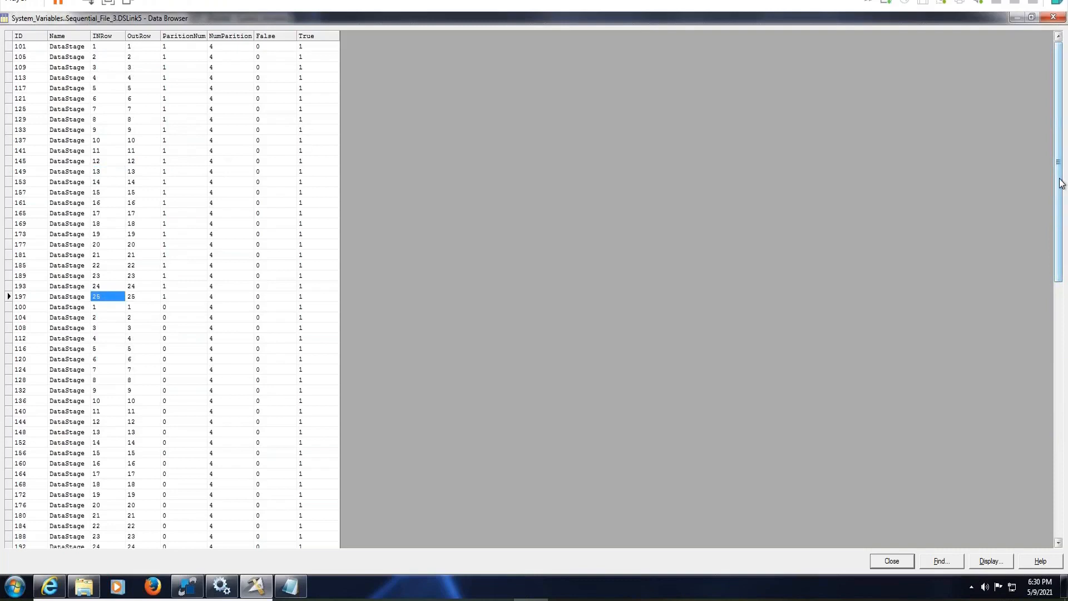
pyautogui.moveTo(1062, 184); pyautogui.dragTo(1065, 341)
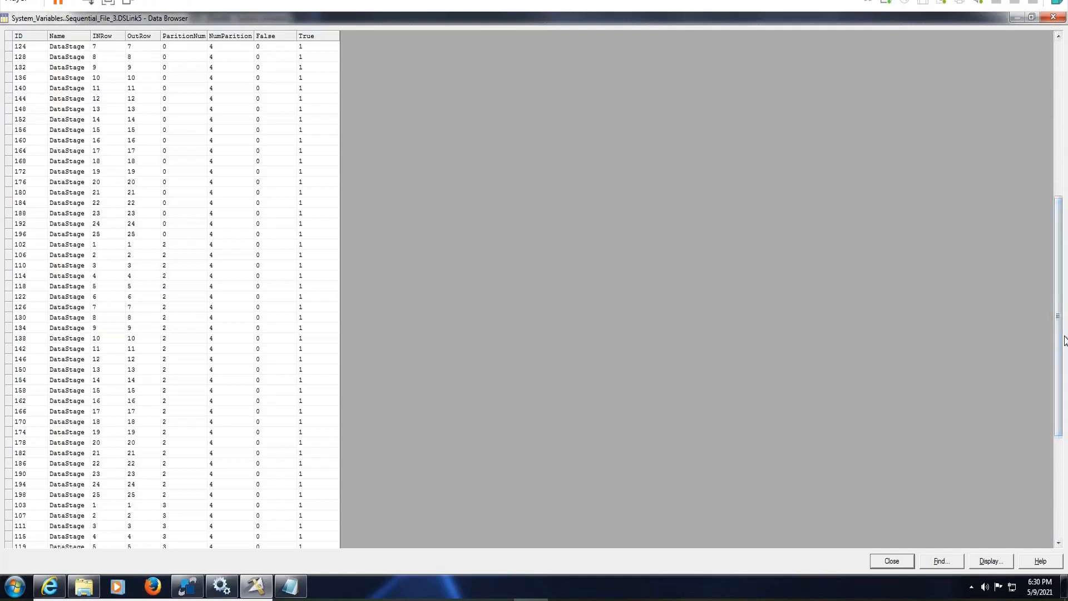
pyautogui.moveTo(1063, 405); pyautogui.dragTo(1064, 212)
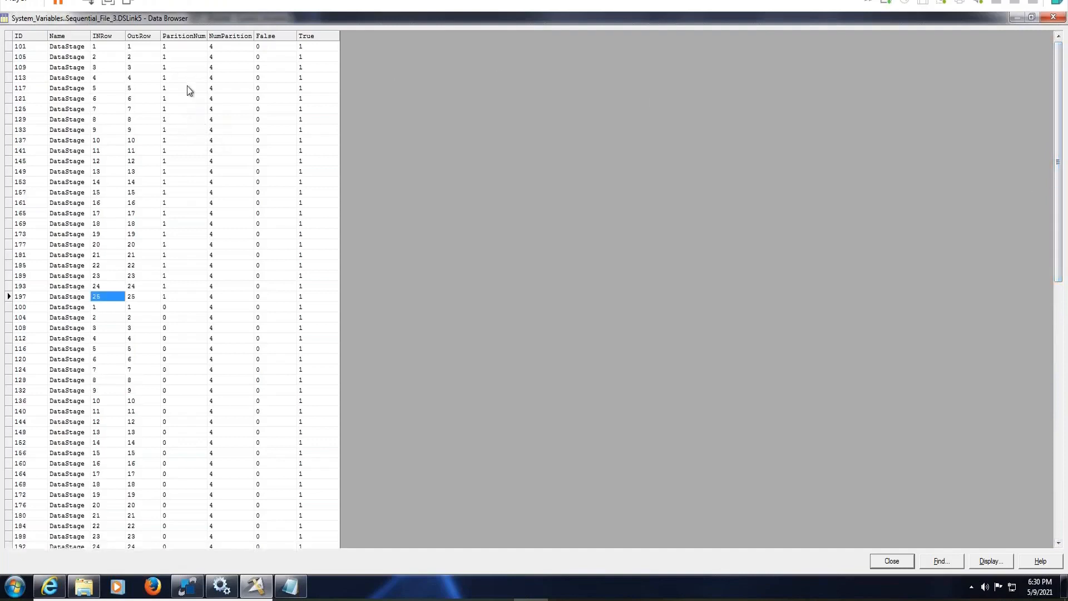
# - Examine the ParitionNum and NumParition values from the first to the last row, and close the data browser
pyautogui.click(187, 46)
pyautogui.click(181, 317)
pyautogui.click(171, 266)
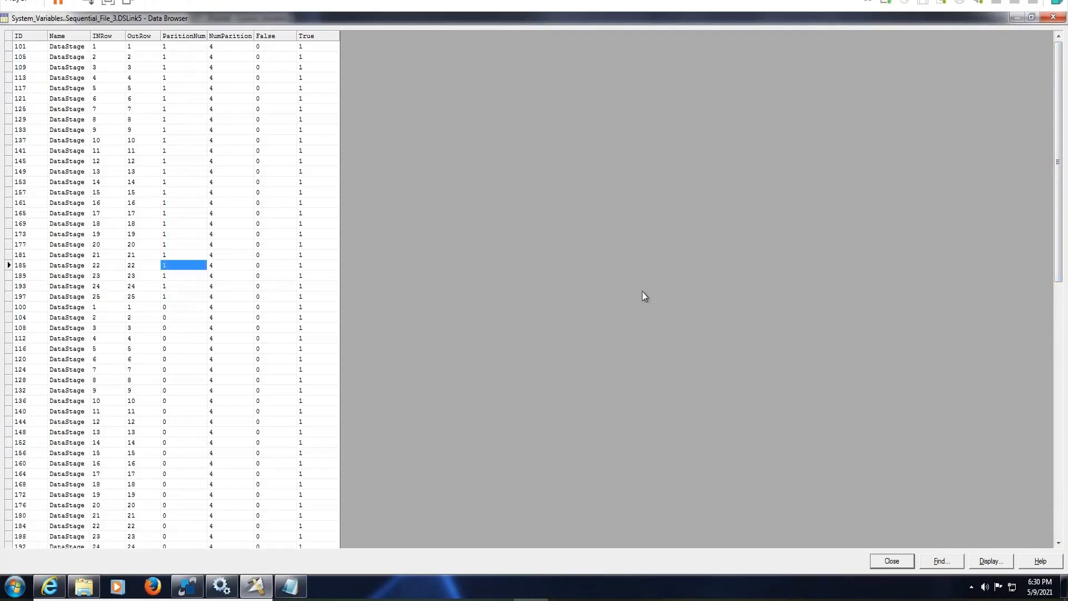
pyautogui.moveTo(1059, 264); pyautogui.dragTo(1064, 331)
pyautogui.moveTo(1059, 548); pyautogui.dragTo(1059, 548)
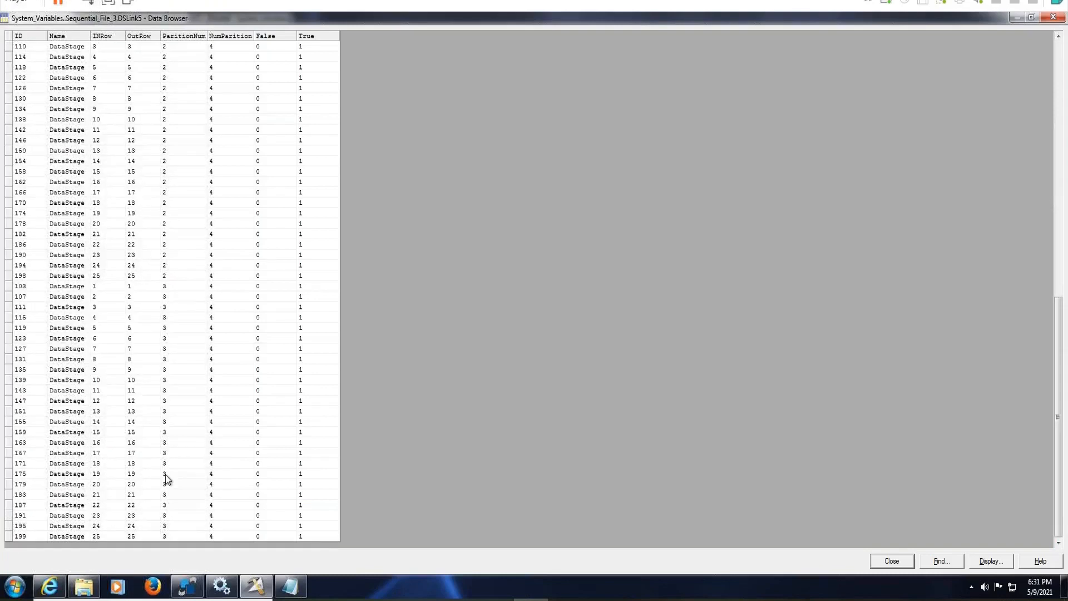
pyautogui.click(165, 474)
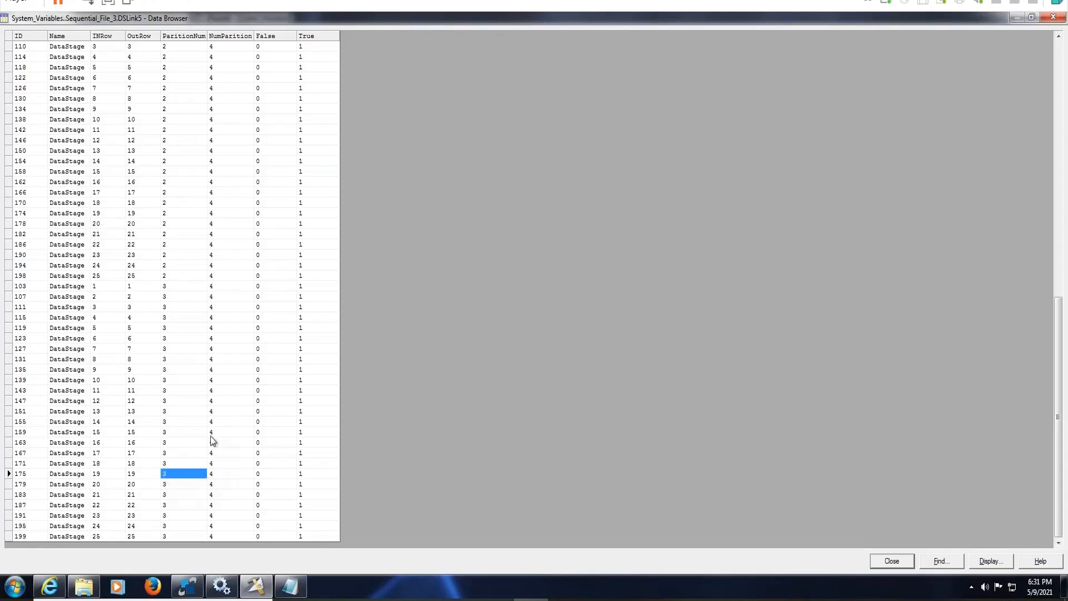
pyautogui.click(223, 399)
pyautogui.moveTo(1067, 428); pyautogui.dragTo(1062, 58)
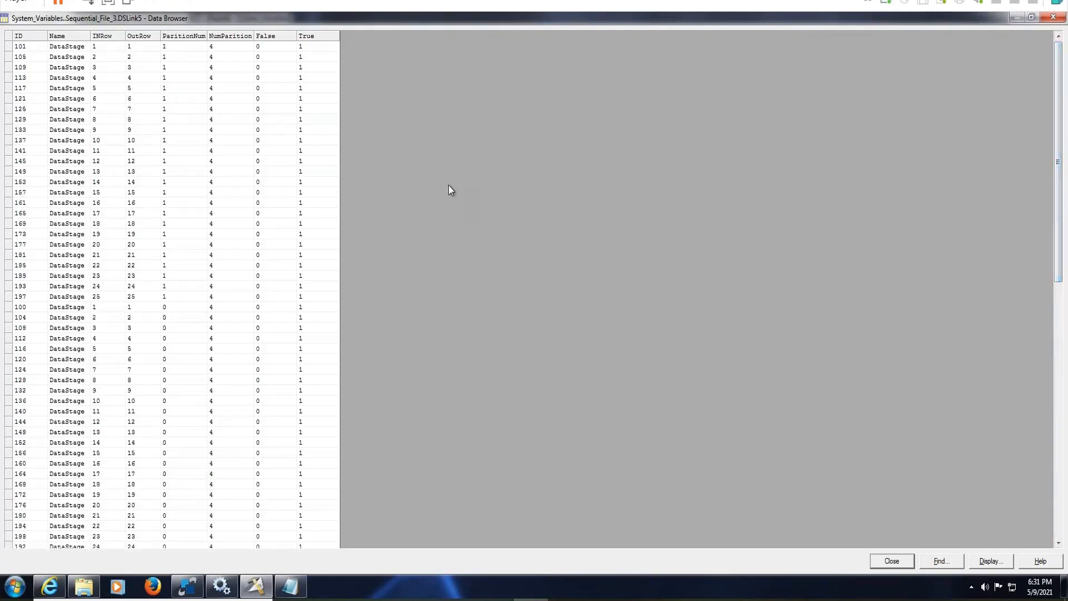
pyautogui.click(892, 561)
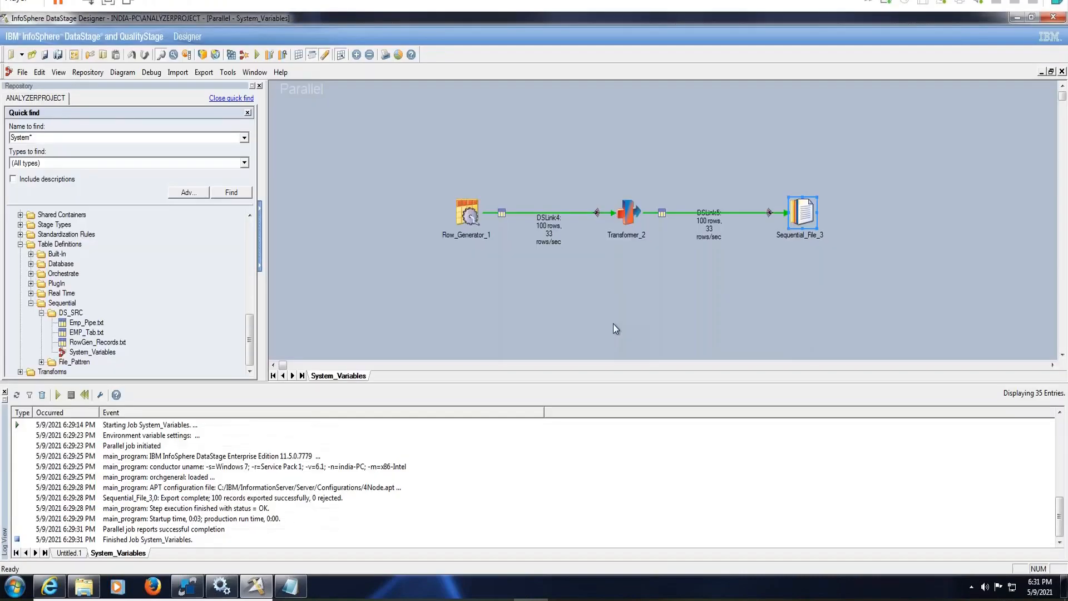
# - Find the Exe63_TransStage_Loop_Variable job in the repository tree and open it
pyautogui.click(249, 216)
pyautogui.moveTo(249, 217); pyautogui.dragTo(249, 217)
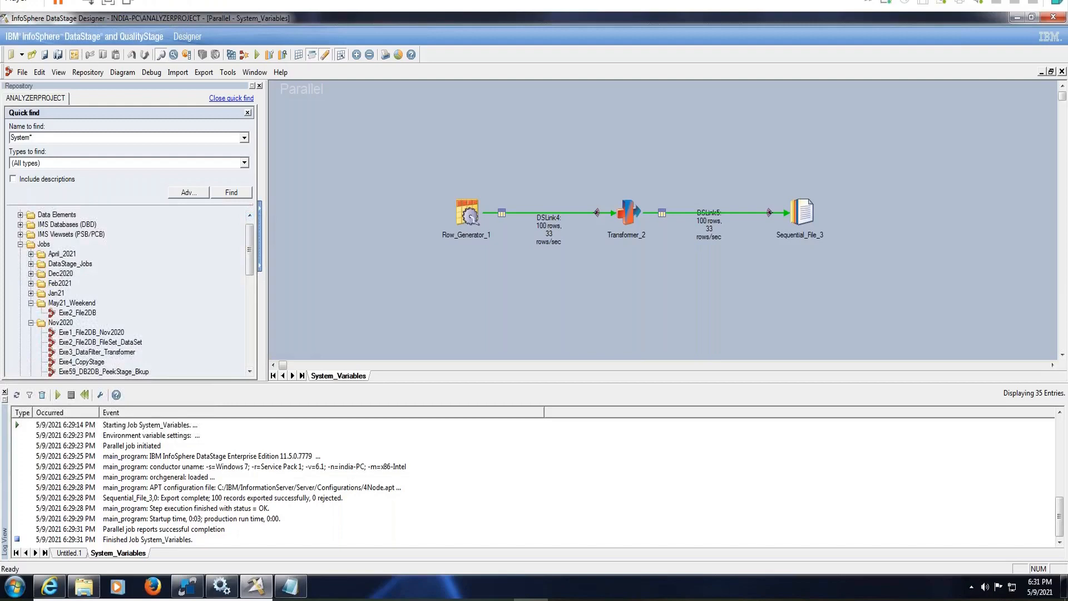
pyautogui.moveTo(249, 371); pyautogui.dragTo(250, 371)
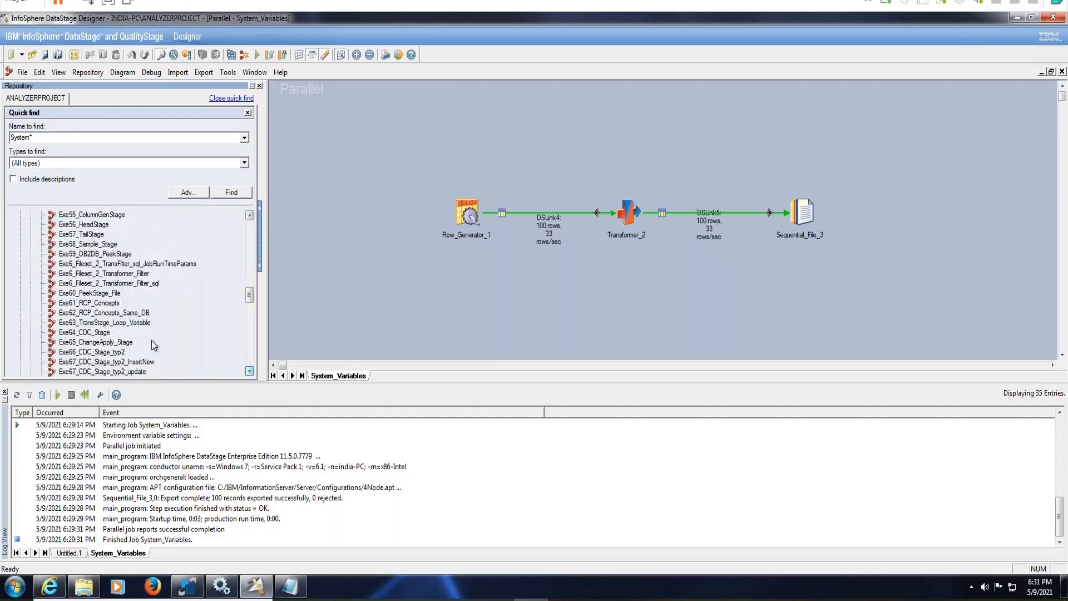
pyautogui.click(137, 323)
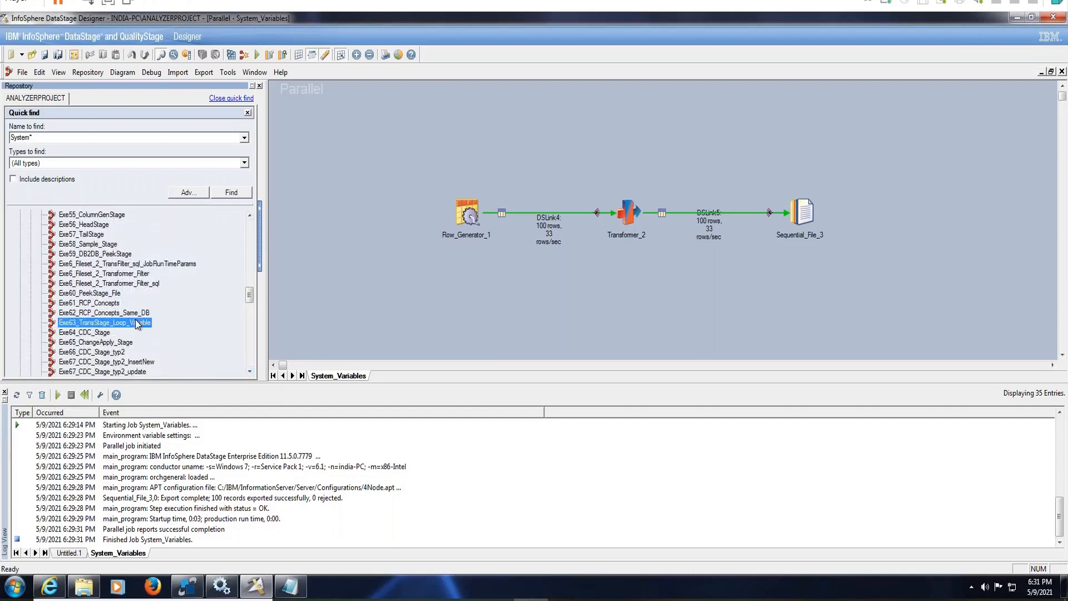
pyautogui.doubleClick(137, 323)
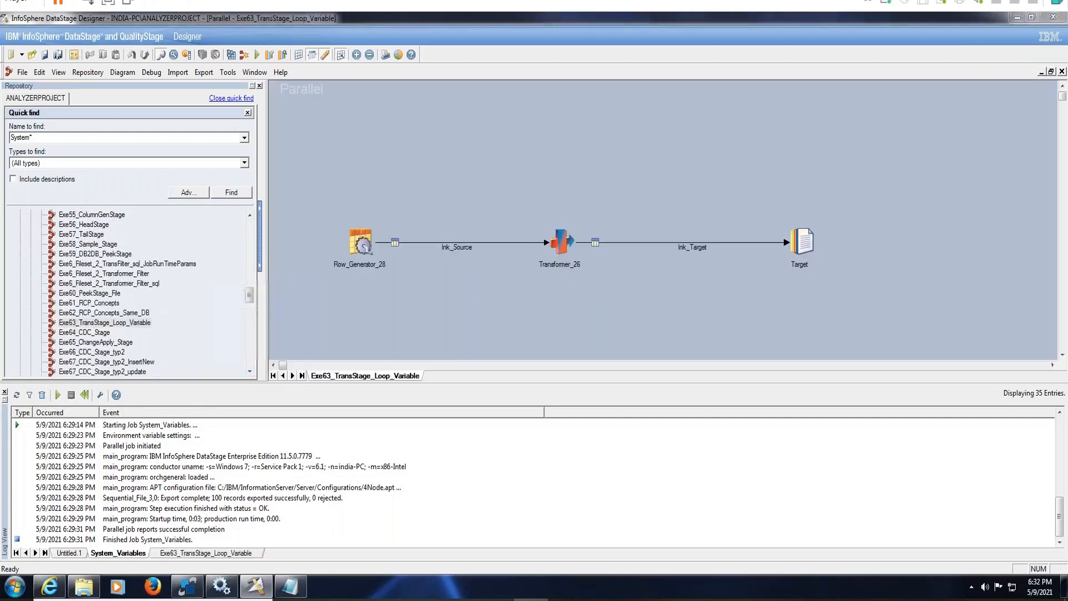
# - Open Row_Generator_28 and review its number of records, output columns and the generator settings of the Company_Name column
pyautogui.click(362, 245)
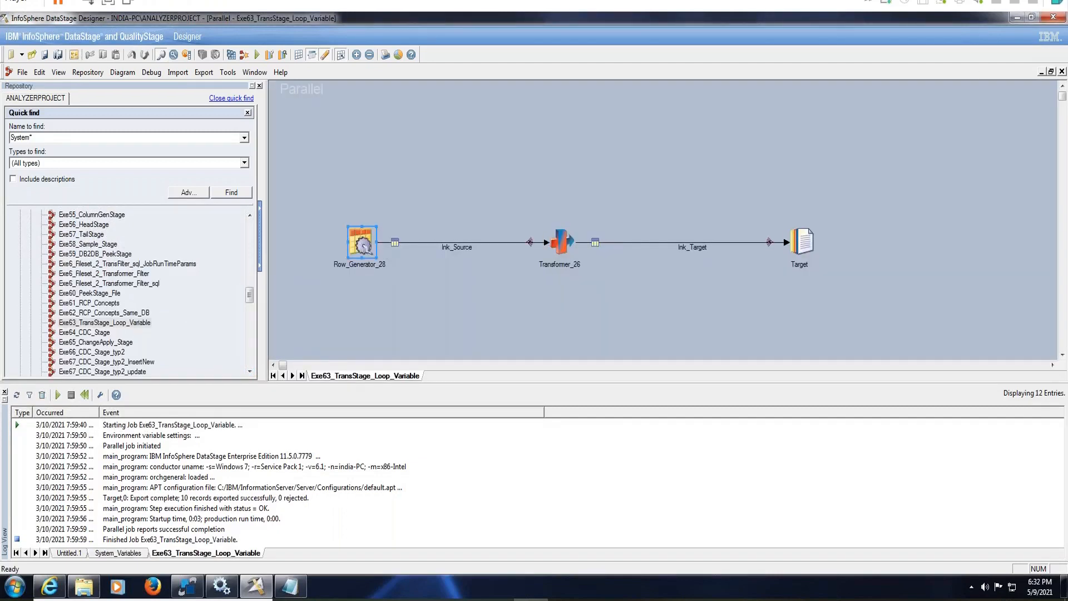
pyautogui.doubleClick(362, 246)
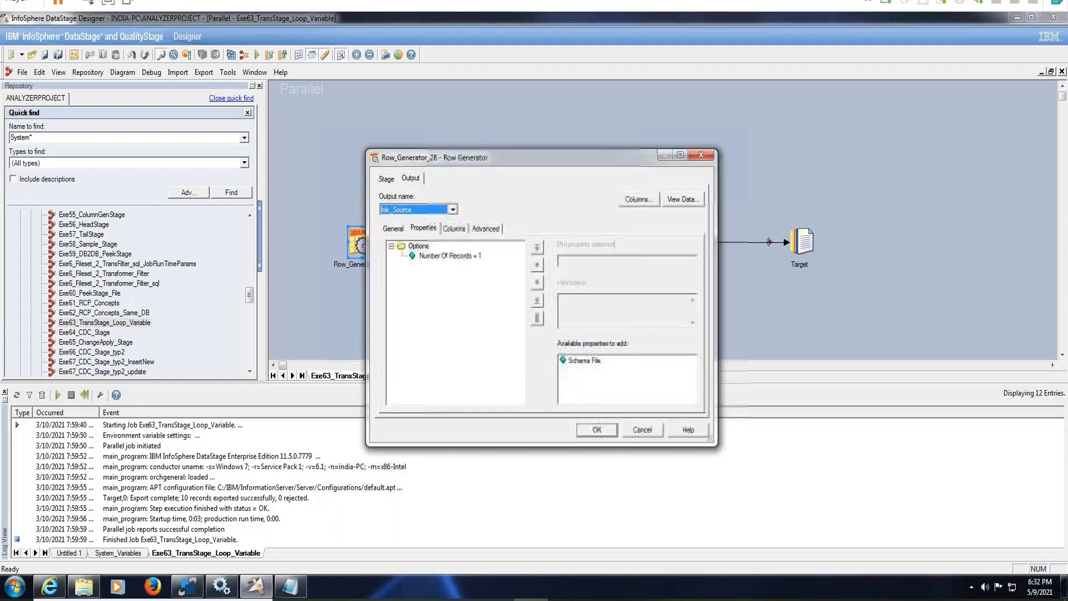
pyautogui.click(471, 256)
pyautogui.click(455, 228)
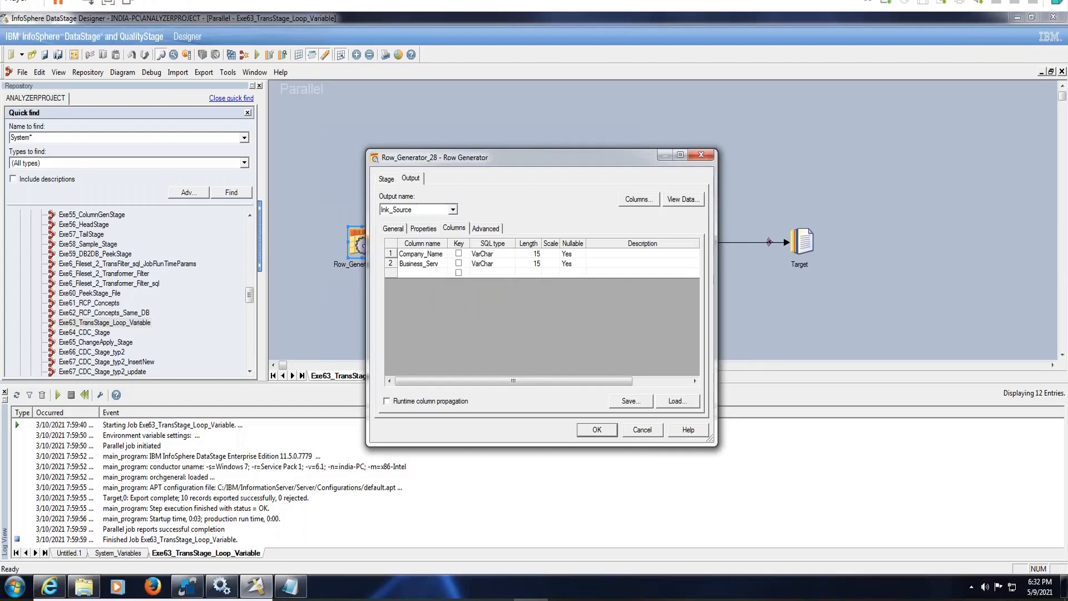
pyautogui.click(392, 254)
pyautogui.doubleClick(392, 254)
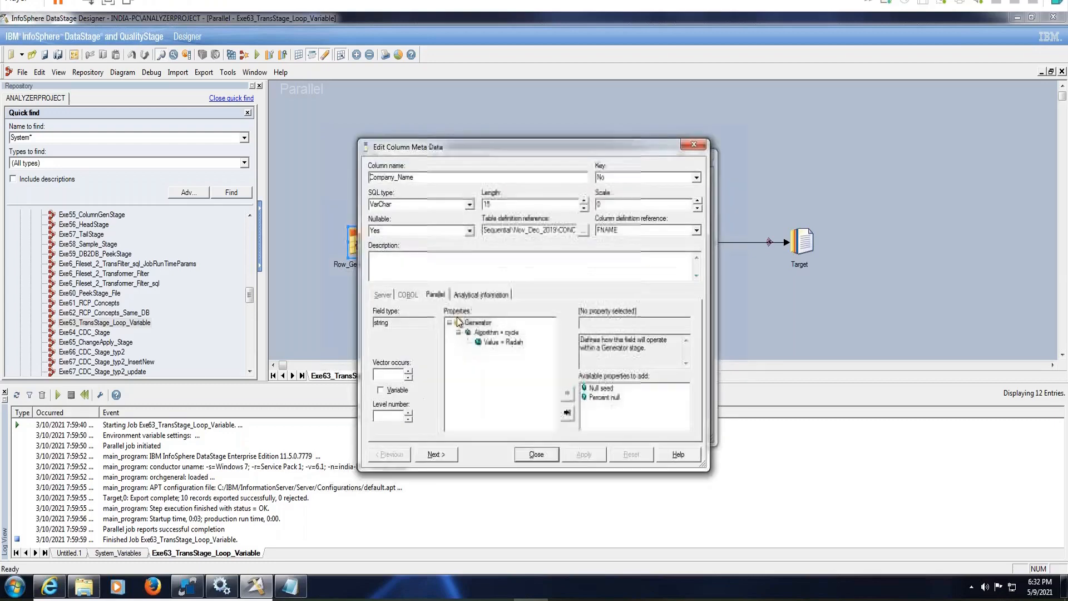
pyautogui.click(513, 343)
pyautogui.click(542, 455)
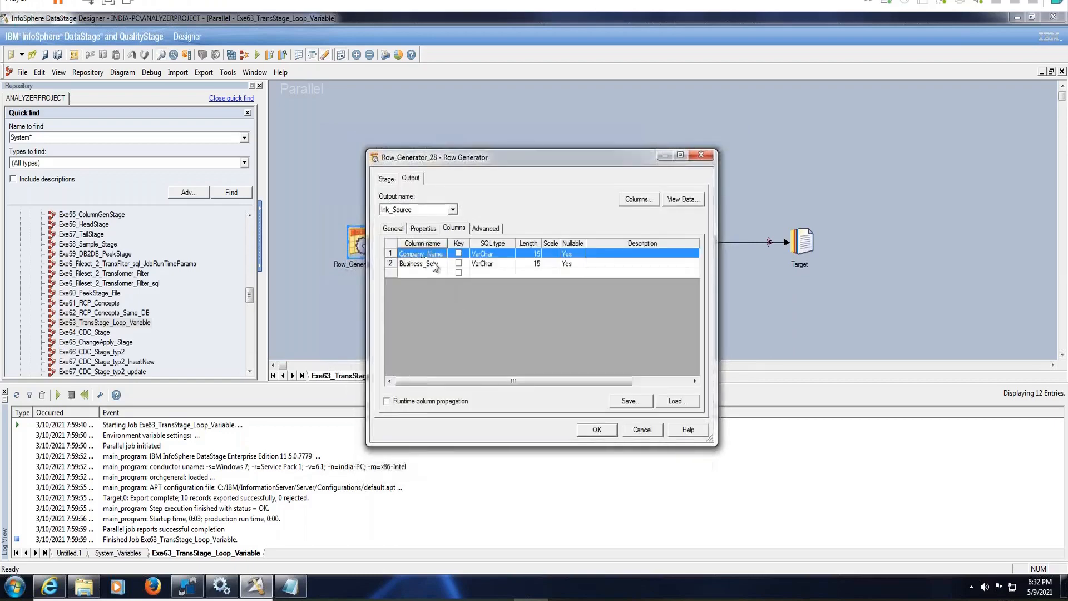
# - Review the generator settings of the Business_Serv column and close the Row Generator stage
pyautogui.click(392, 265)
pyautogui.doubleClick(392, 265)
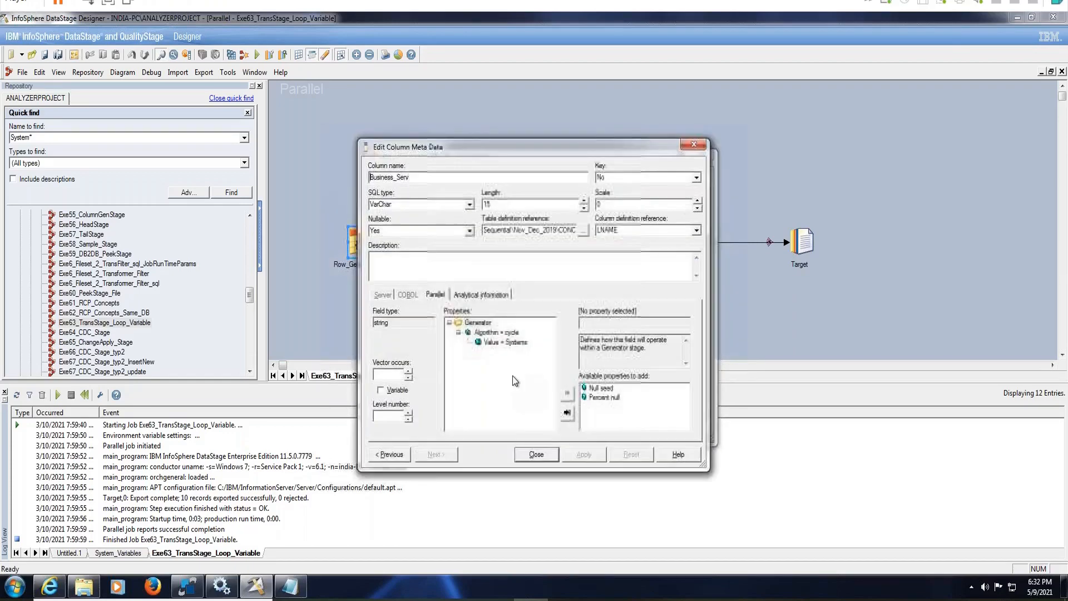
pyautogui.click(542, 455)
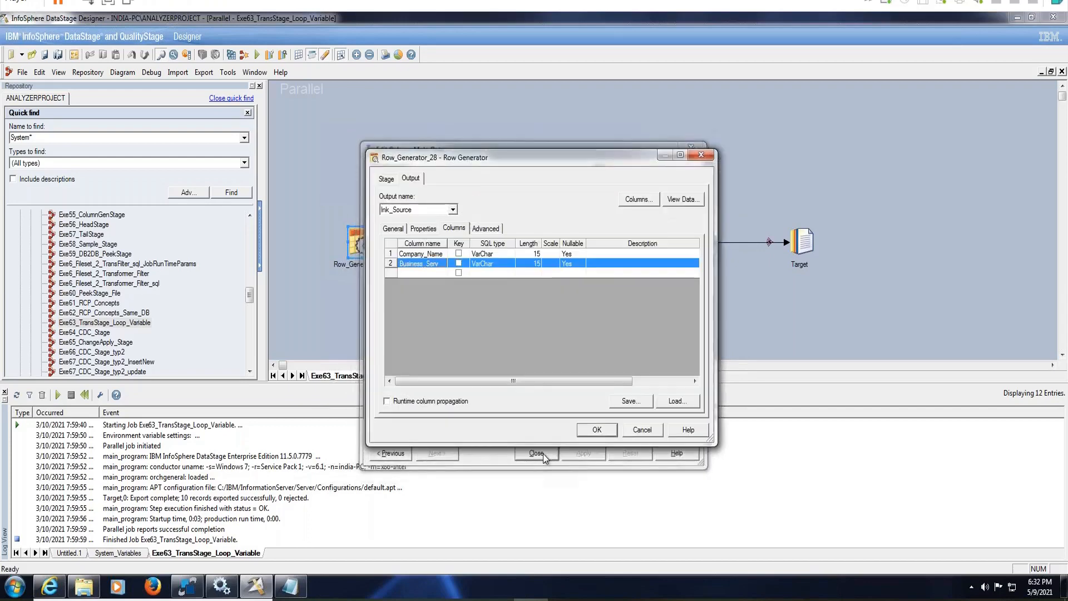
pyautogui.click(605, 432)
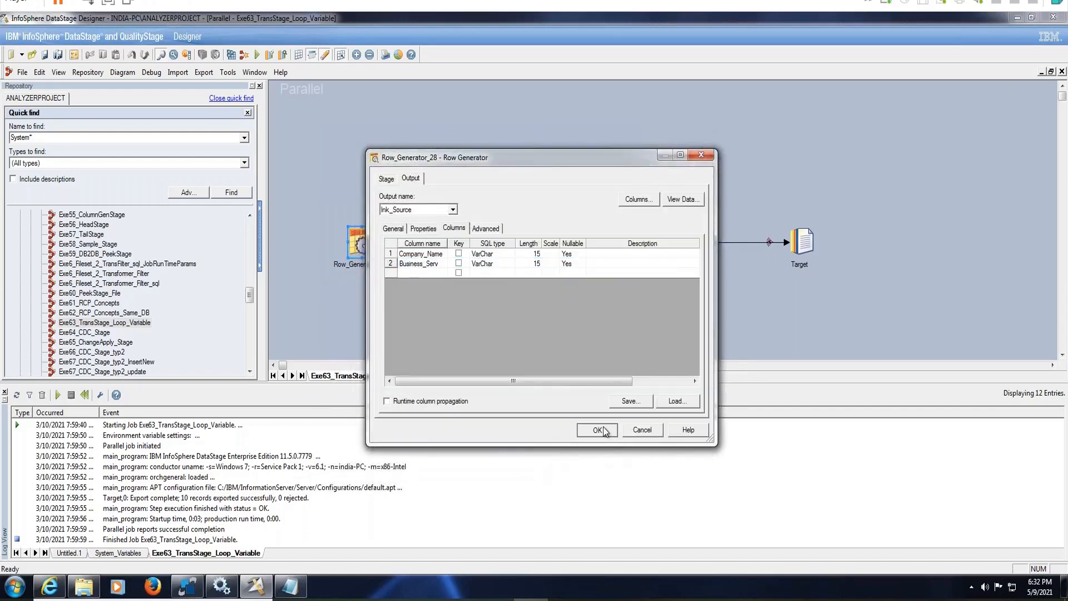
# - Open Transformer_26 and review the derivation of the Org_Name target column
pyautogui.click(563, 242)
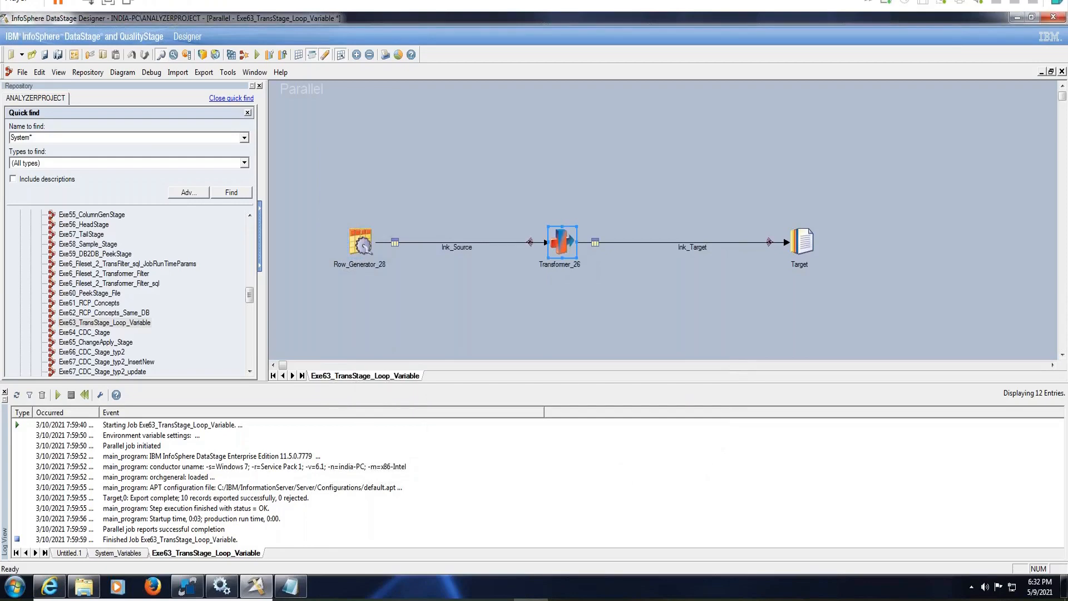
pyautogui.doubleClick(563, 243)
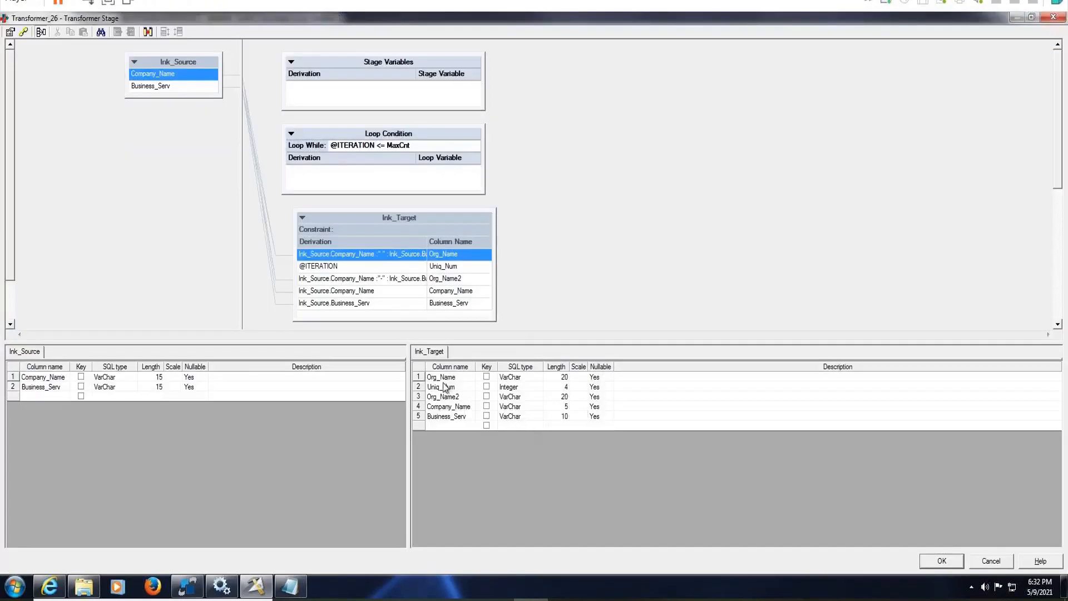
pyautogui.click(445, 378)
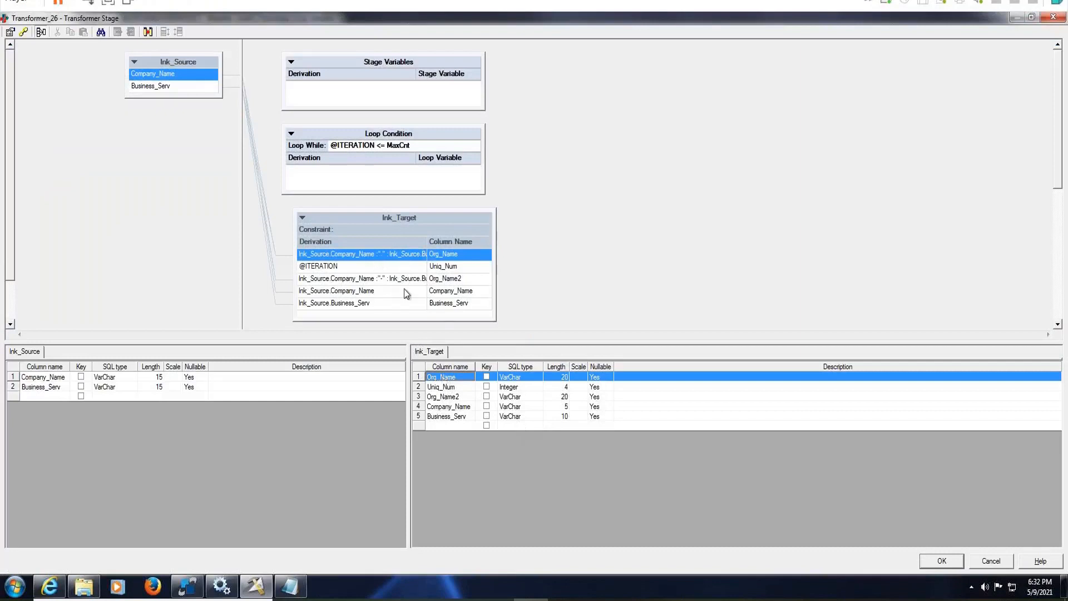
pyautogui.click(363, 257)
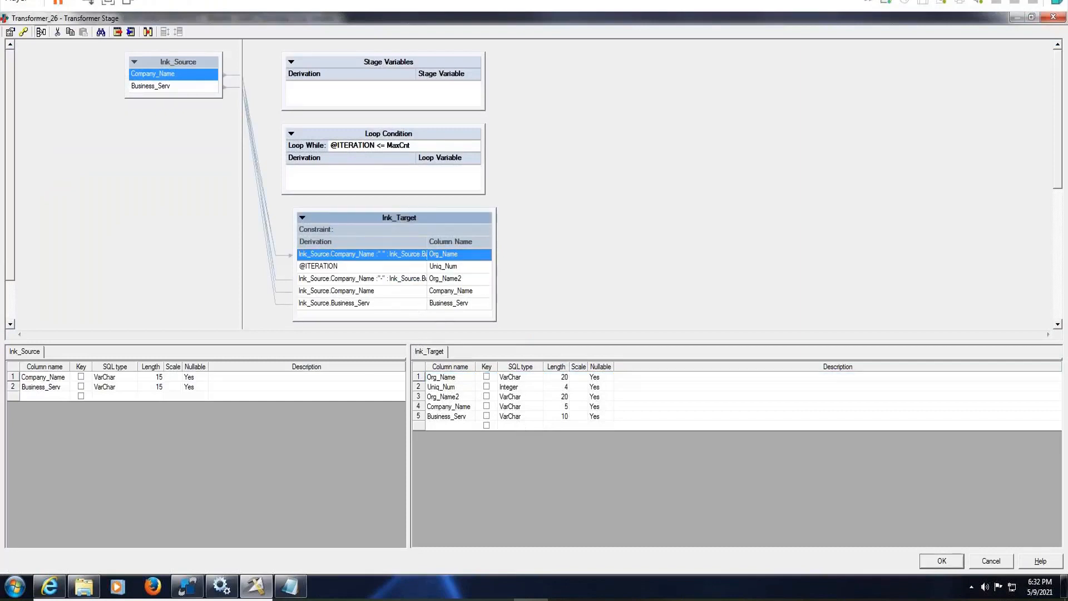
pyautogui.doubleClick(366, 257)
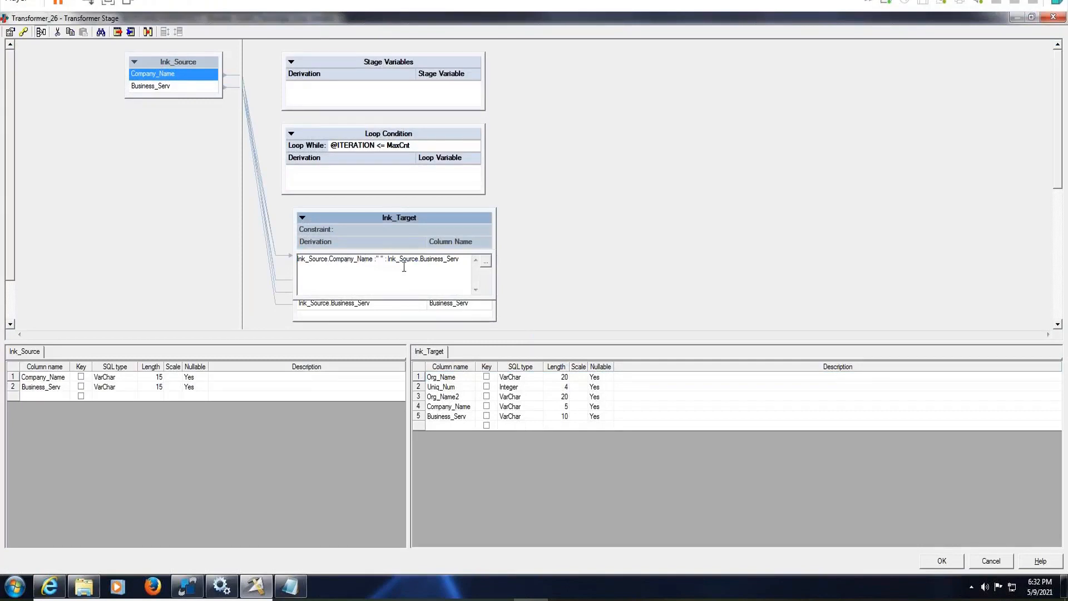
pyautogui.press('Return')
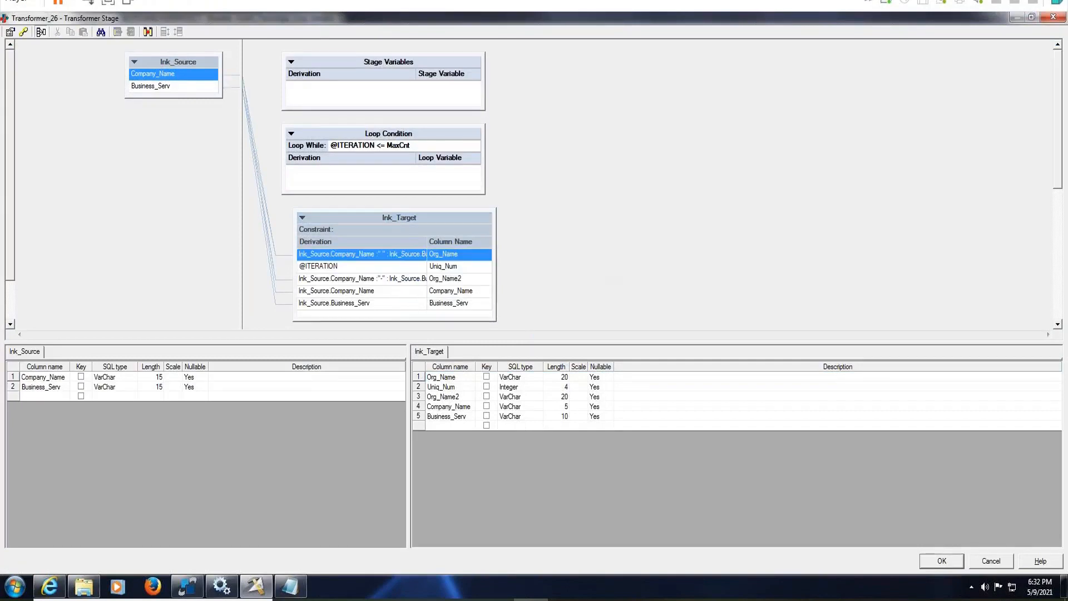
# - Review the derivations of Uniq_Num and Org_Name2 and the loop condition's use of the MaxCnt parameter
pyautogui.click(448, 388)
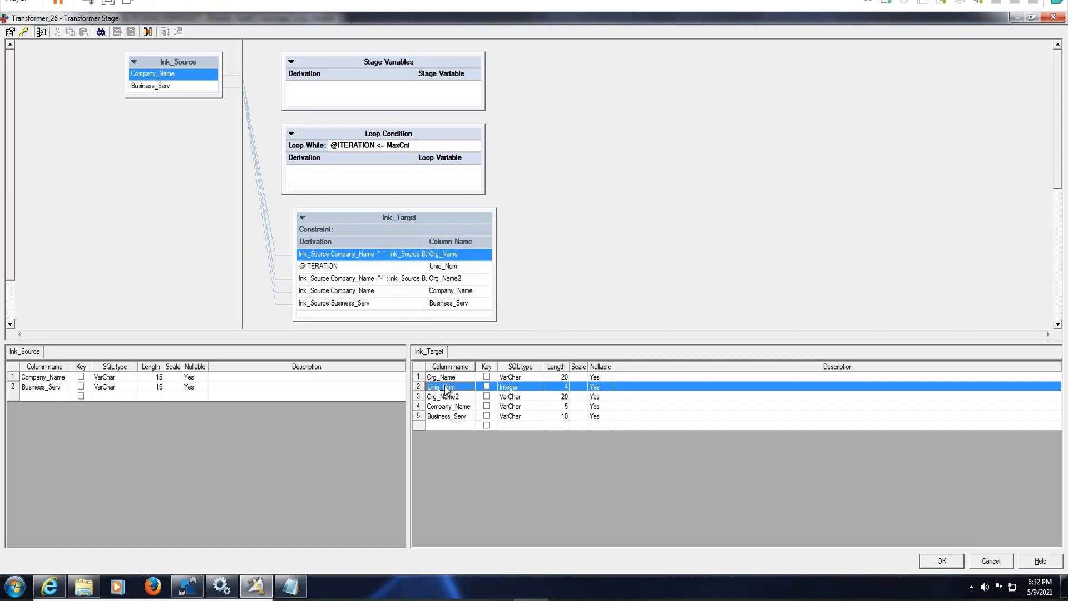
pyautogui.click(442, 267)
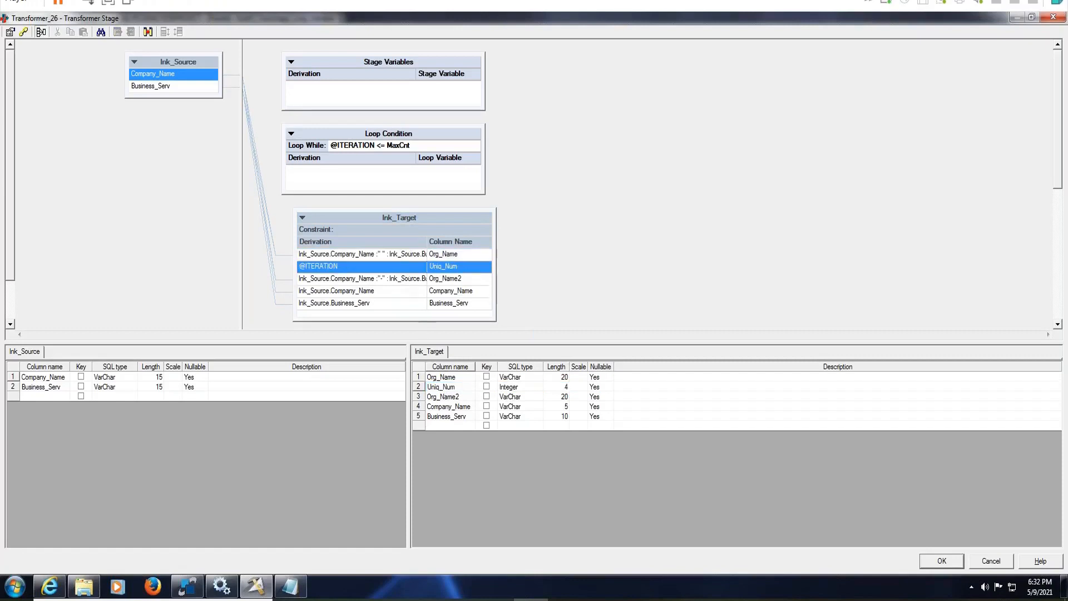
pyautogui.click(372, 279)
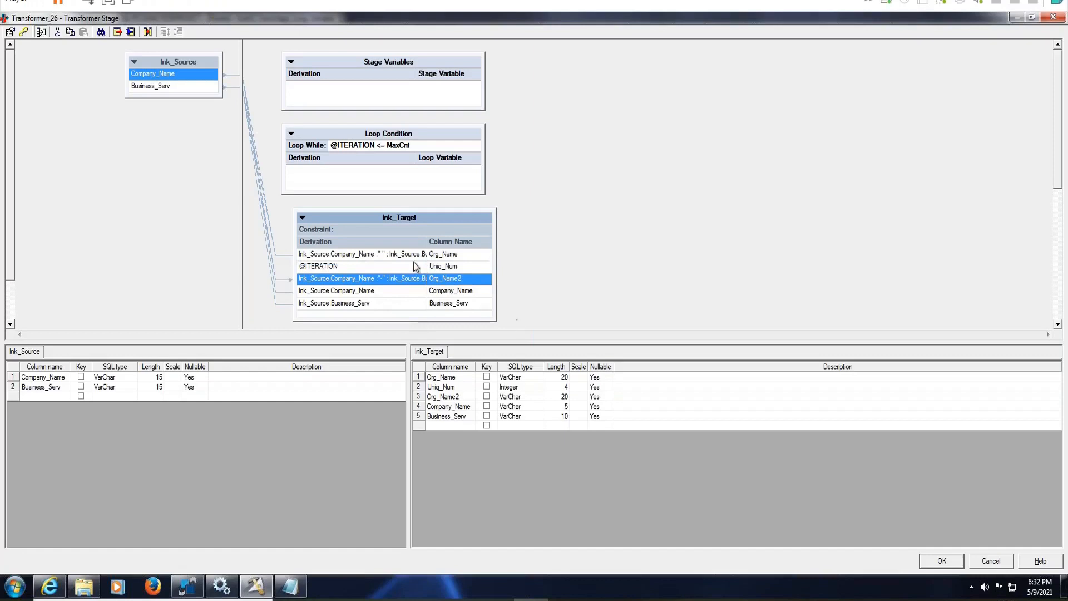
pyautogui.doubleClick(371, 146)
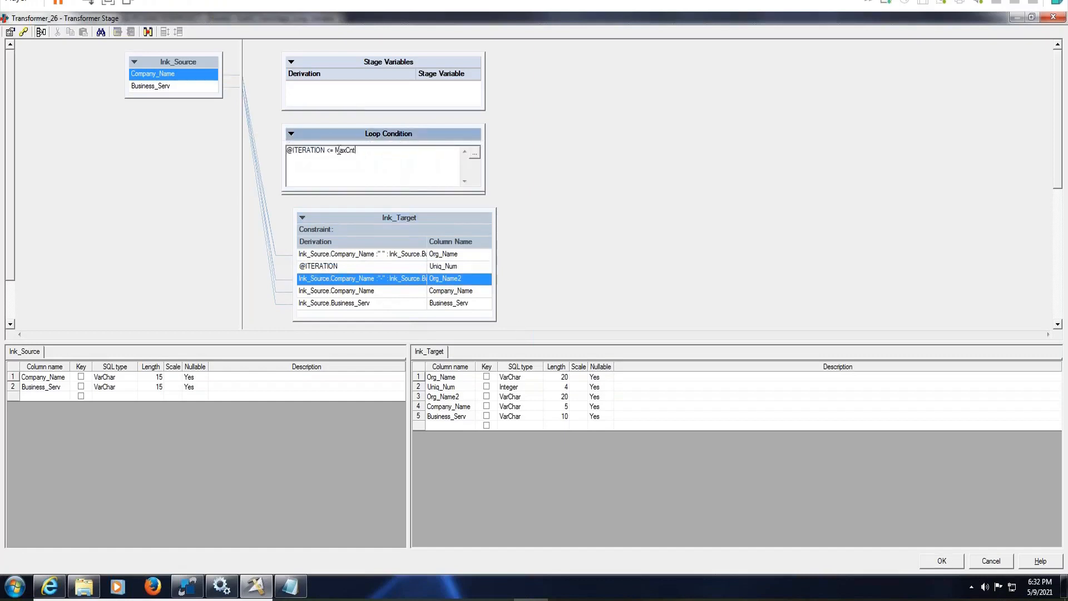
pyautogui.moveTo(336, 150); pyautogui.dragTo(375, 150)
pyautogui.click(545, 166)
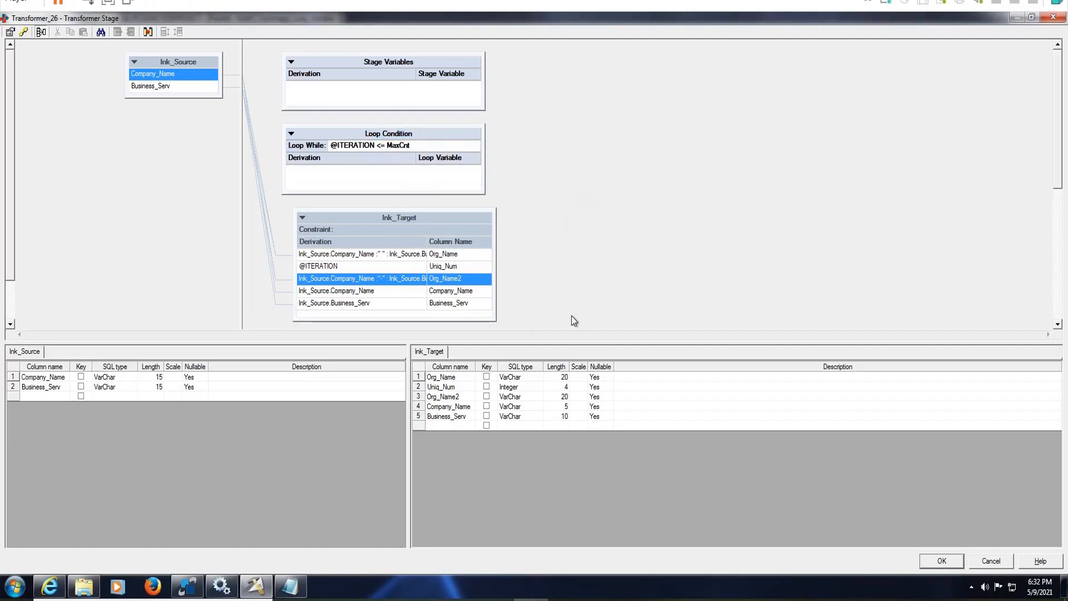
# - Review the Org_Name2 and Company_Name target columns and close the Transformer stage
pyautogui.click(454, 398)
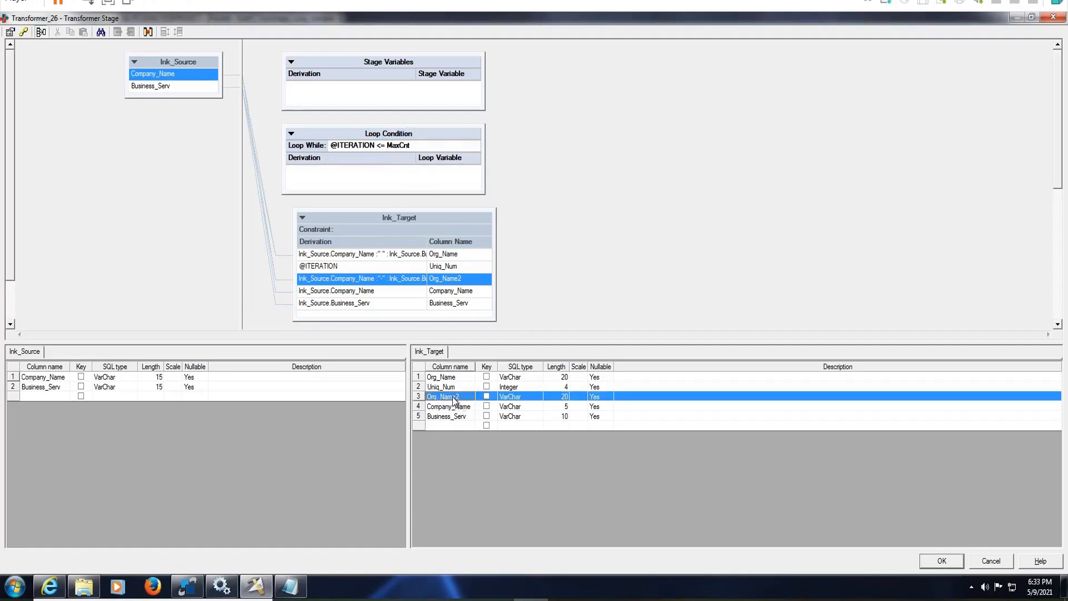
pyautogui.click(455, 409)
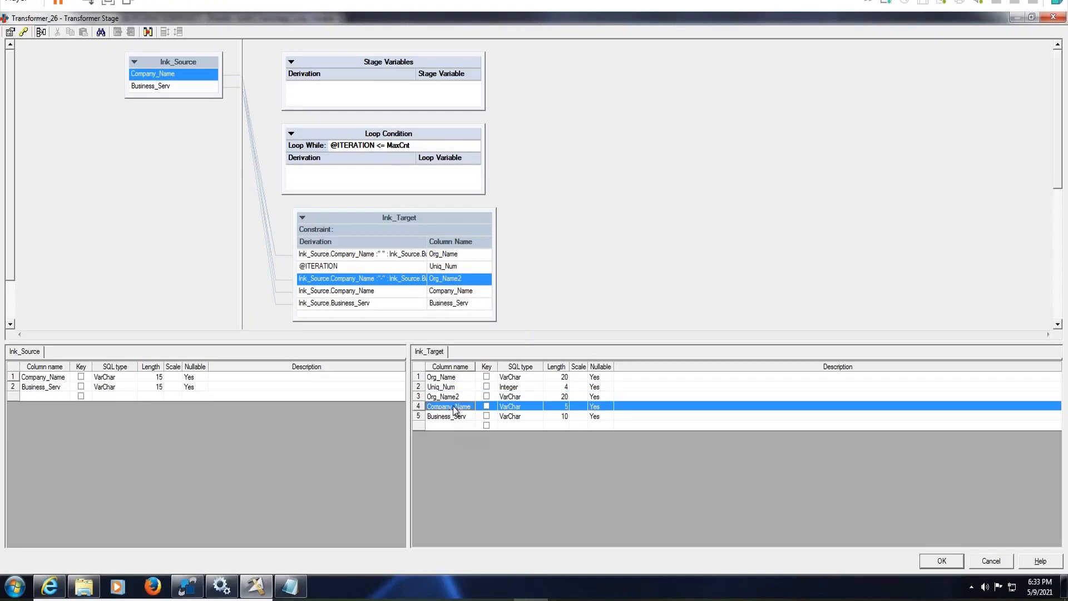
pyautogui.click(933, 563)
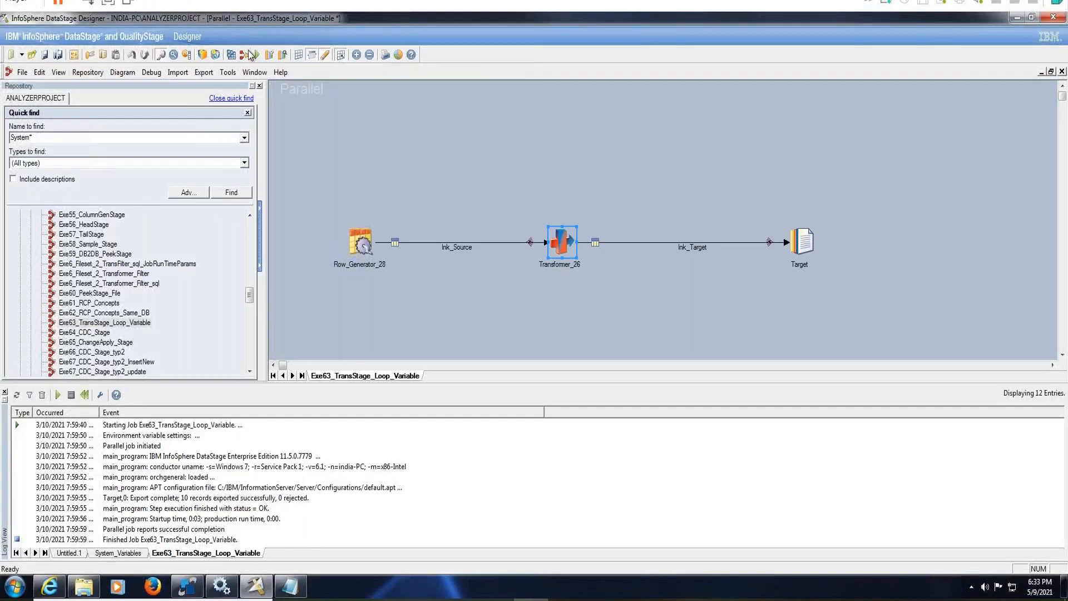
# - Compile the modified Exe63_TransStage_Loop_Variable job and close the compilation status
pyautogui.click(253, 54)
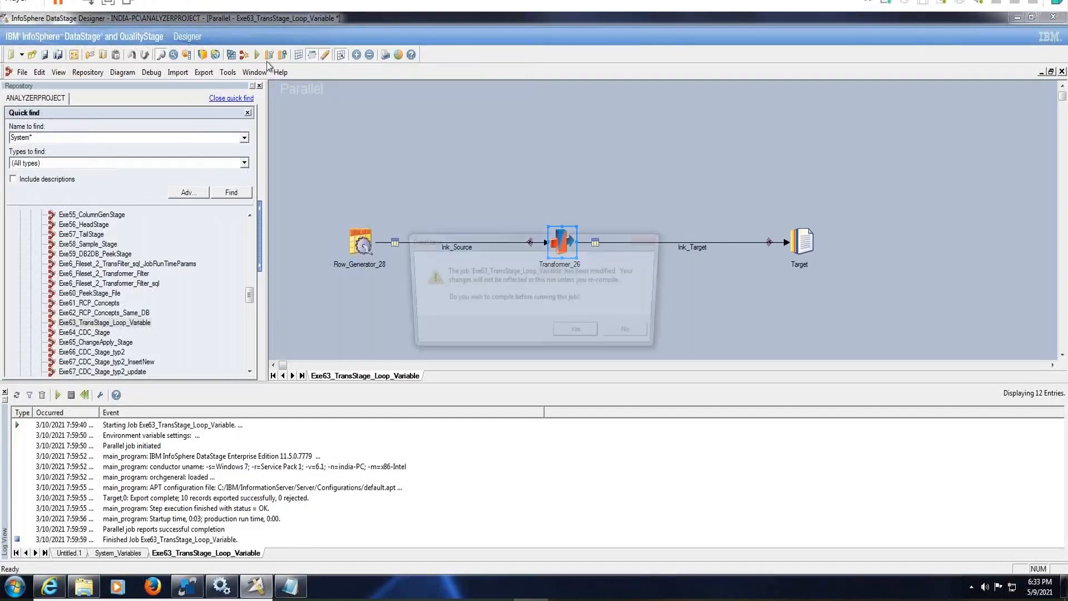
pyautogui.click(579, 334)
pyautogui.click(508, 322)
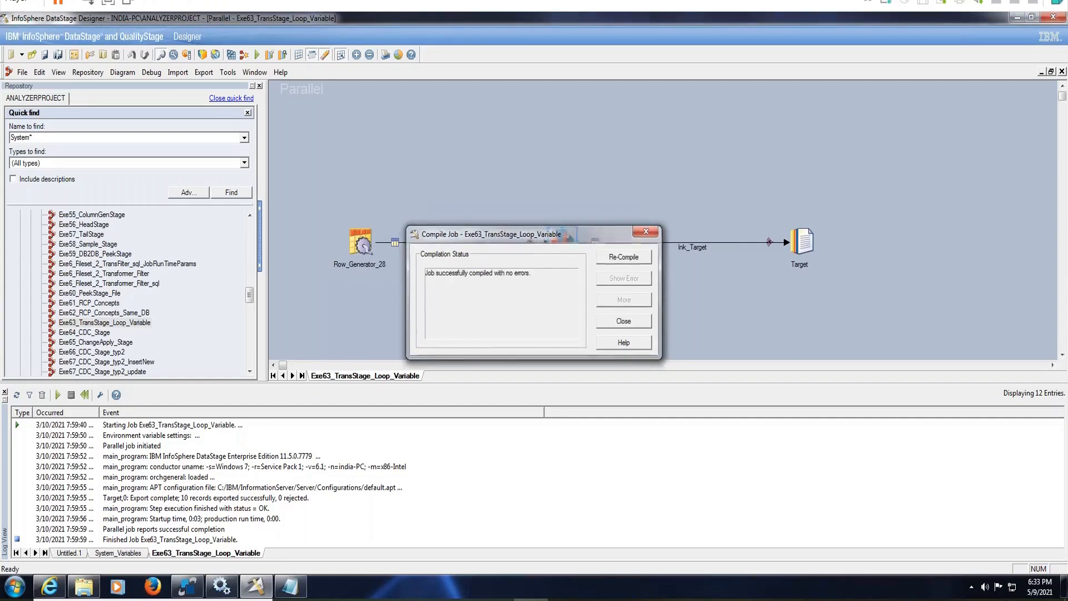
pyautogui.press('Escape')
# - Run the compiled job, keeping the preset value of the MaxCnt parameter
pyautogui.hotkey('ctrl', 'F5')
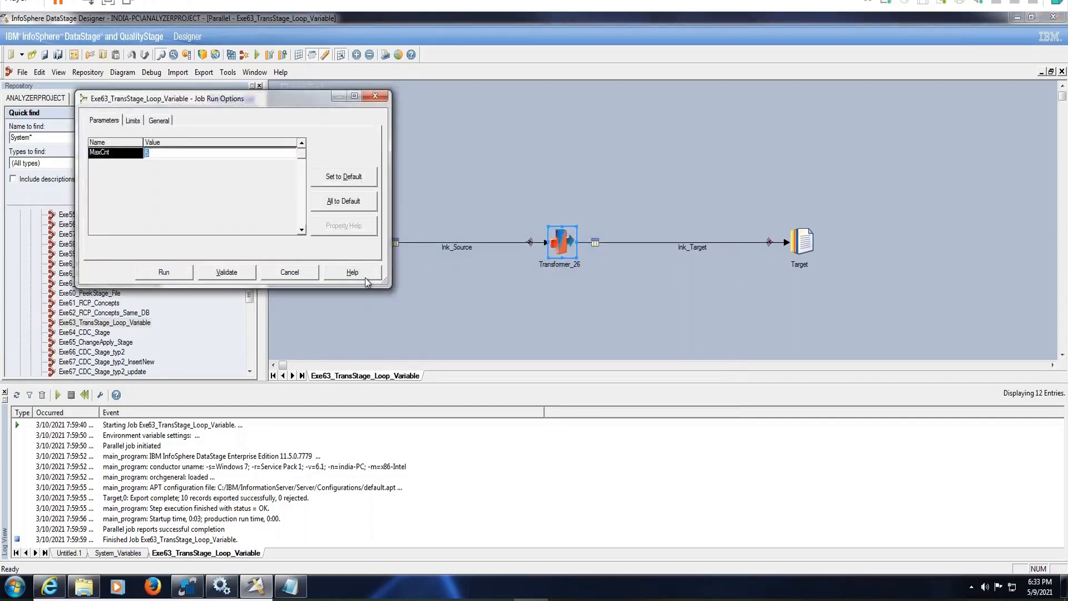
pyautogui.click(179, 152)
pyautogui.click(167, 272)
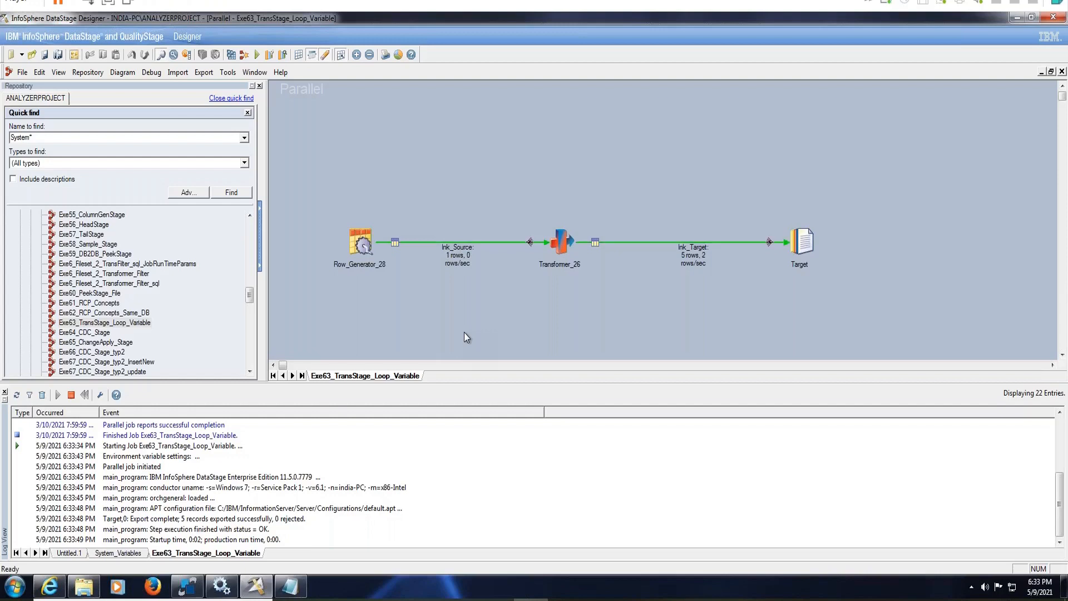
# - View the Target file's data, examine the Org_Name, Uniq_Num and Org_Name2 values, and close the data browser
pyautogui.rightClick(807, 237)
pyautogui.click(842, 274)
pyautogui.click(634, 268)
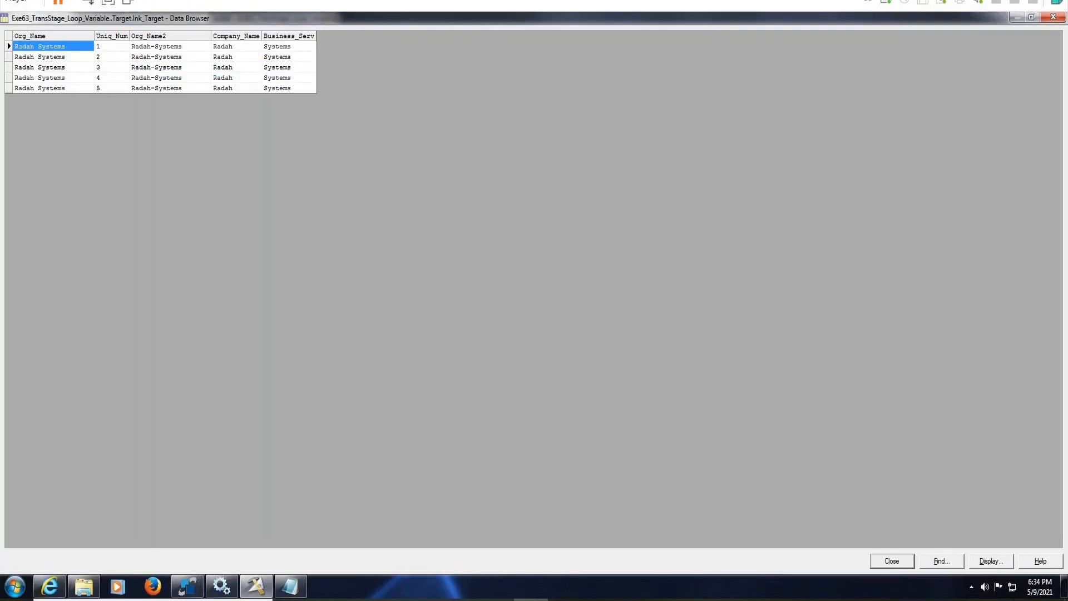
pyautogui.click(53, 67)
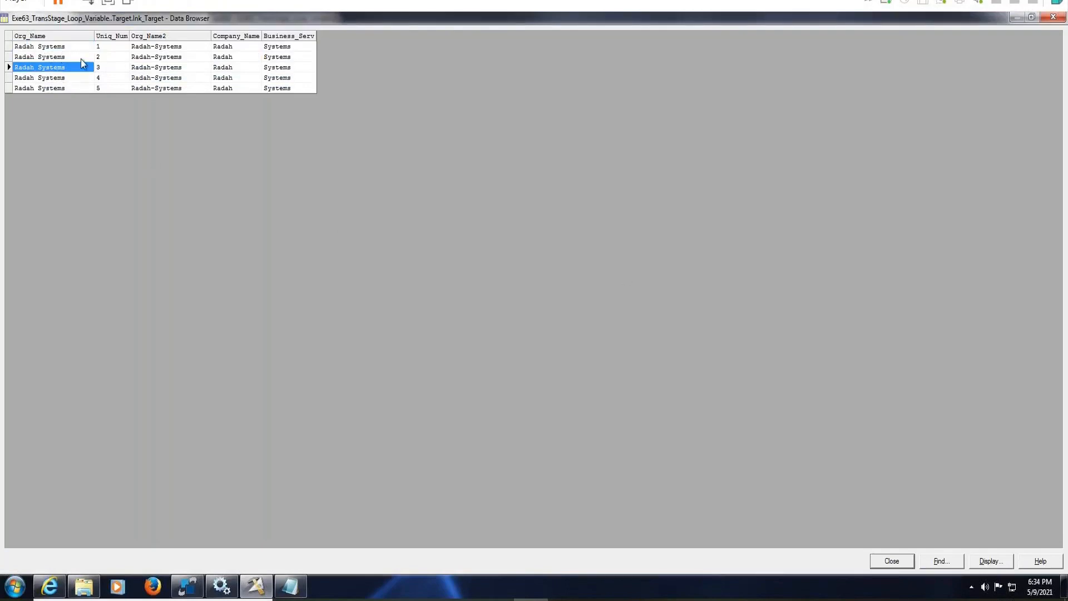
pyautogui.click(110, 48)
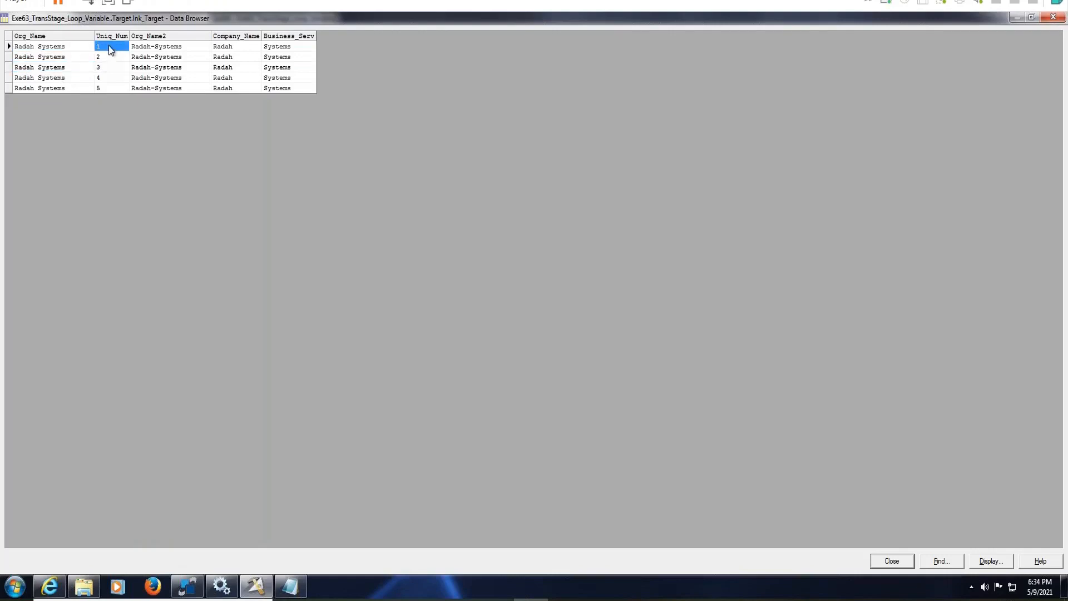
pyautogui.click(109, 88)
pyautogui.click(154, 49)
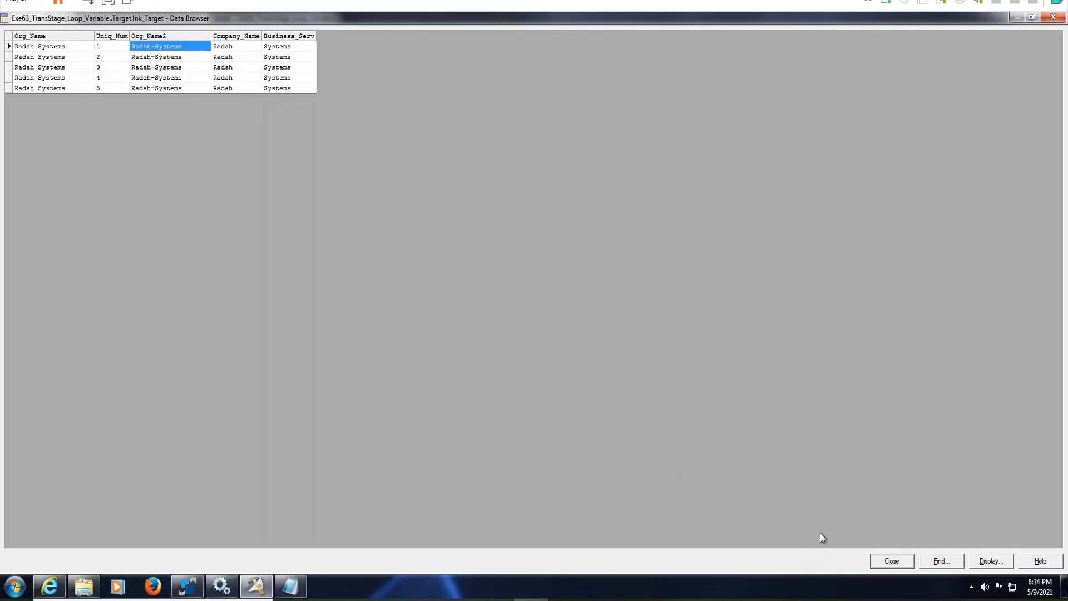
pyautogui.click(893, 561)
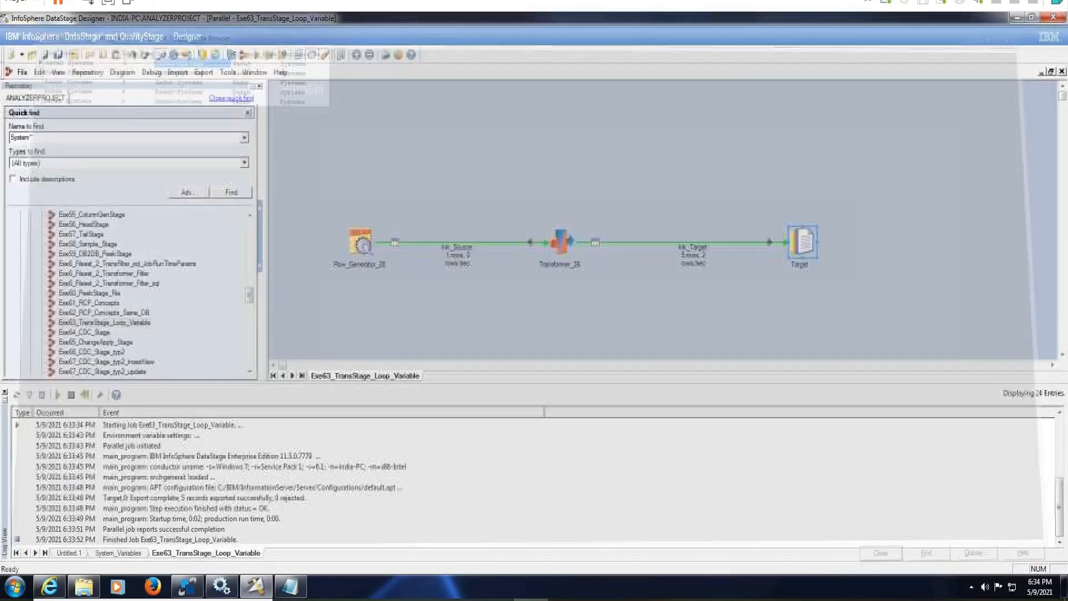
# - In Transformer_26, widen the lnk_Target table and clear the derivation of Org_Name
pyautogui.doubleClick(562, 242)
pyautogui.moveTo(496, 275); pyautogui.dragTo(804, 275)
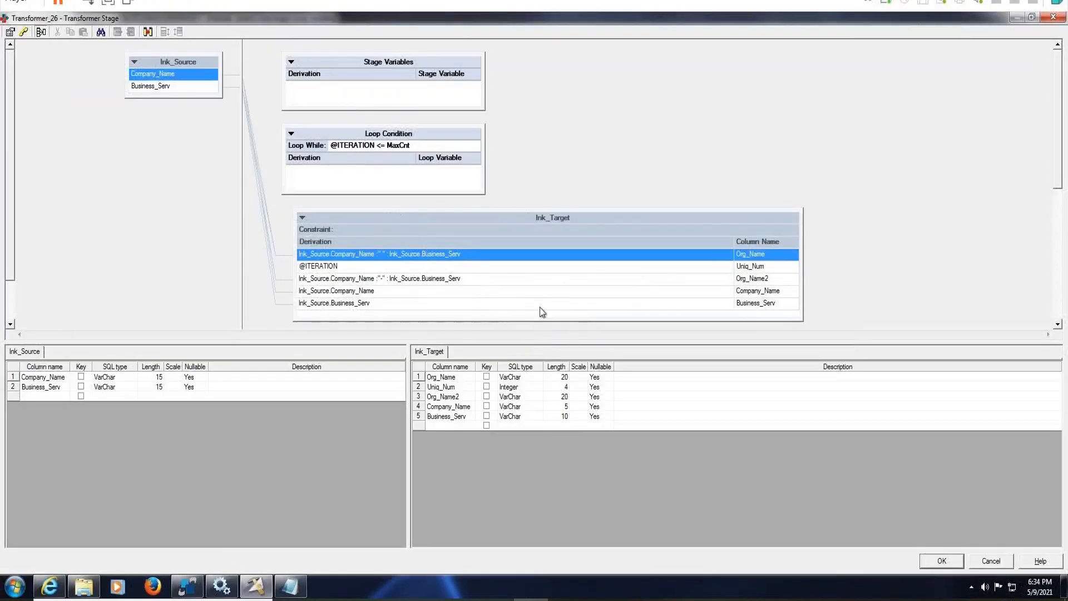
pyautogui.doubleClick(481, 255)
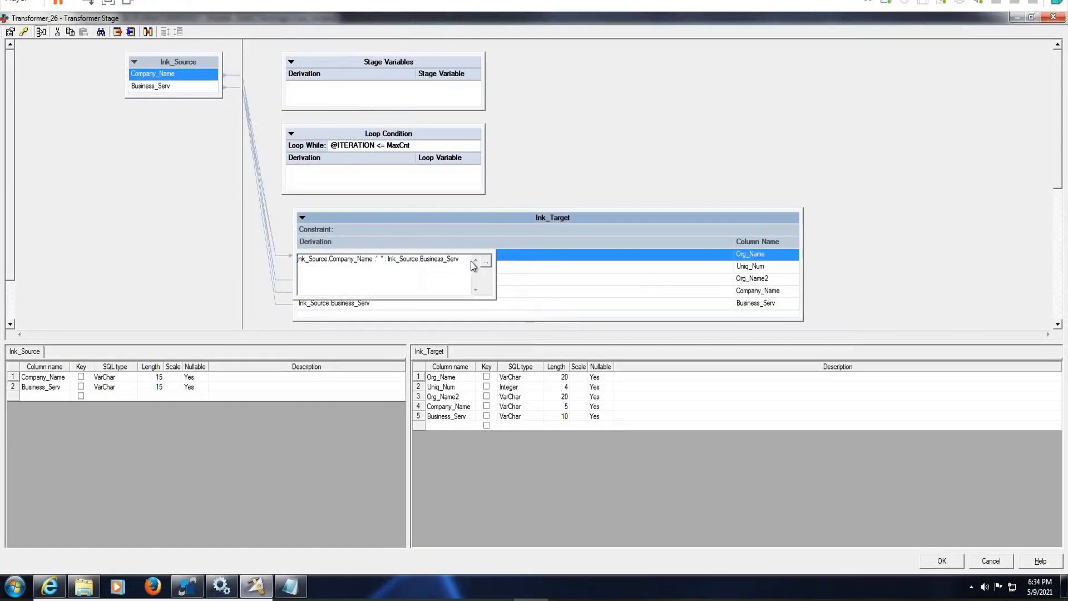
pyautogui.moveTo(466, 261); pyautogui.dragTo(279, 260)
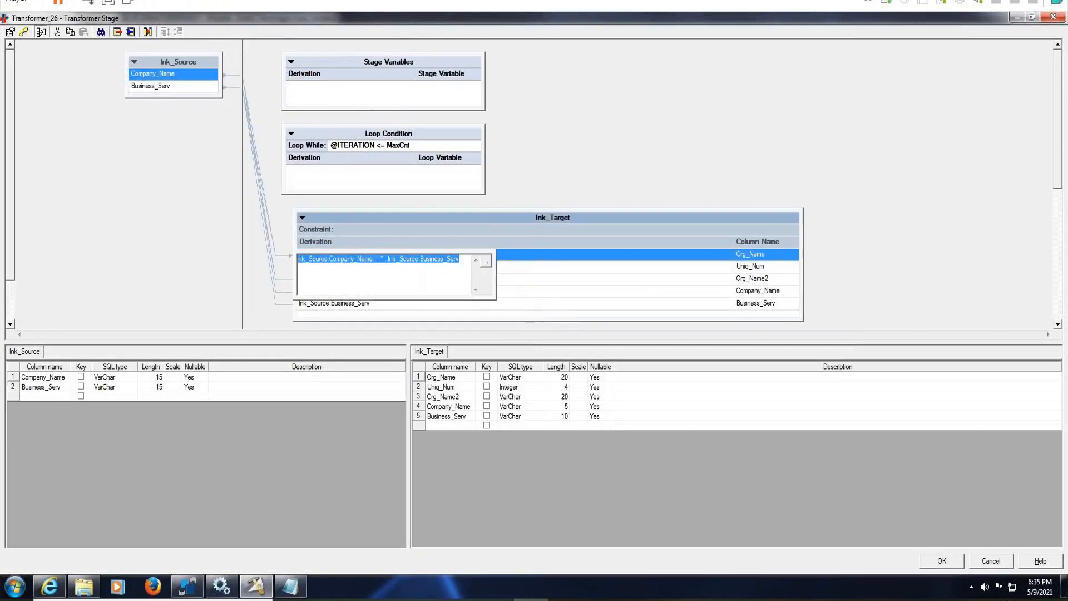
pyautogui.press('Delete')
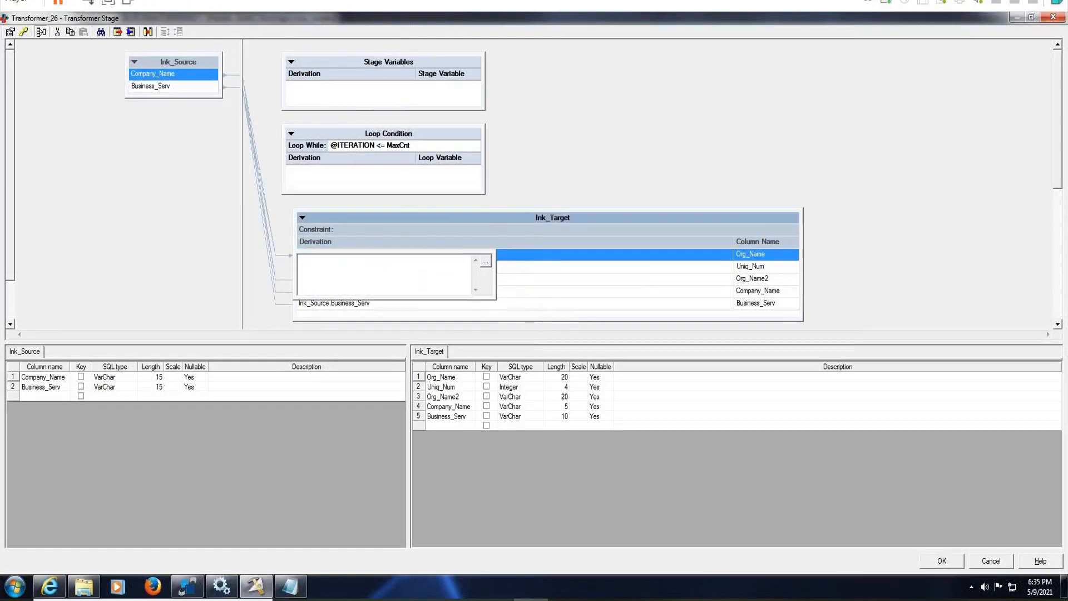
# - Begin the Org_Name derivation with the input column lnk_Source.Company_Name followed by the Concatenate operator
pyautogui.click(488, 262)
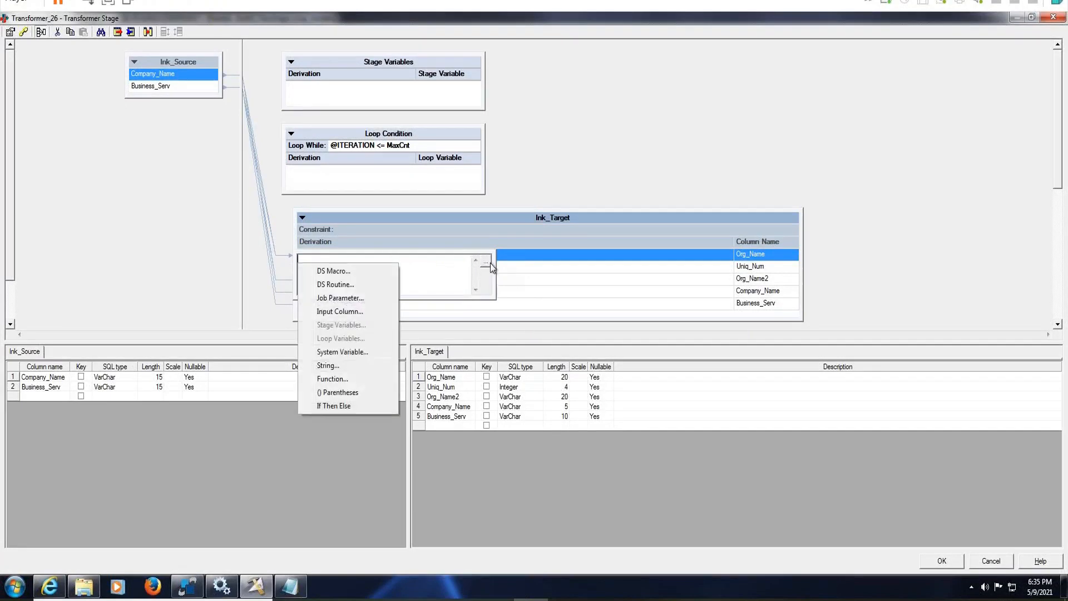
pyautogui.click(354, 314)
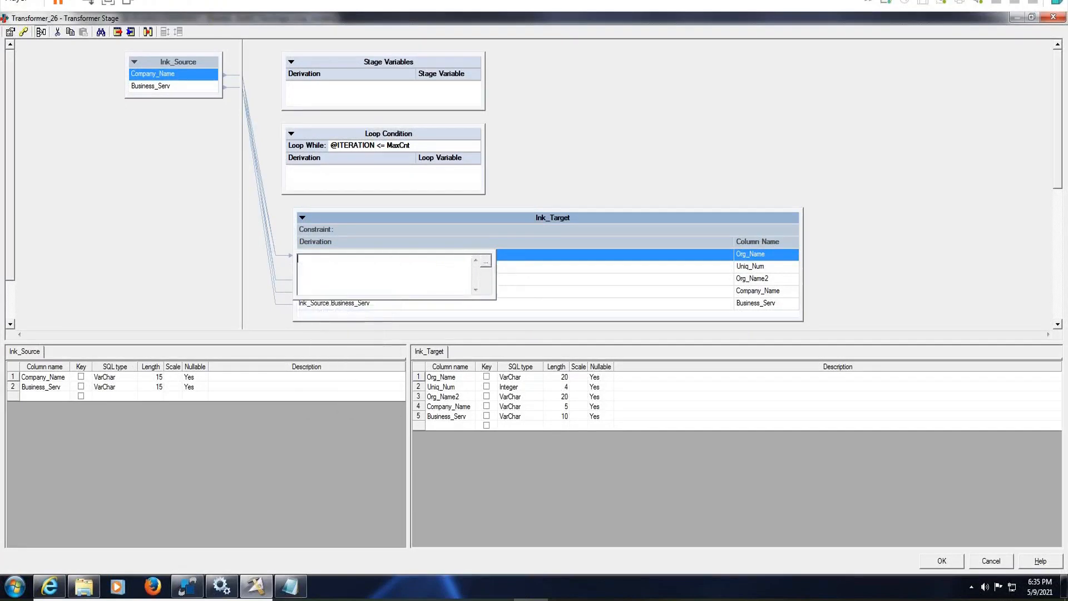
pyautogui.click(356, 297)
pyautogui.doubleClick(356, 296)
pyautogui.click(487, 260)
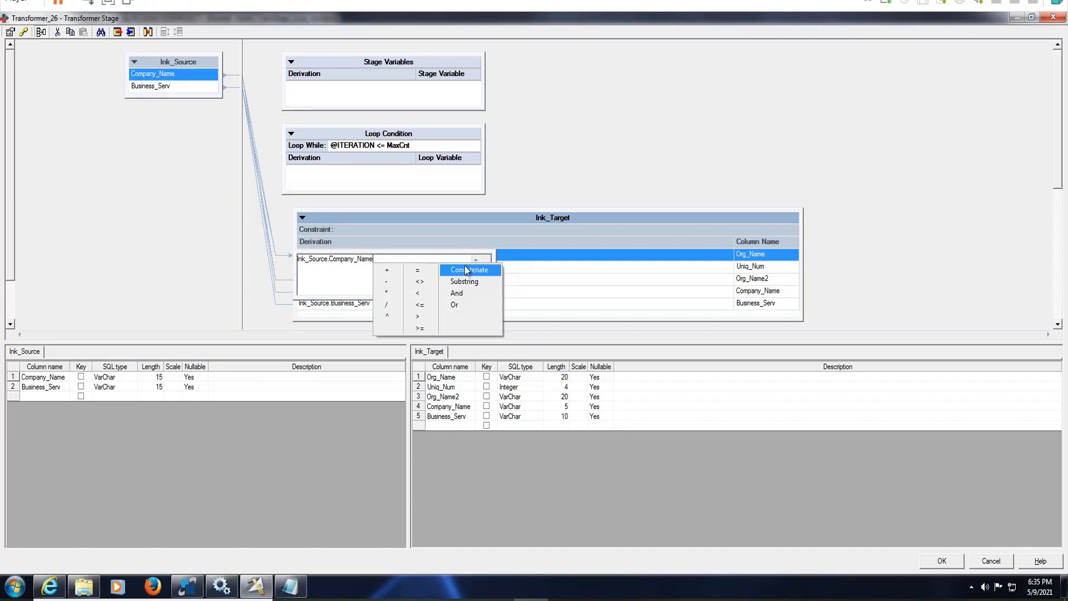
pyautogui.click(465, 269)
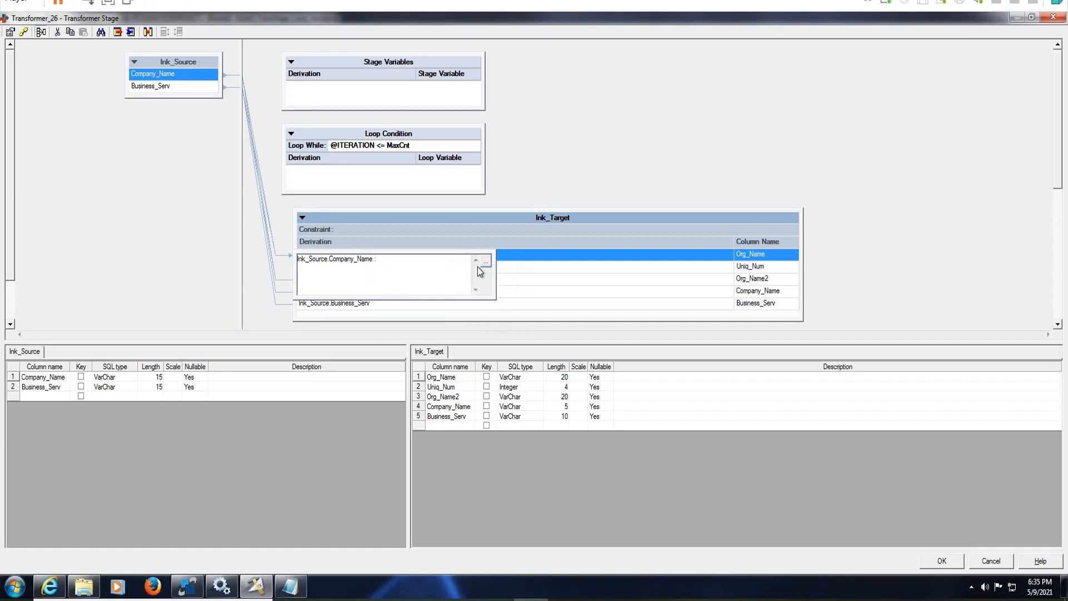
pyautogui.write('"')
pyautogui.click(485, 259)
pyautogui.click(471, 271)
pyautogui.click(485, 260)
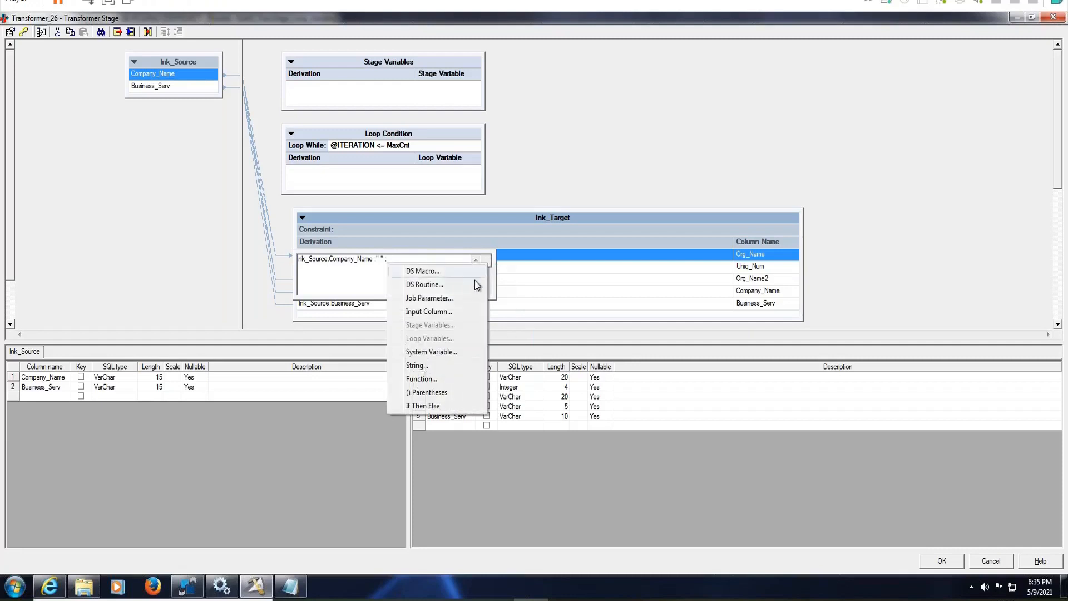
pyautogui.click(442, 313)
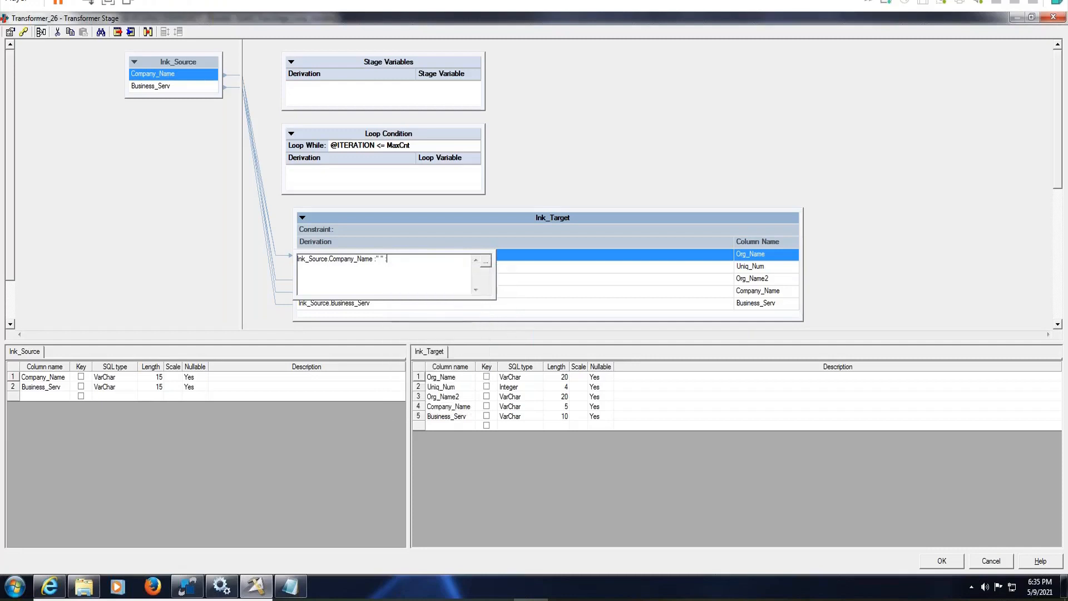
pyautogui.click(432, 284)
pyautogui.click(533, 169)
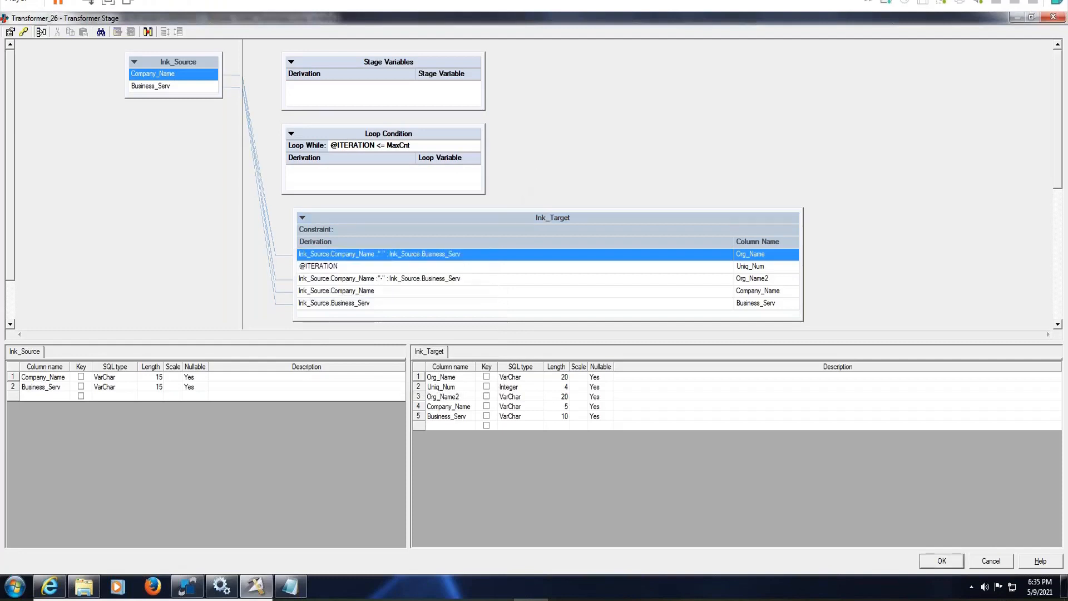
pyautogui.click(372, 268)
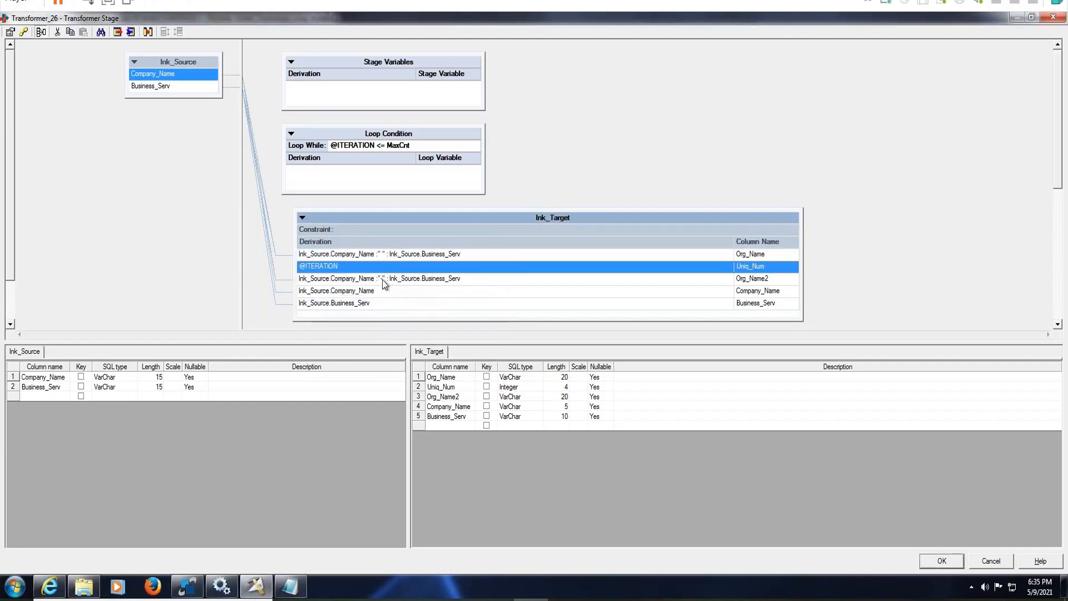
pyautogui.click(382, 279)
pyautogui.click(382, 279)
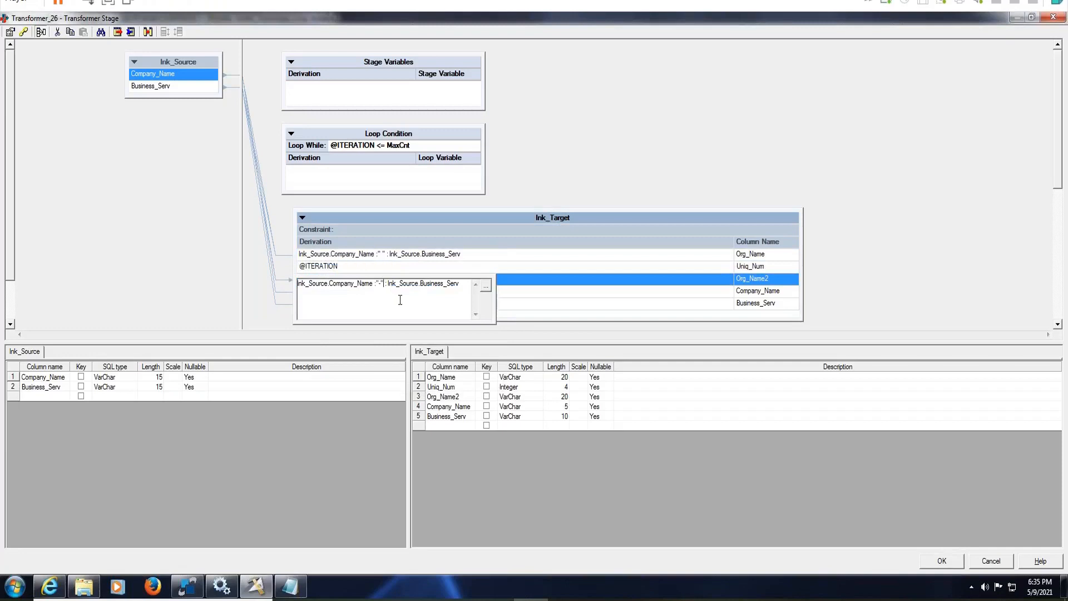
pyautogui.click(598, 288)
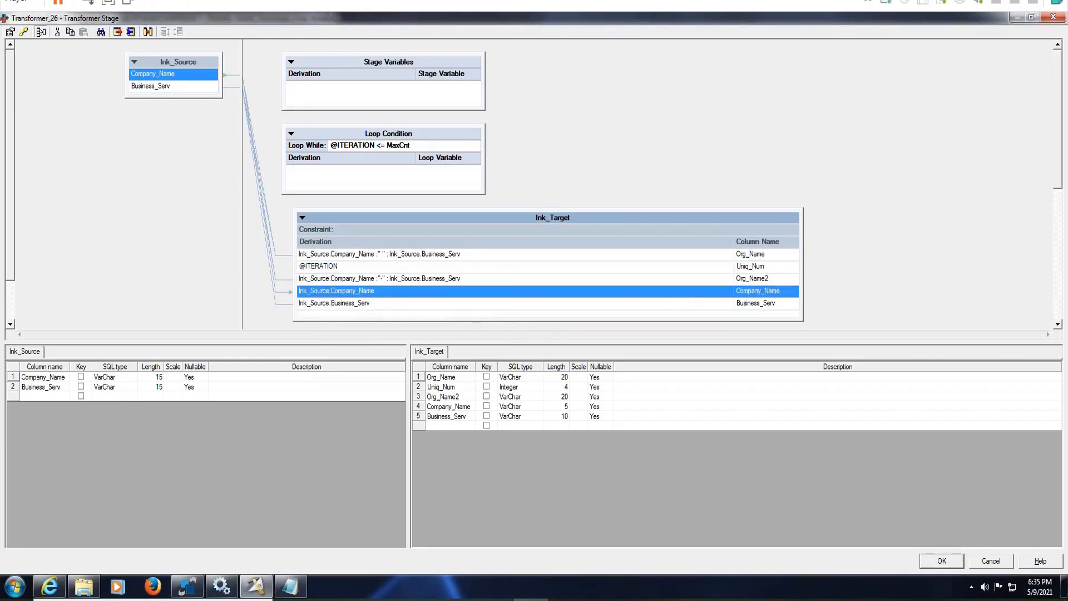
pyautogui.click(332, 267)
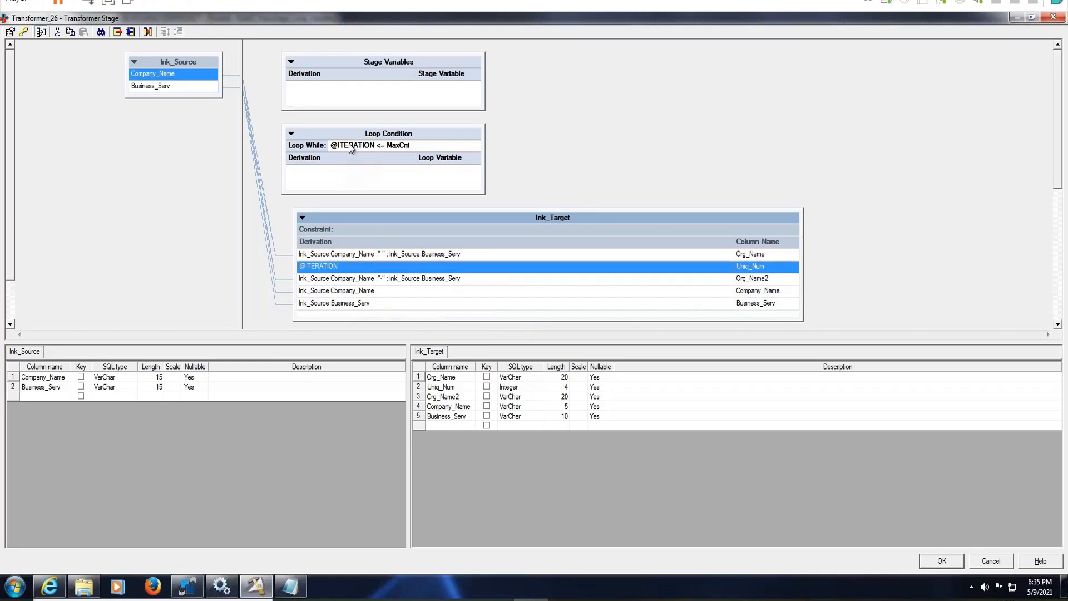
pyautogui.click(305, 147)
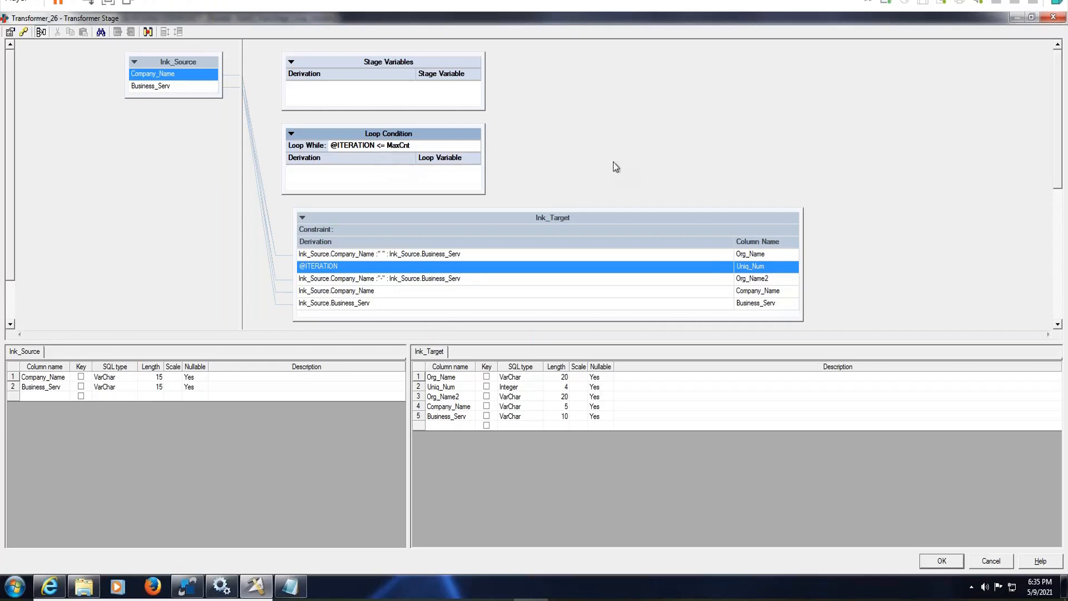
pyautogui.click(941, 561)
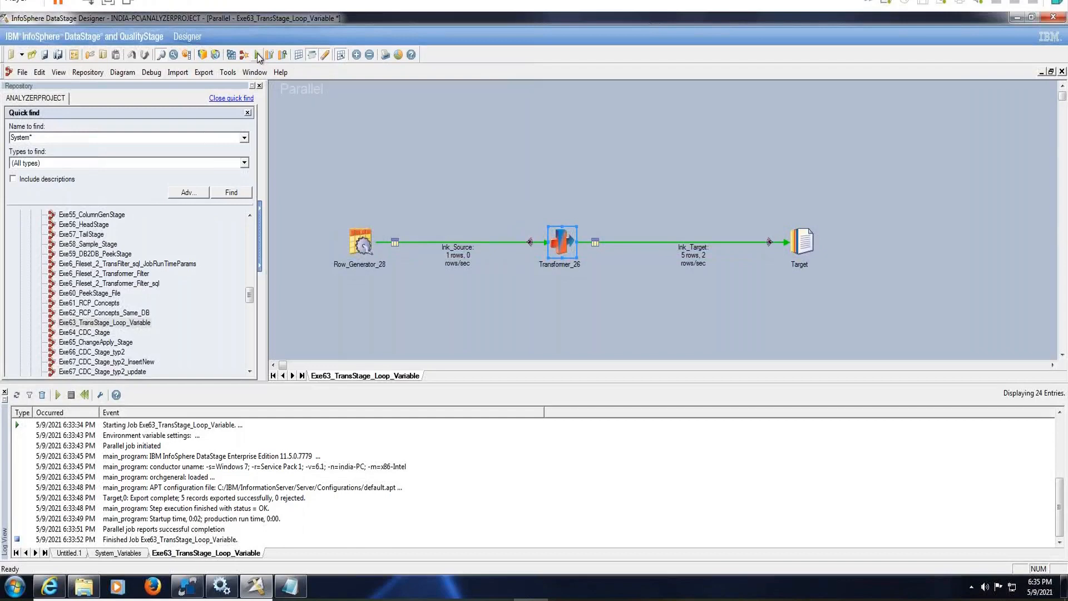
# - Save and compile the modified Exe63_TransStage_Loop_Variable job, and run it with the MaxCnt parameter set to 10
pyautogui.click(257, 54)
pyautogui.click(576, 334)
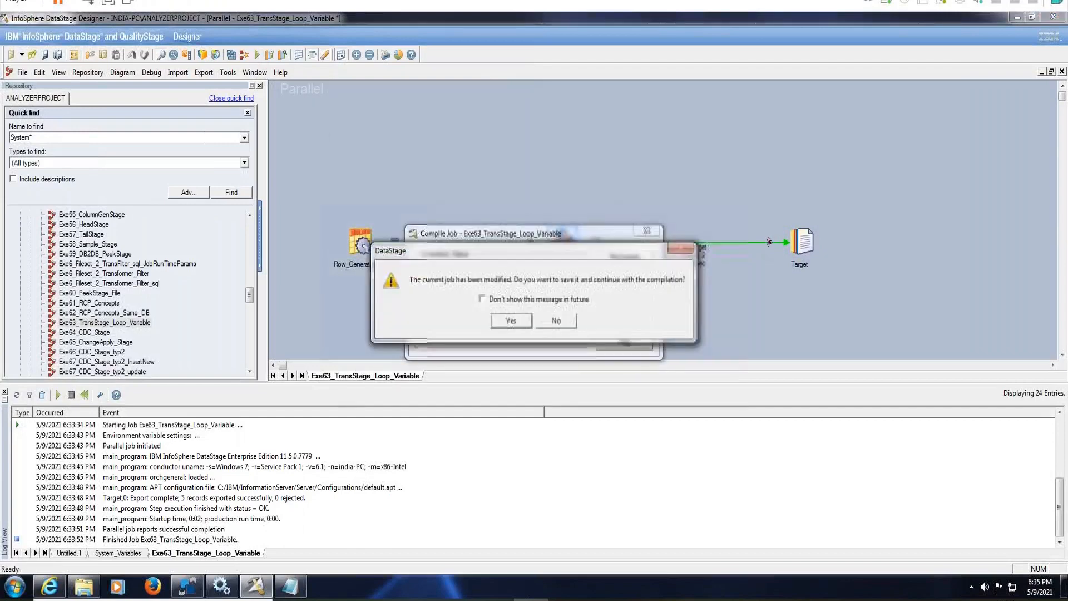
pyautogui.click(522, 321)
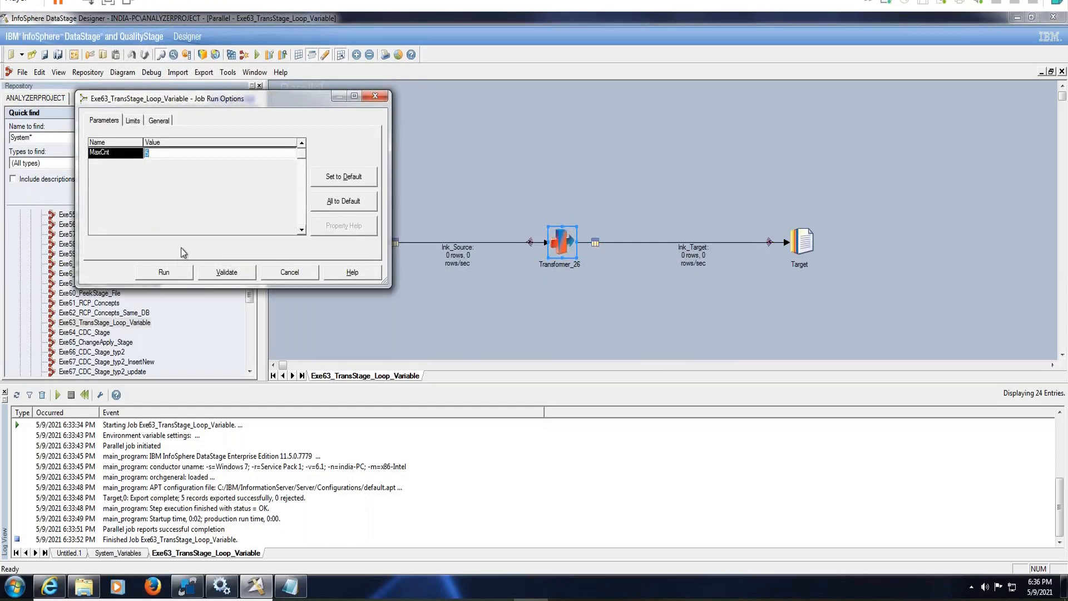
pyautogui.write('10')
pyautogui.click(184, 273)
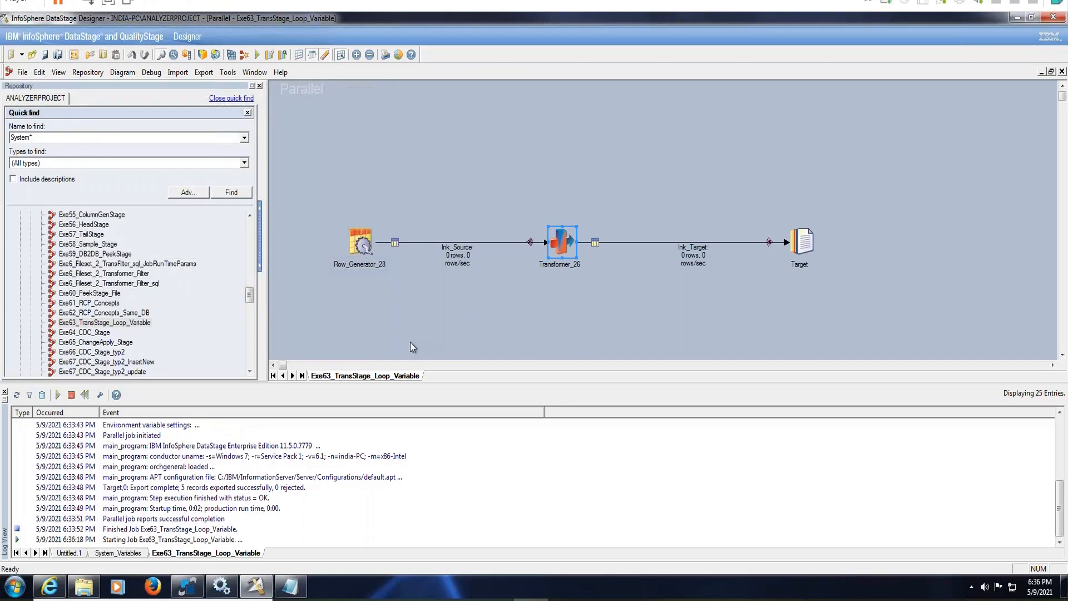
pyautogui.click(296, 587)
pyautogui.click(295, 587)
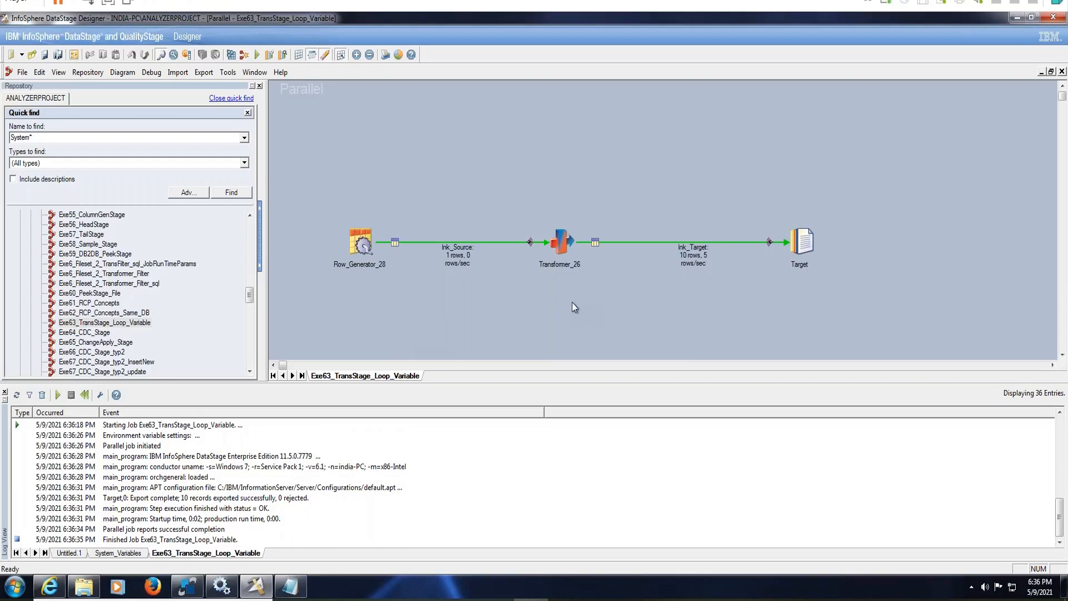
# - View the lnk_Target data of the Target file, compare Uniq_Num, Org_Name and Org_Name2 across the rows, and close the data browser
pyautogui.click(804, 236)
pyautogui.rightClick(803, 237)
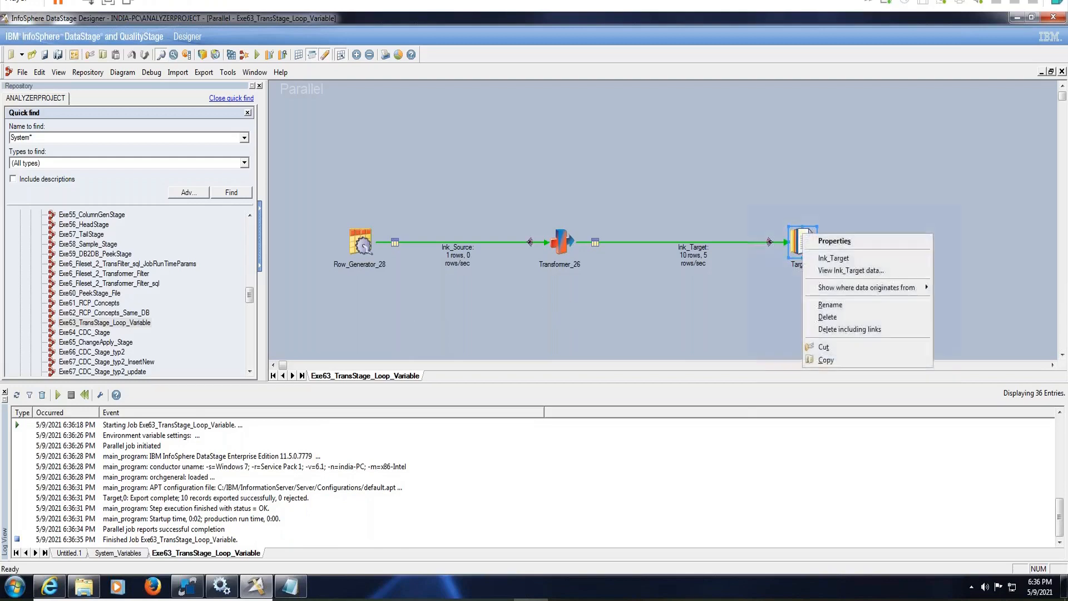
pyautogui.click(835, 270)
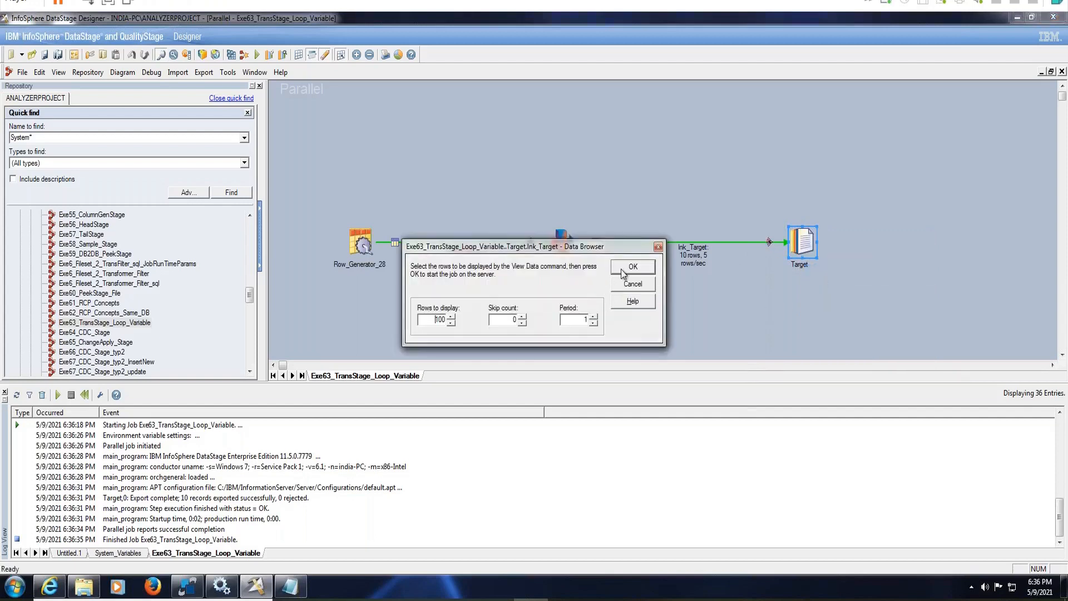
pyautogui.click(622, 269)
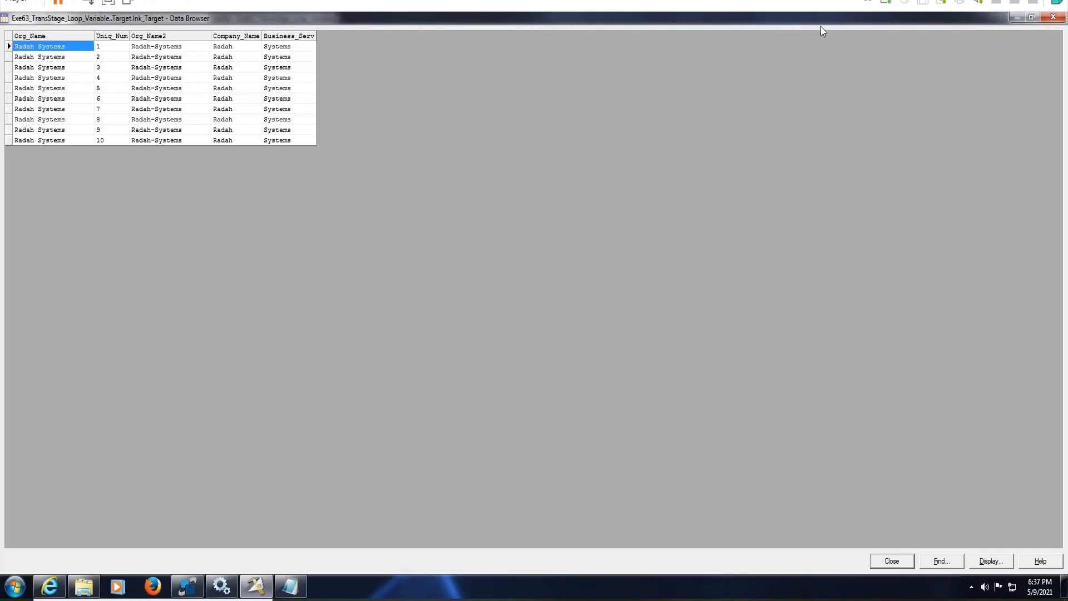
pyautogui.click(892, 561)
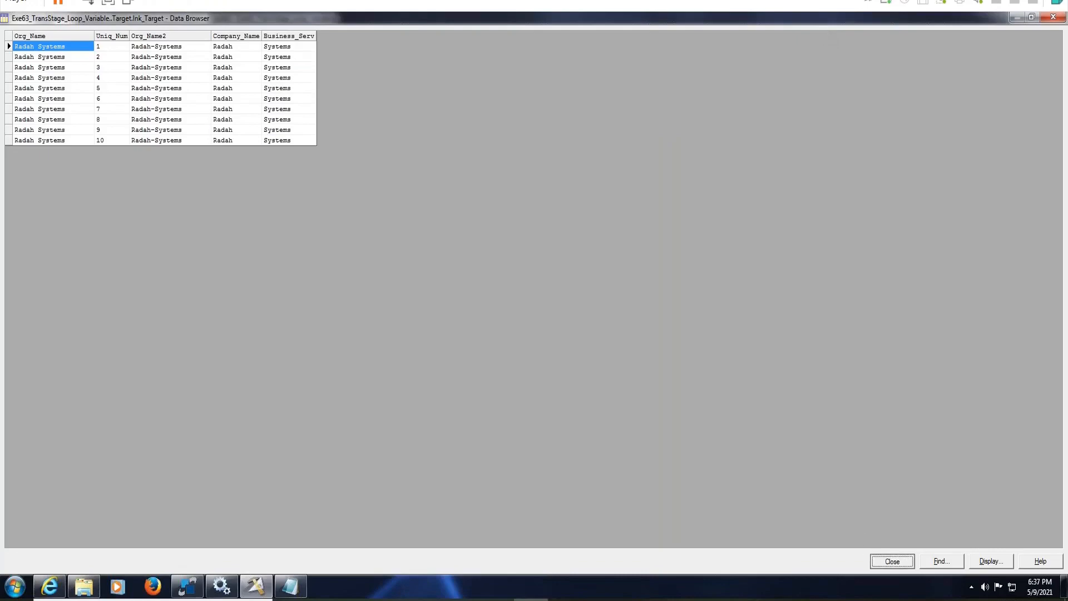